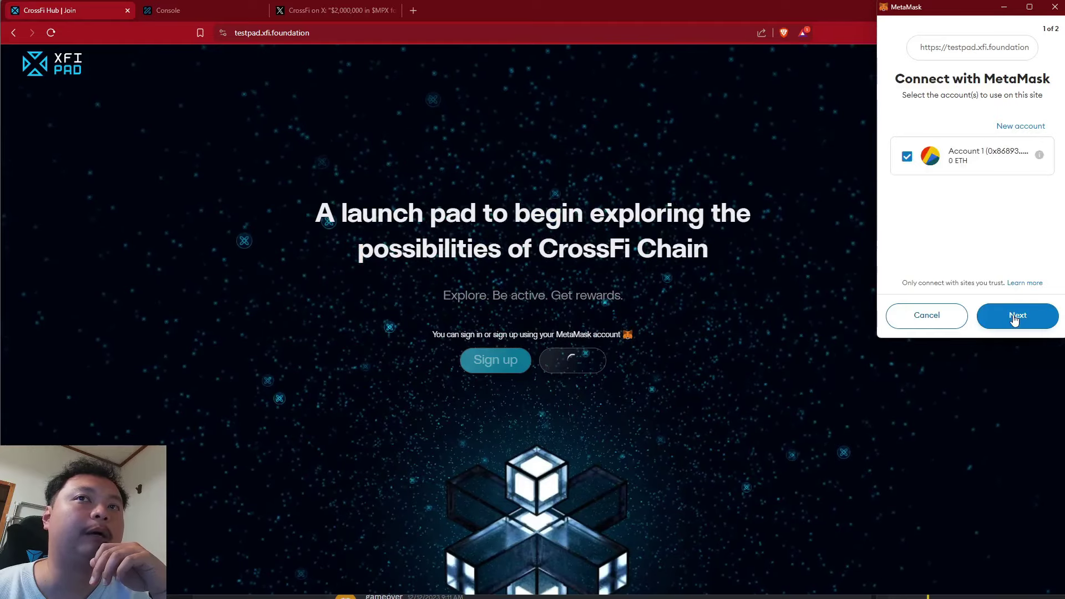
- Approve the MetaMask connection to testpad, switch to CrossFi Testnet Chain, and sign the registration message
{"action": "left_click", "coordinate": [1014, 319]}
{"action": "left_click", "coordinate": [1026, 320]}
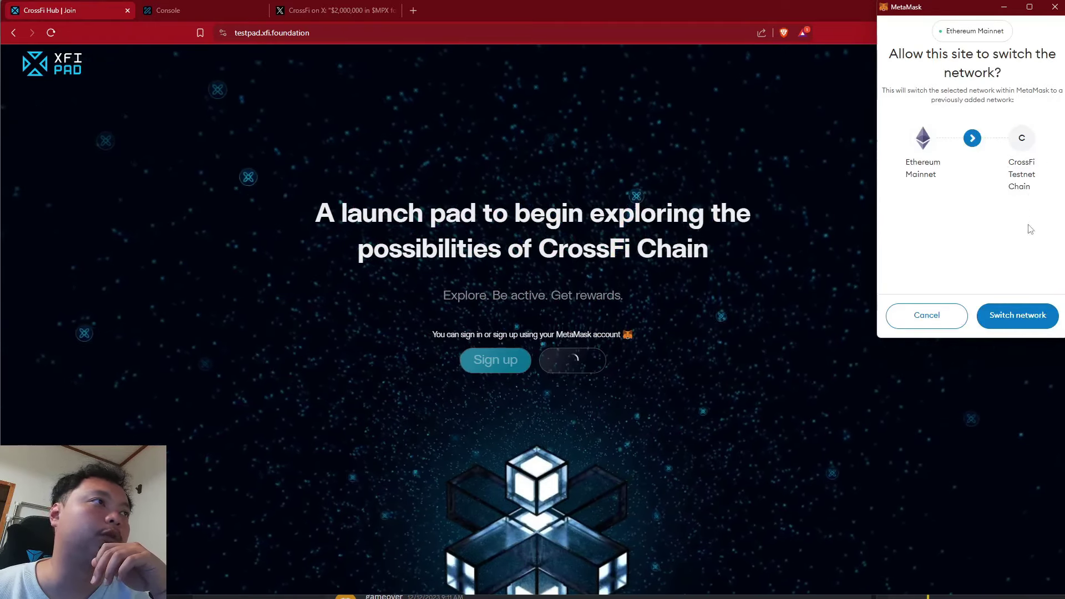
{"action": "left_click", "coordinate": [1020, 317]}
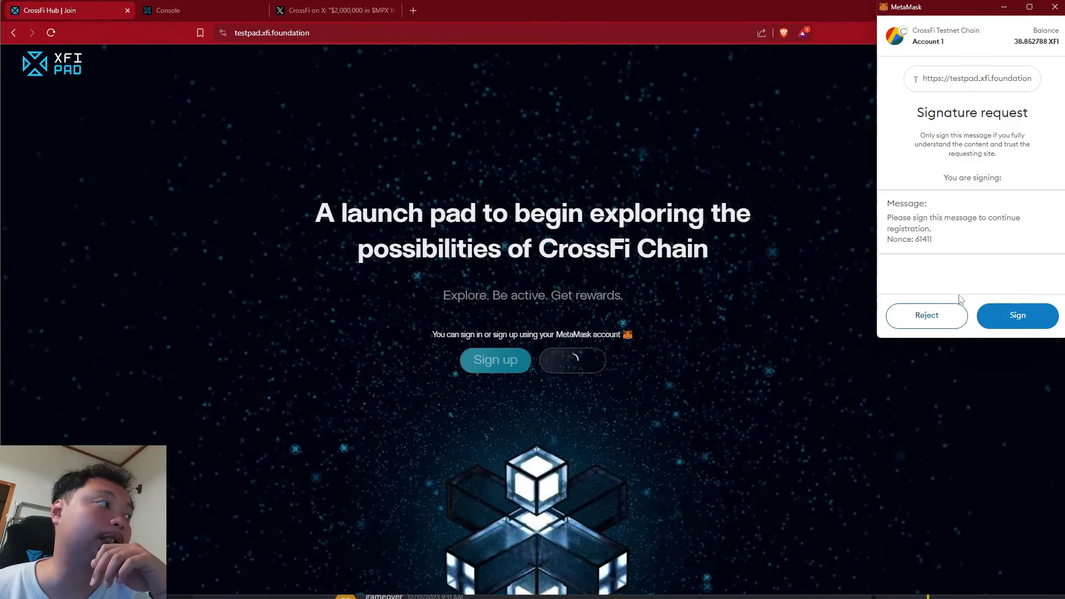
{"action": "left_click", "coordinate": [1009, 317]}
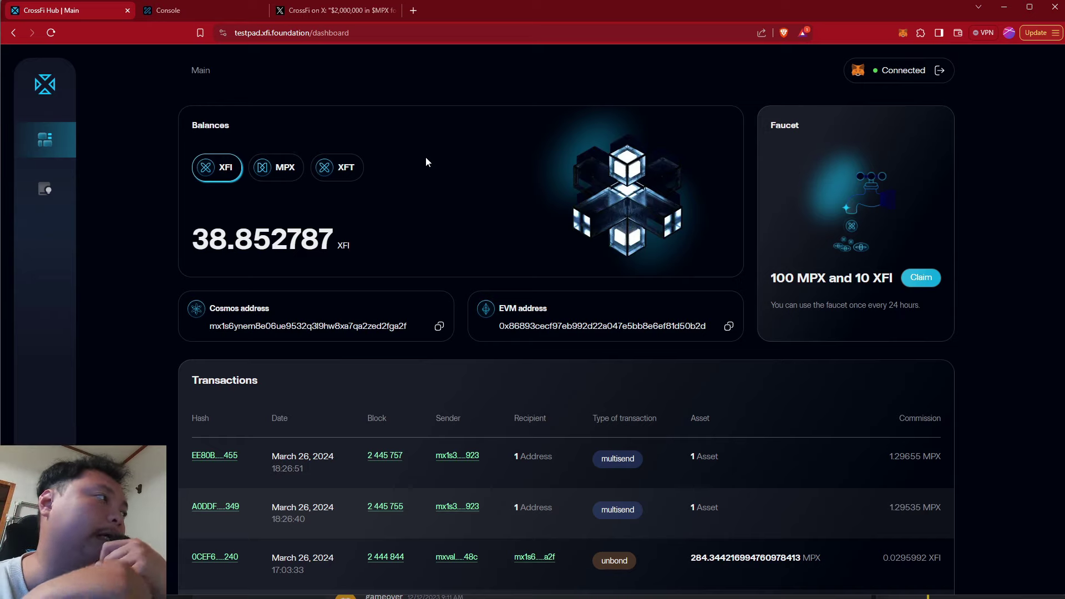
{"action": "left_click", "coordinate": [922, 279]}
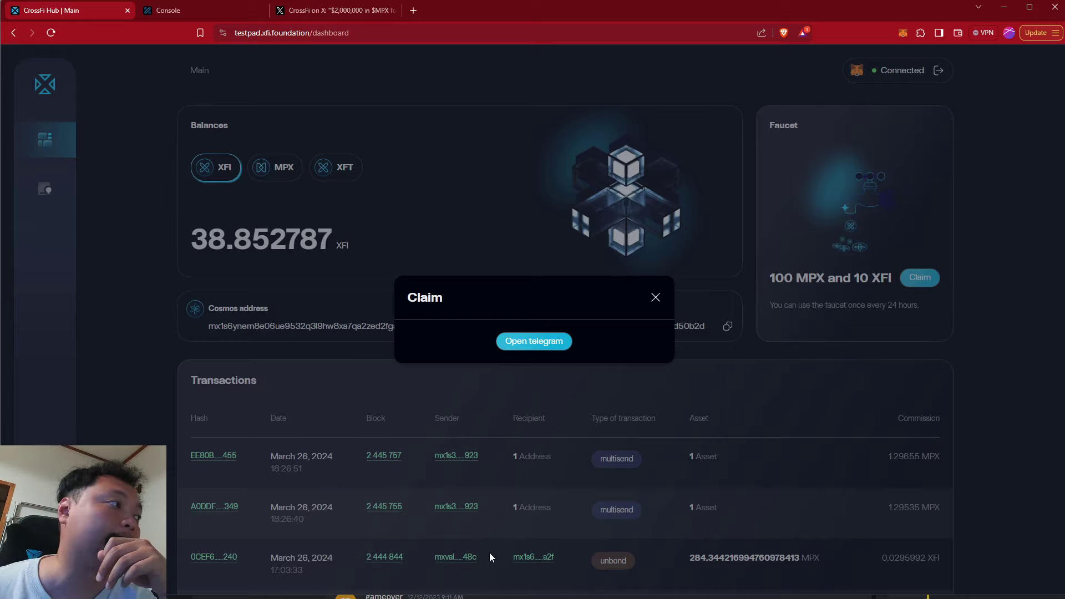
{"action": "left_click", "coordinate": [656, 300]}
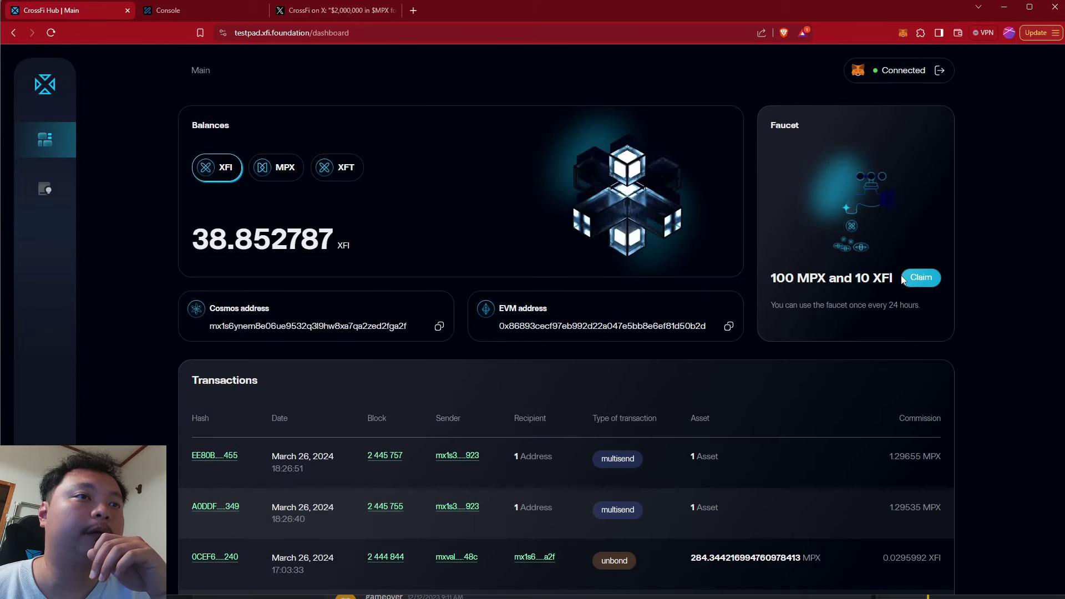
{"action": "scroll", "coordinate": [570, 398], "scroll_direction": "down", "scroll_amount": 3}
{"action": "scroll", "coordinate": [580, 469], "scroll_direction": "down", "scroll_amount": 4}
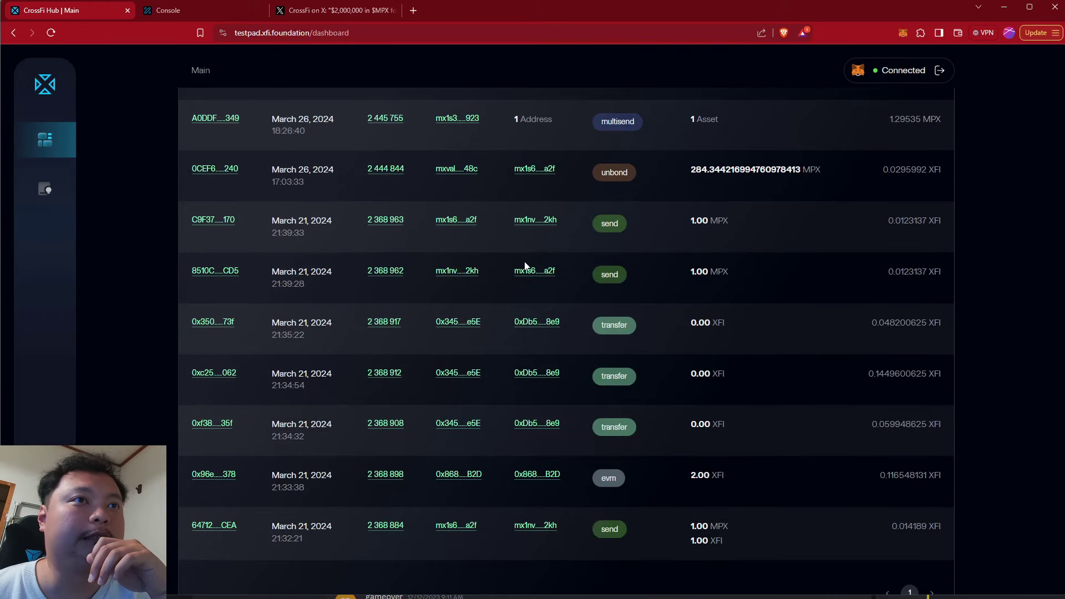
{"action": "scroll", "coordinate": [638, 448], "scroll_direction": "up", "scroll_amount": 3}
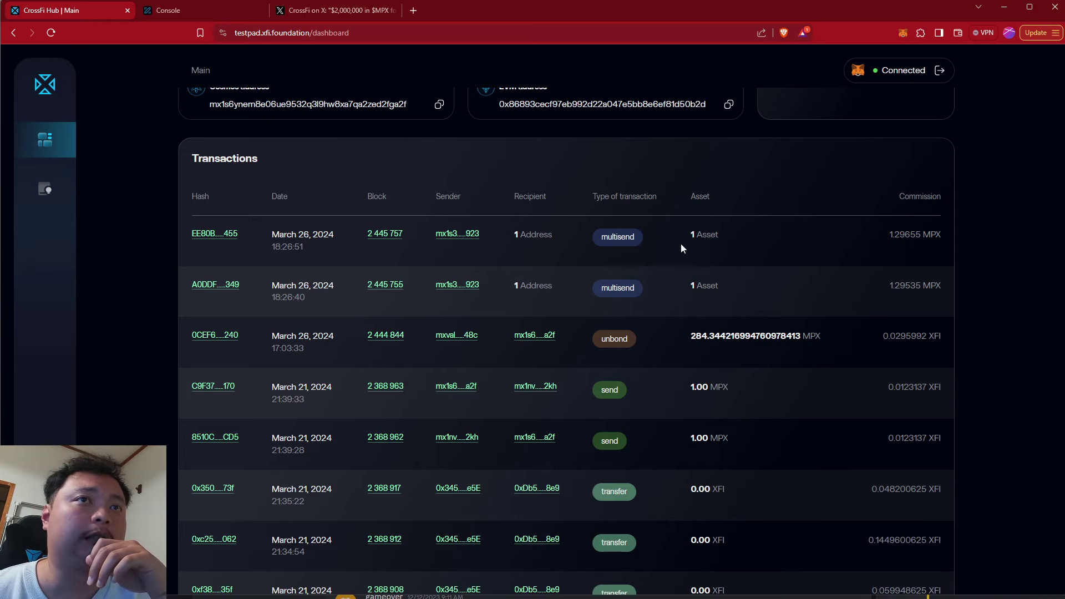
{"action": "scroll", "coordinate": [487, 520], "scroll_direction": "up", "scroll_amount": 4}
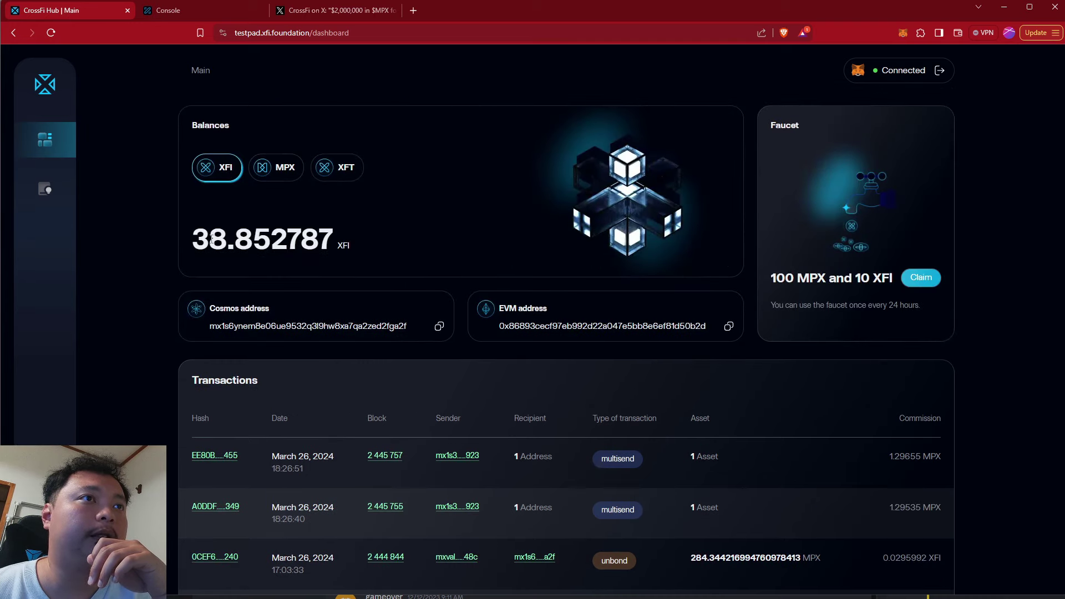
- Toggle the Balances card between the MPX and XFI balances to review each amount
{"action": "left_click_drag", "start_coordinate": [191, 238], "coordinate": [325, 238]}
{"action": "left_click", "coordinate": [277, 167]}
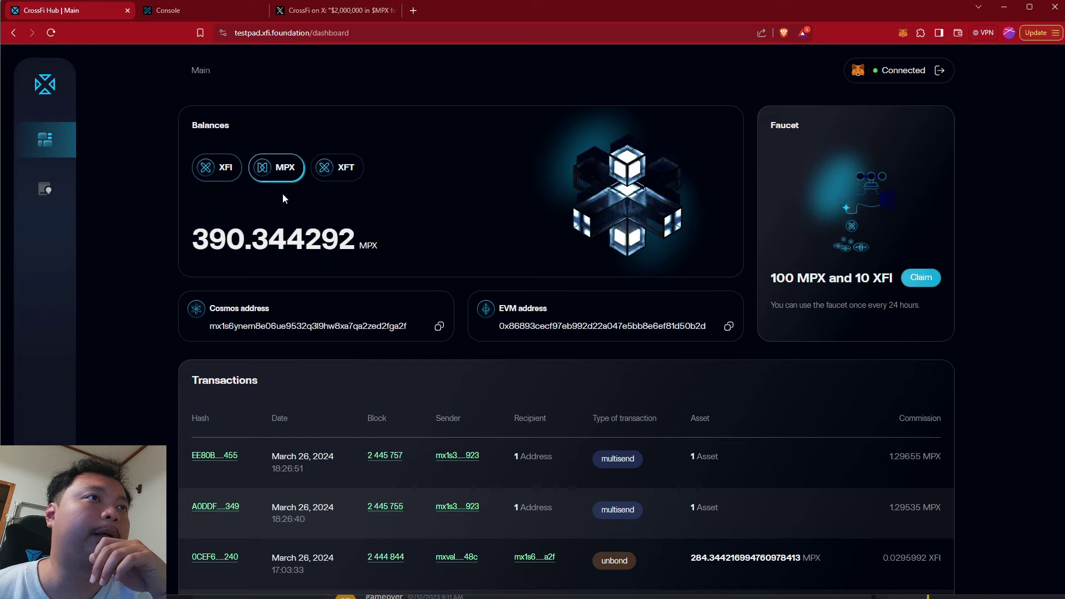
{"action": "left_click", "coordinate": [209, 167]}
{"action": "left_click_drag", "start_coordinate": [192, 238], "coordinate": [328, 238]}
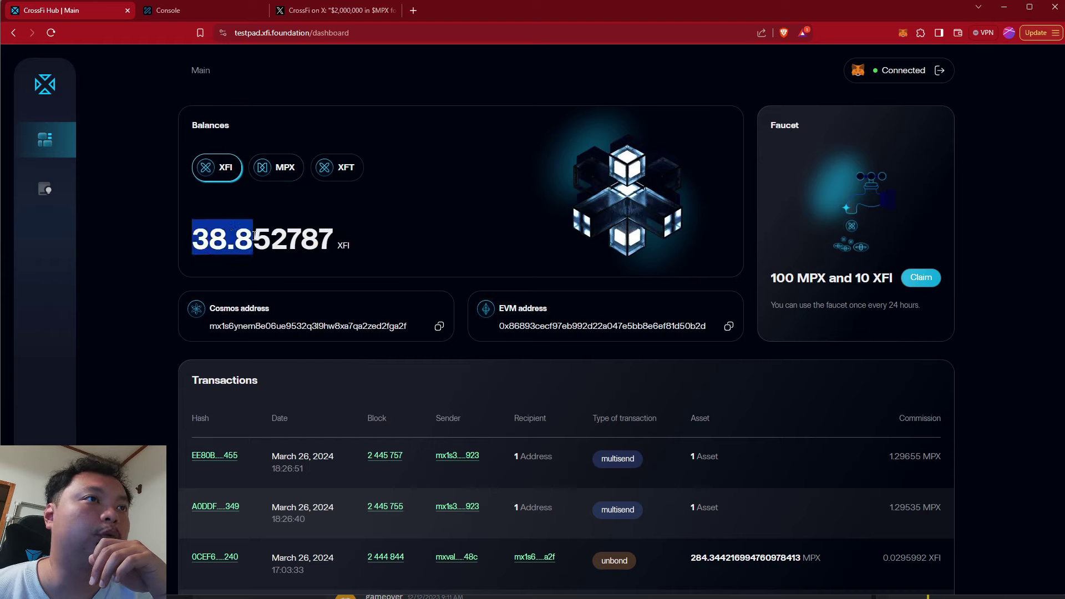
{"action": "left_click", "coordinate": [281, 168]}
{"action": "left_click_drag", "start_coordinate": [192, 240], "coordinate": [262, 244]}
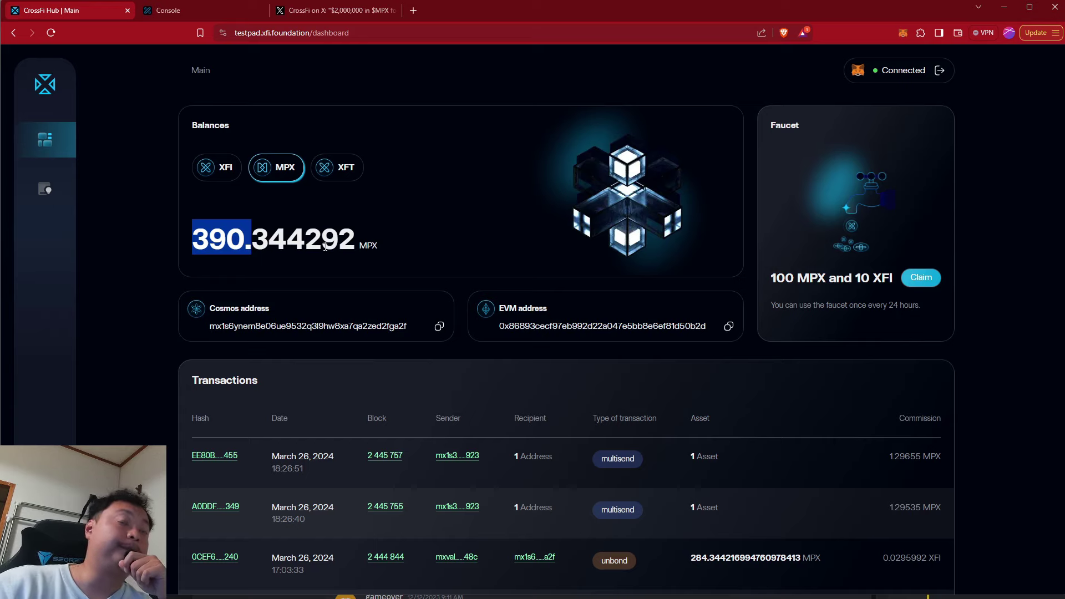
- Show the XFT balance of 8.00 in the Balances card
{"action": "left_click", "coordinate": [344, 185]}
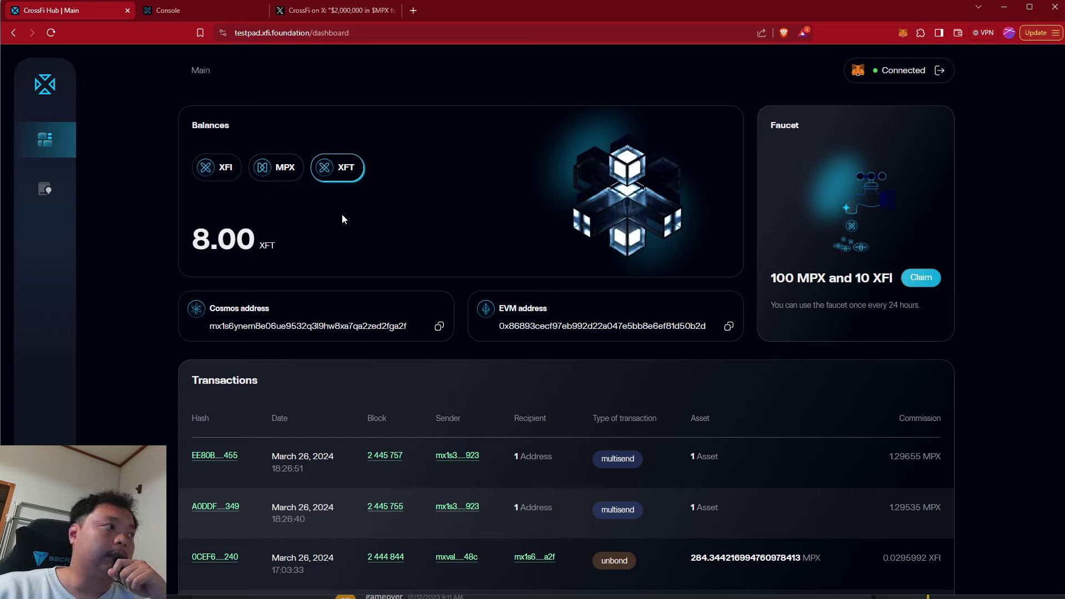
{"action": "left_click_drag", "start_coordinate": [341, 214], "coordinate": [438, 179]}
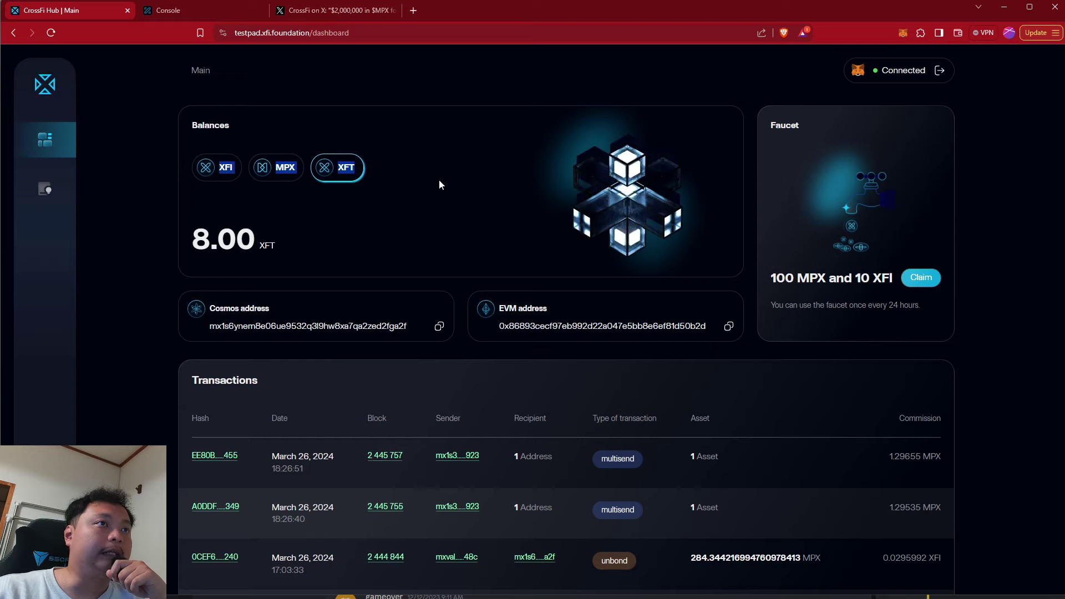
{"action": "left_click", "coordinate": [386, 207]}
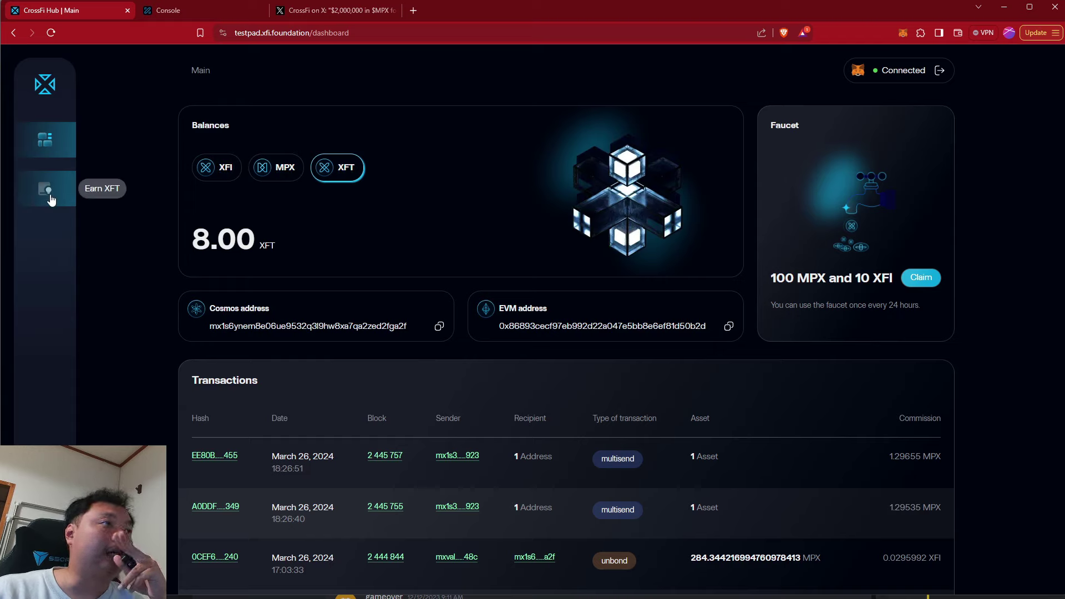
{"action": "left_click", "coordinate": [902, 33]}
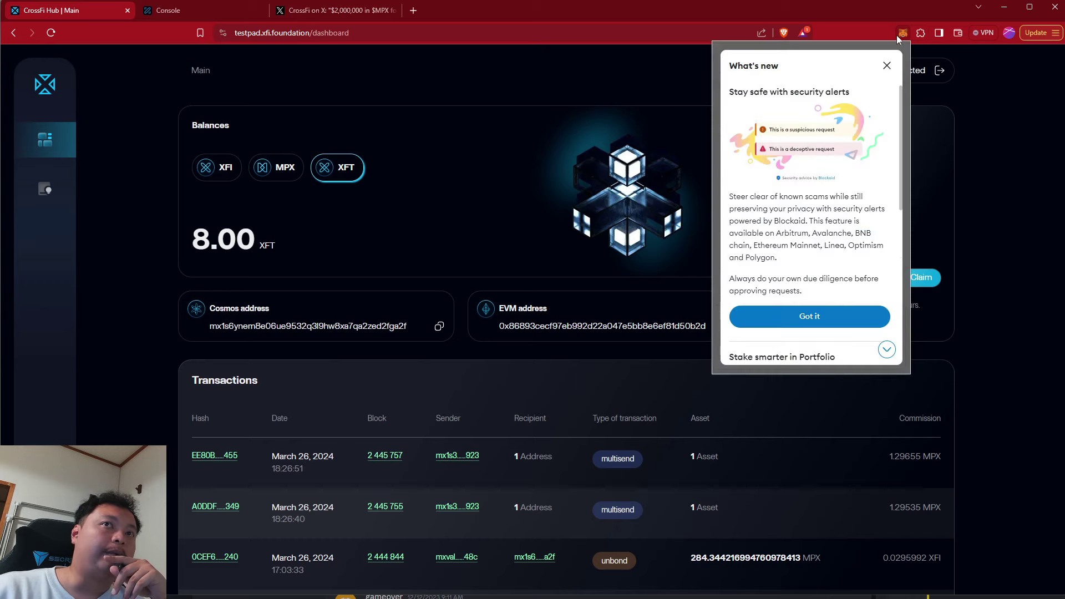
{"action": "left_click", "coordinate": [888, 67]}
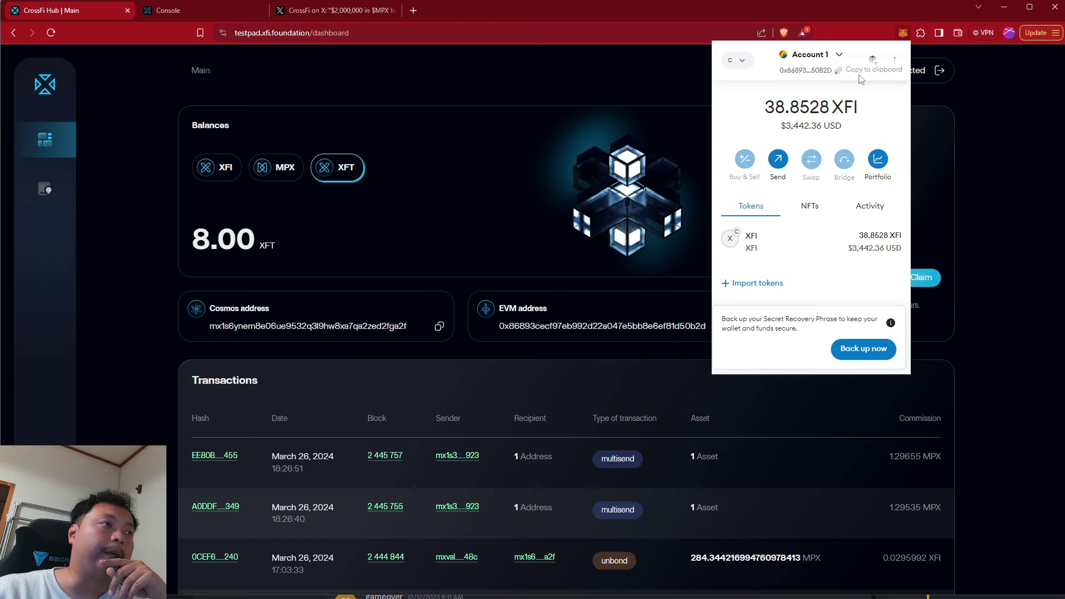
{"action": "left_click", "coordinate": [621, 84]}
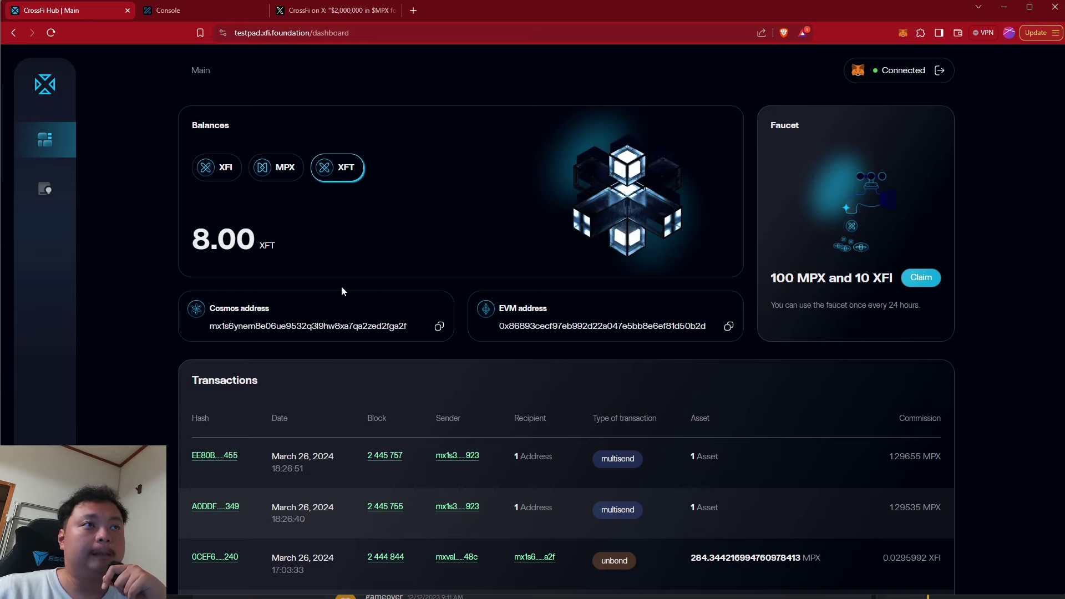
- Open the Earn XFT page with the daily Send, EVM and Multisend tasks, after briefly visiting the Console tab
{"action": "left_click", "coordinate": [44, 189]}
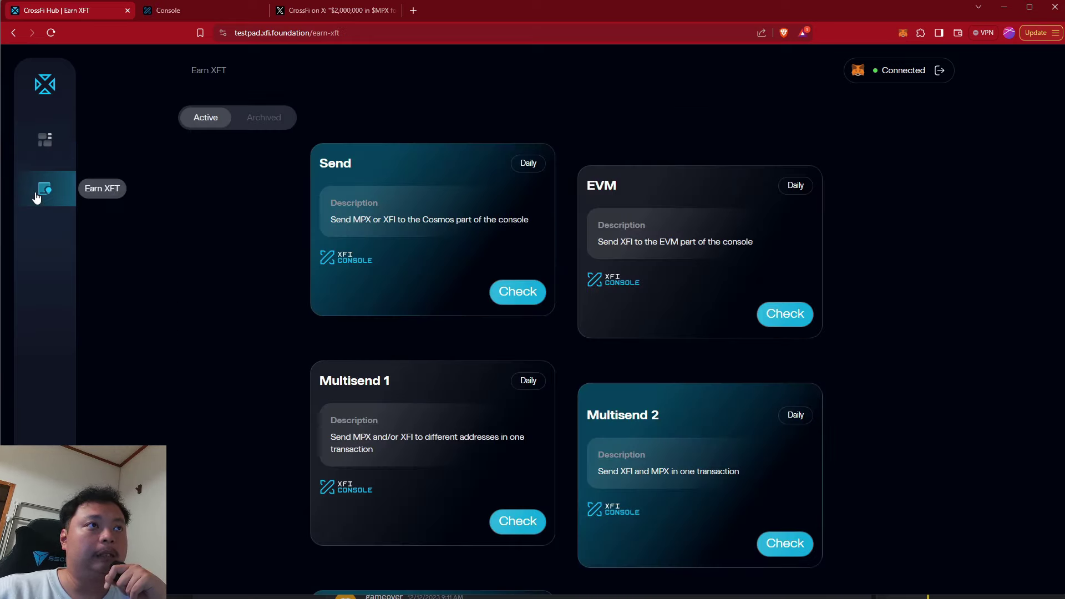
{"action": "double_click", "coordinate": [263, 32]}
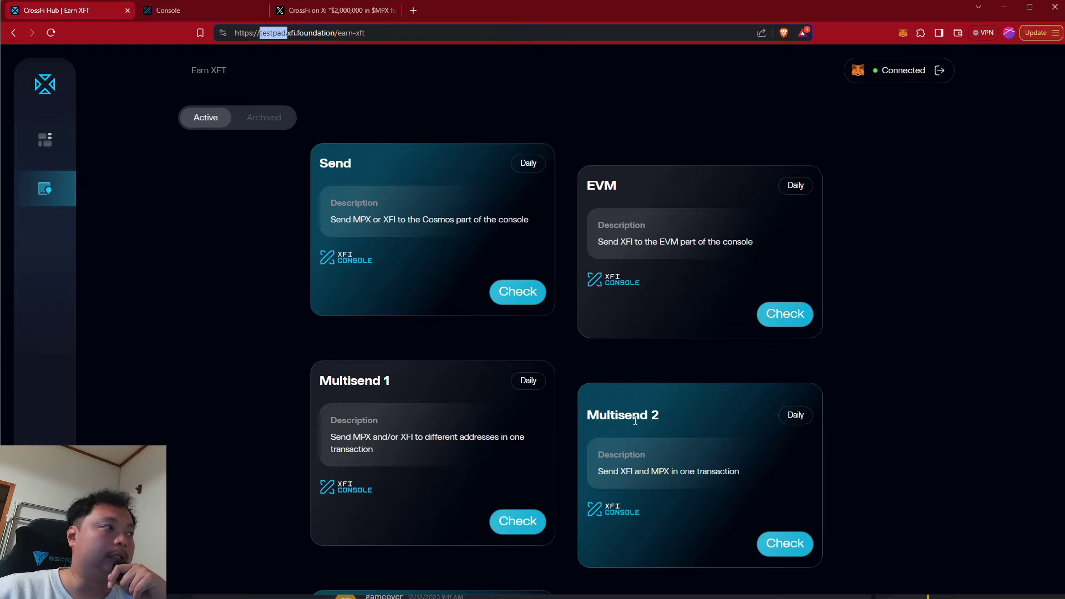
{"action": "left_click", "coordinate": [200, 14]}
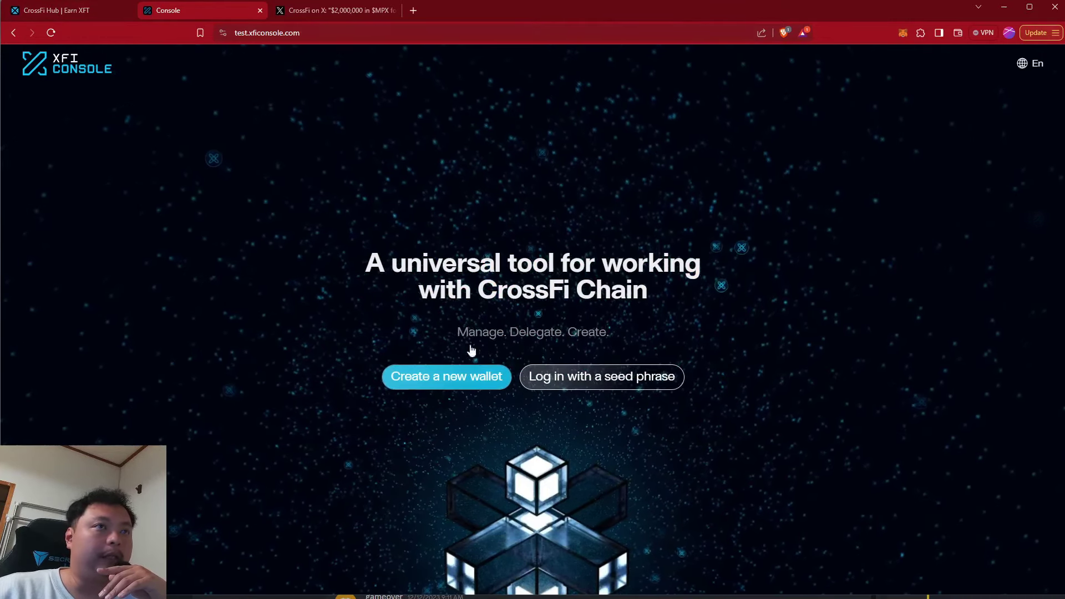
{"action": "left_click", "coordinate": [43, 11]}
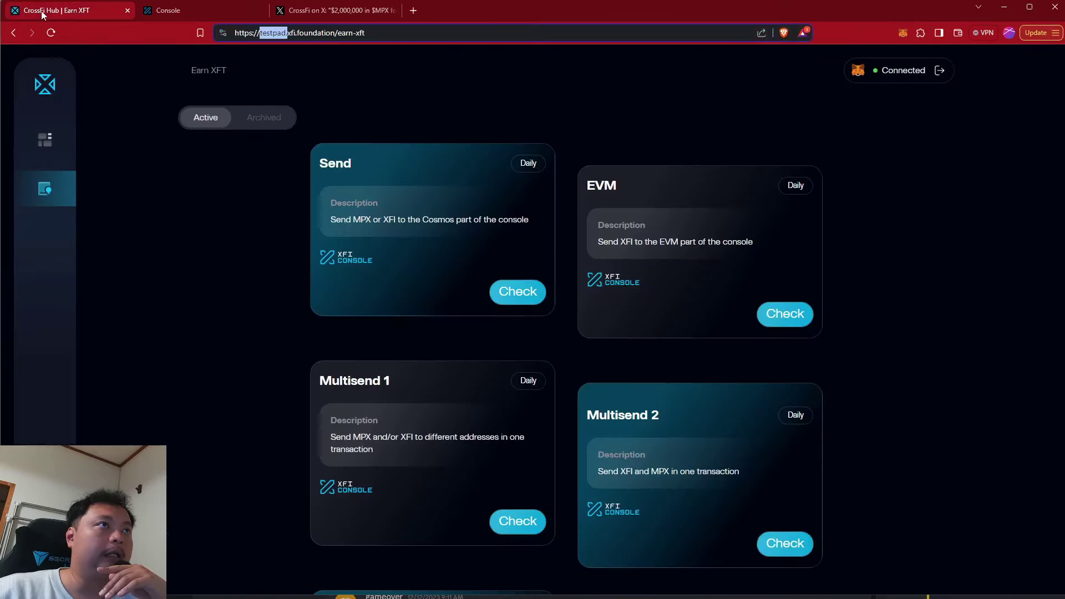
- Start the Secret Recovery Phrase reveal quiz under MetaMask Security & privacy settings, then return to XFI Console
{"action": "left_click", "coordinate": [907, 37]}
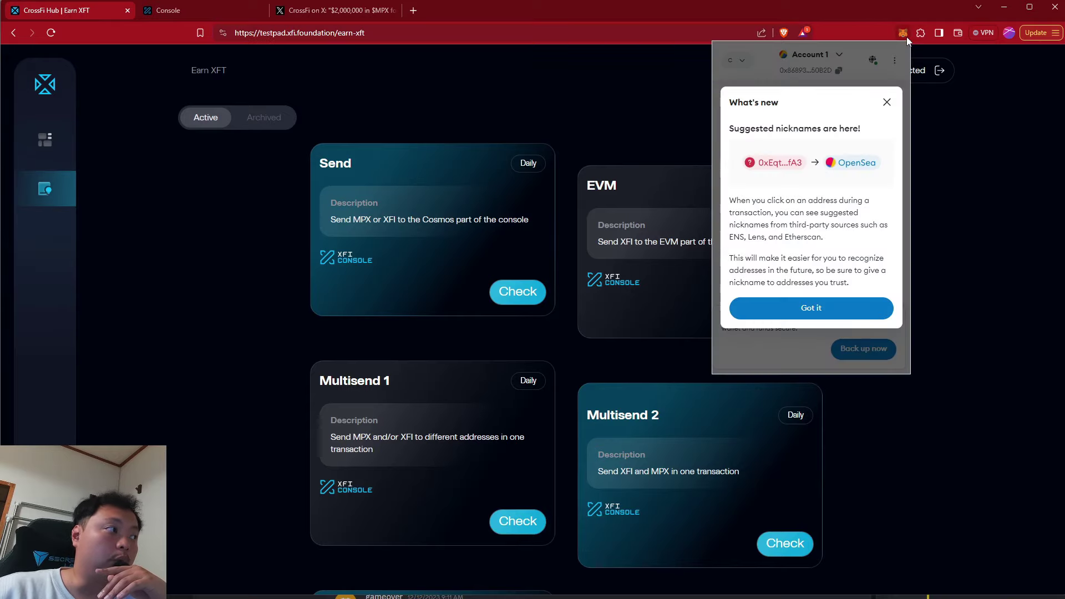
{"action": "left_click", "coordinate": [889, 103]}
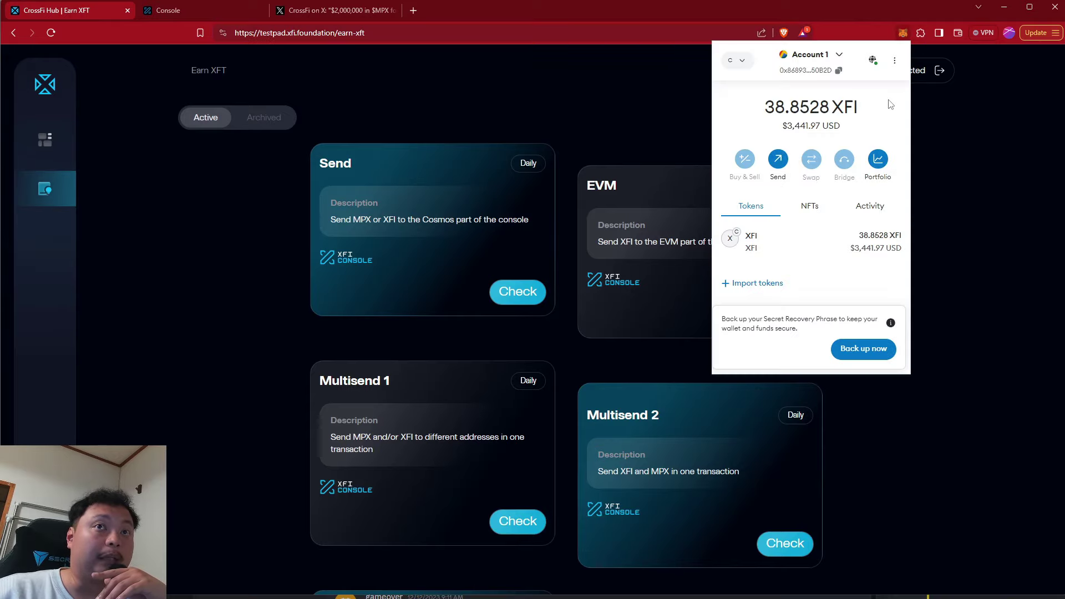
{"action": "left_click", "coordinate": [894, 60]}
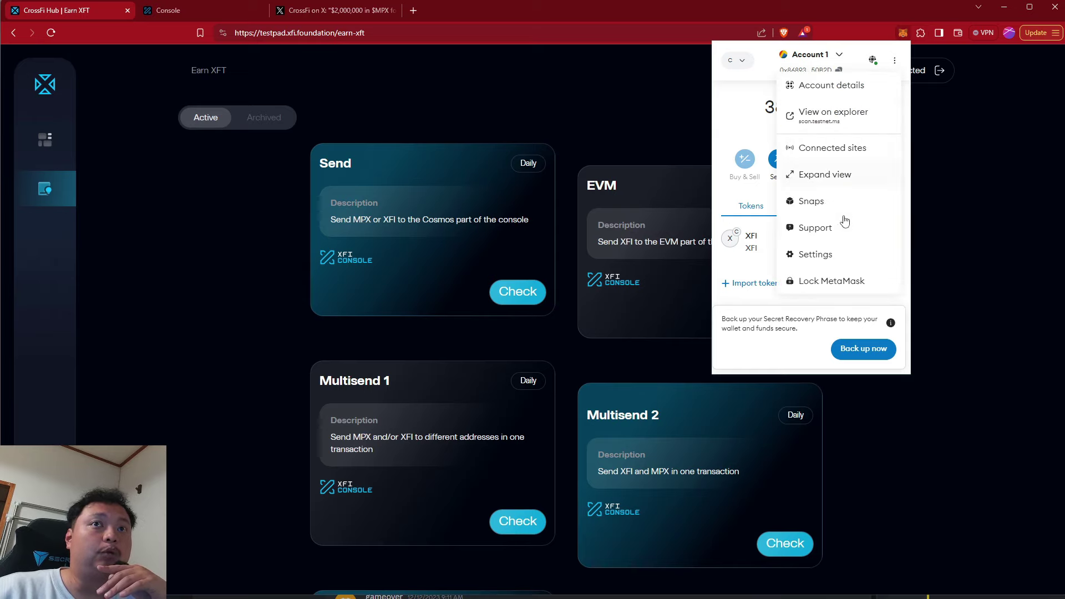
{"action": "left_click", "coordinate": [835, 255]}
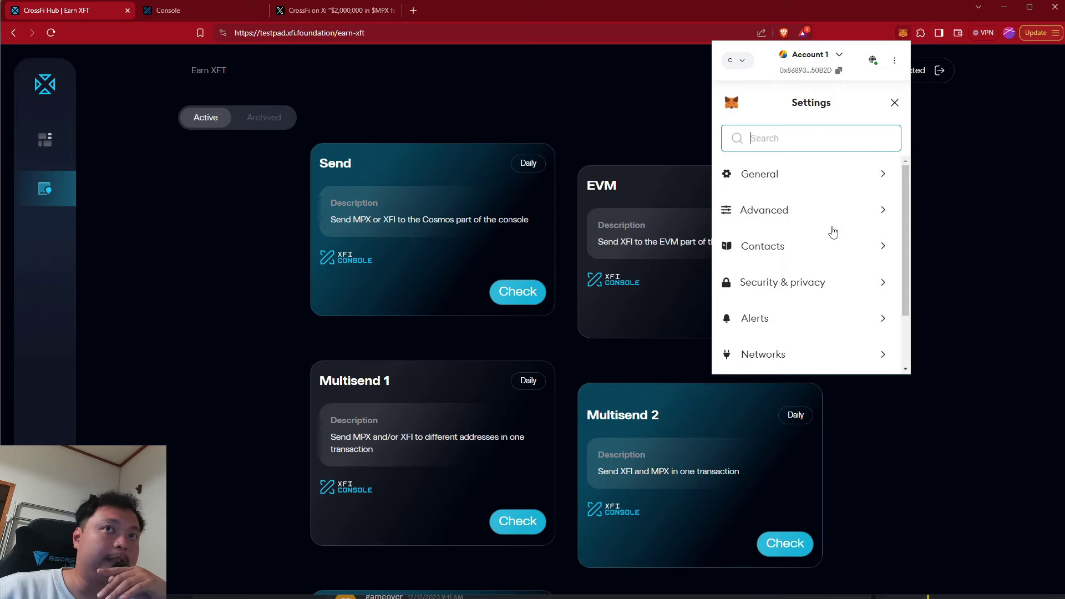
{"action": "left_click", "coordinate": [785, 283]}
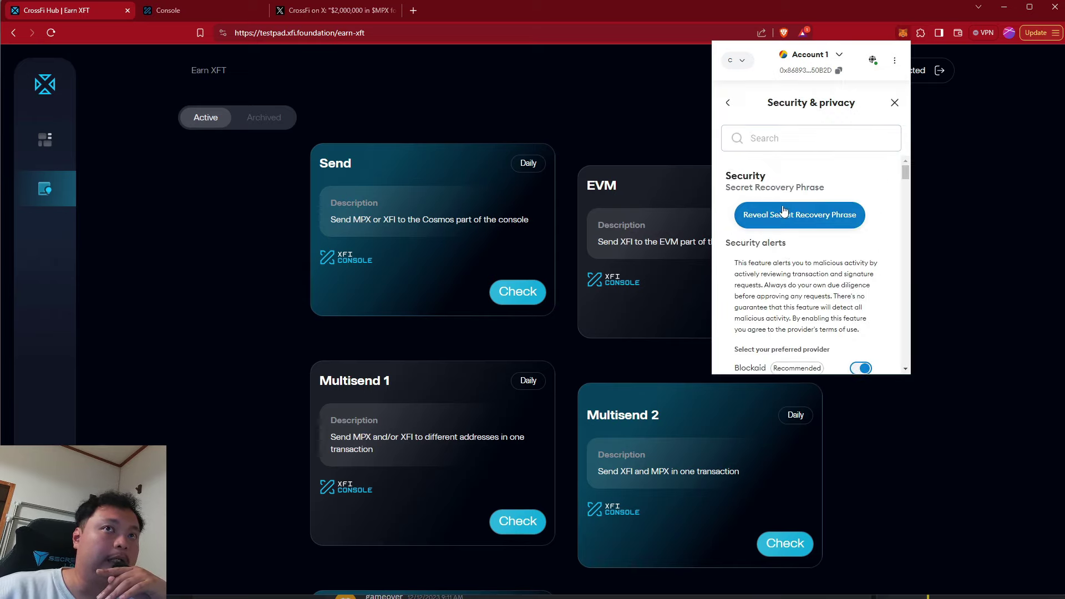
{"action": "left_click", "coordinate": [788, 213]}
{"action": "left_click", "coordinate": [799, 284]}
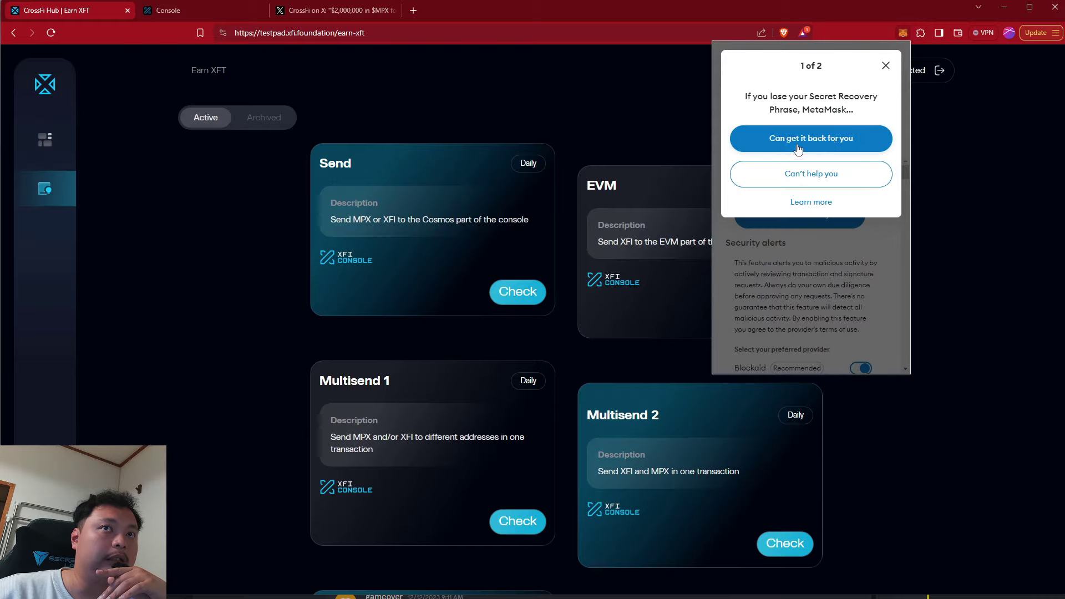
{"action": "left_click", "coordinate": [186, 14]}
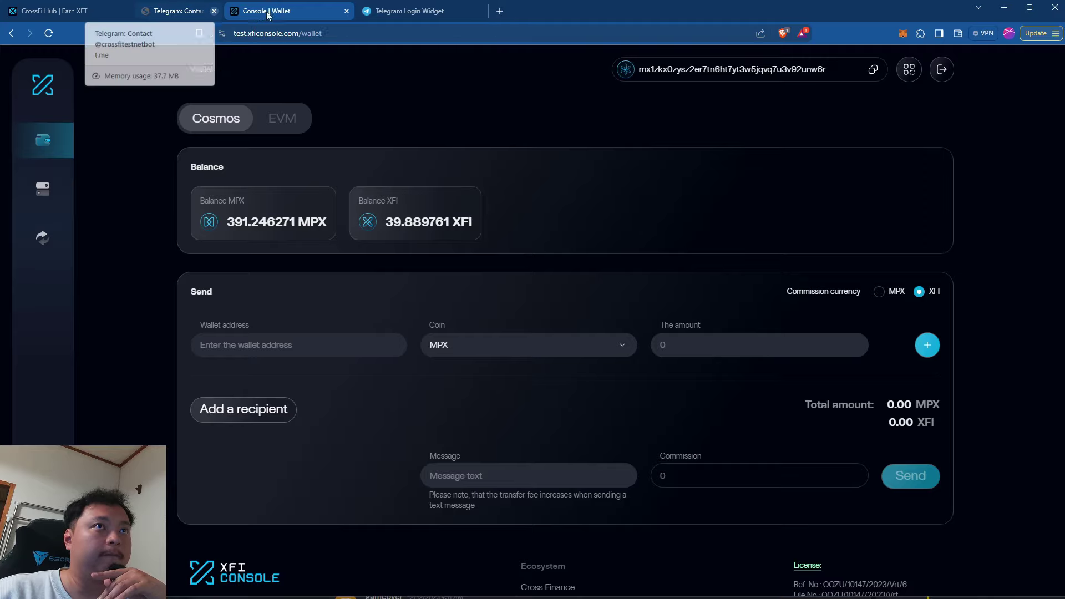
- Close both Telegram tabs, check MPX on CrossFi Hub, and return to the Console wallet page
{"action": "left_click", "coordinate": [258, 11]}
{"action": "left_click", "coordinate": [392, 11]}
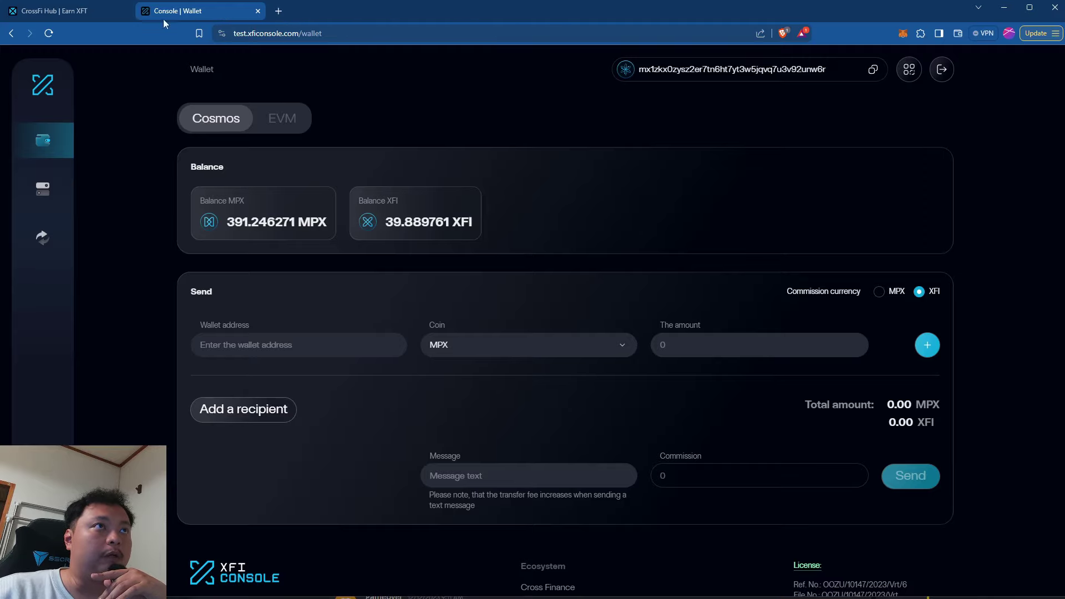
{"action": "left_click", "coordinate": [59, 12]}
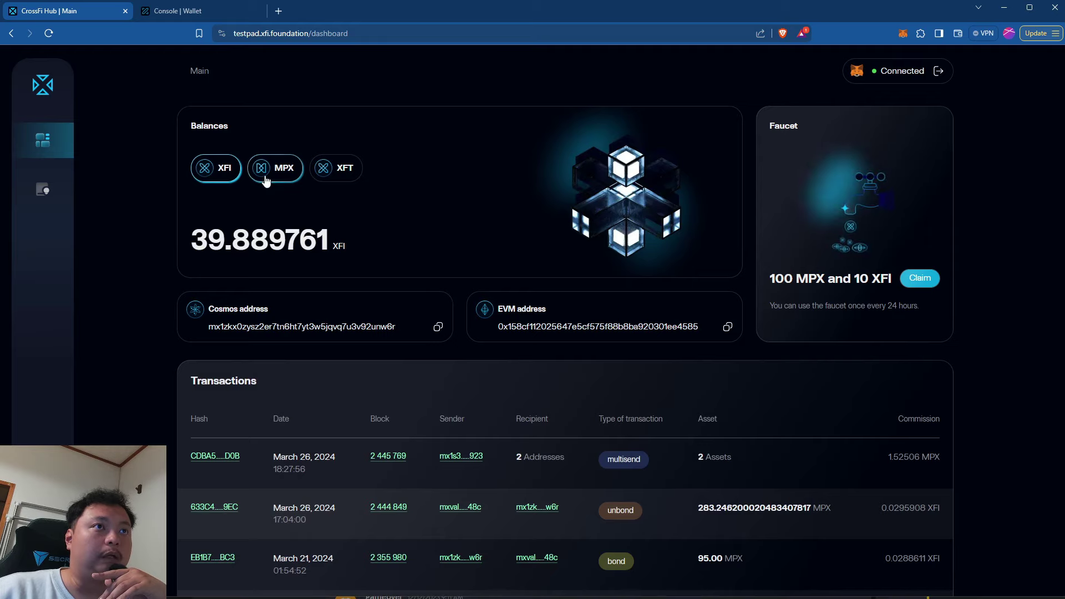
{"action": "left_click", "coordinate": [265, 178]}
{"action": "left_click", "coordinate": [200, 13]}
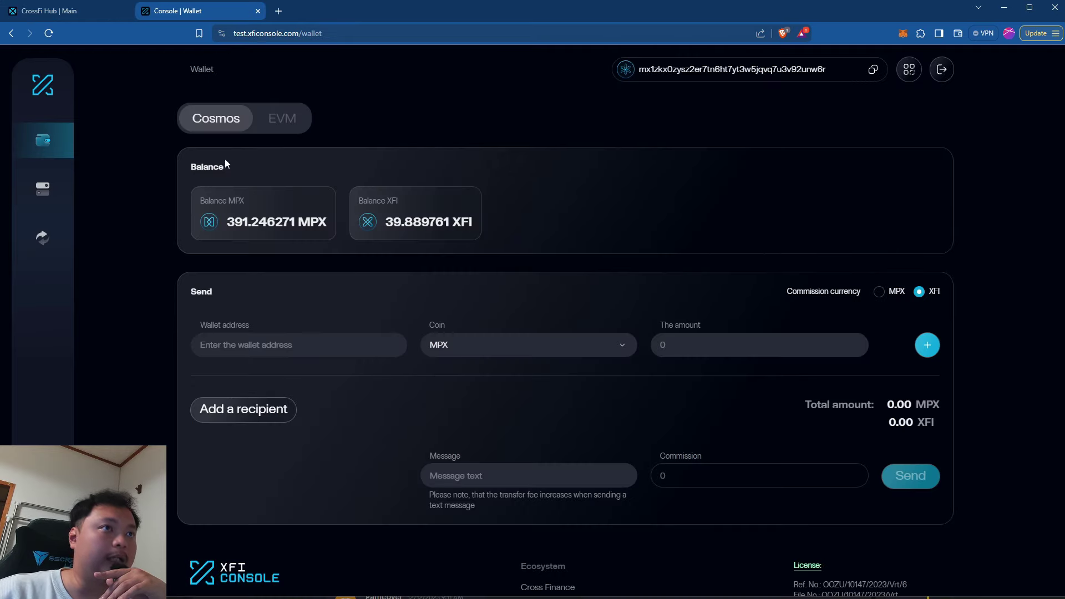
{"action": "left_click_drag", "start_coordinate": [210, 201], "coordinate": [440, 236]}
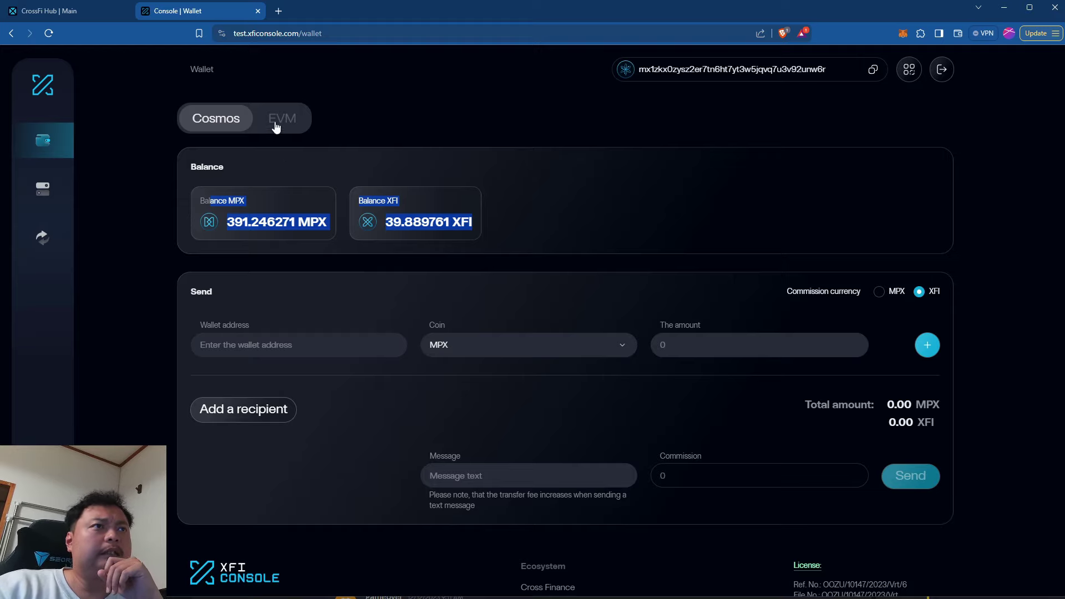
- Open the seed-phrase login from Staking and restore the window to reveal the second wallet window
{"action": "left_click", "coordinate": [50, 200]}
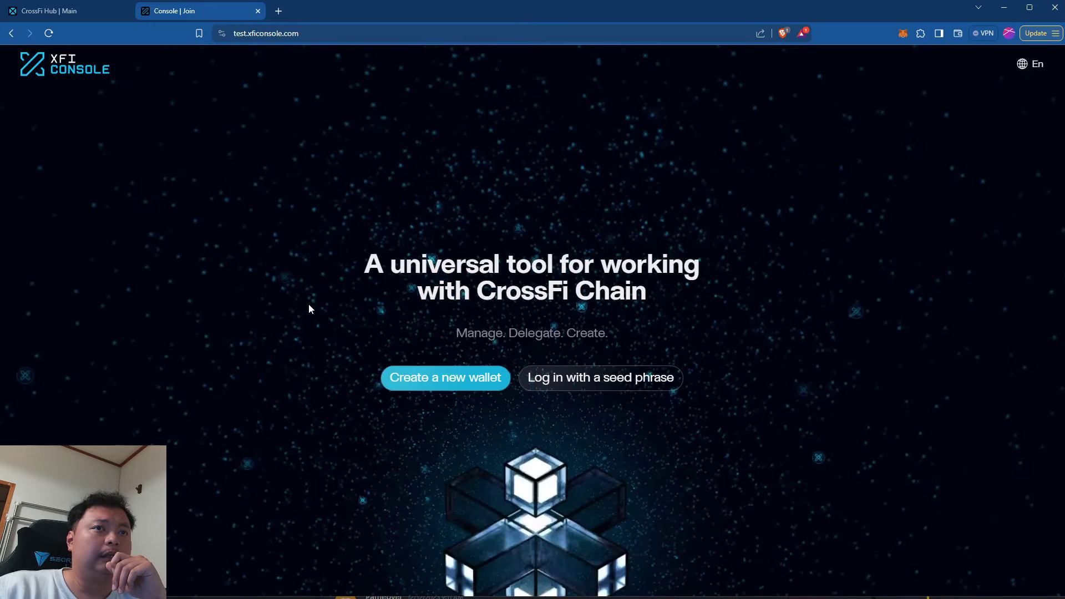
{"action": "left_click", "coordinate": [582, 384]}
{"action": "left_click_drag", "start_coordinate": [519, 23], "coordinate": [134, 340]}
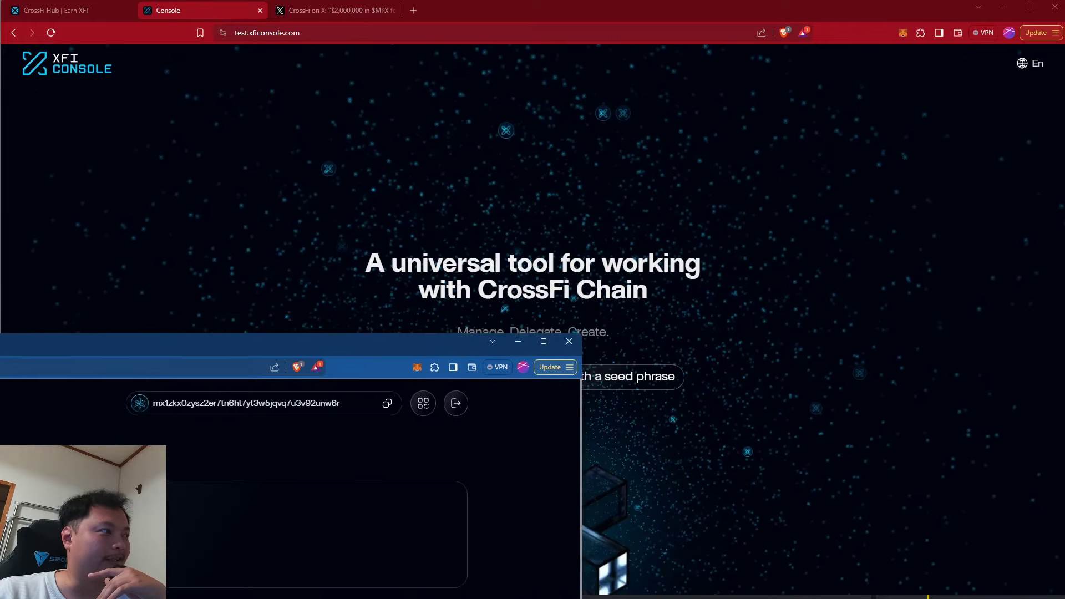
- Set the Auto-lock timer to 15 followed by a long run of zeros, save, and return to the wallet
{"action": "left_click_drag", "start_coordinate": [0, 334], "coordinate": [358, 21]}
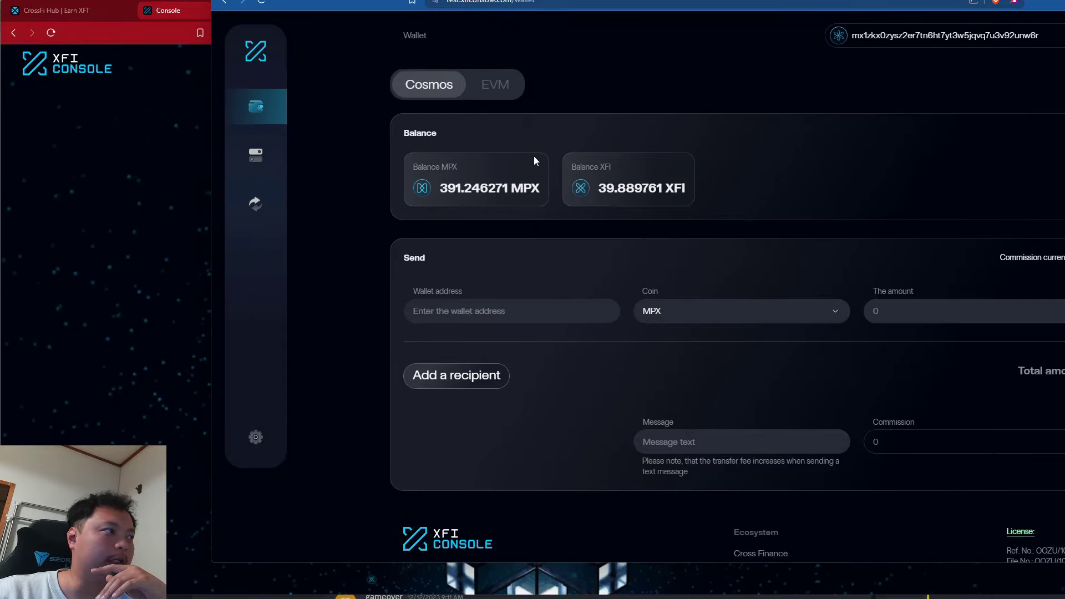
{"action": "left_click", "coordinate": [257, 441]}
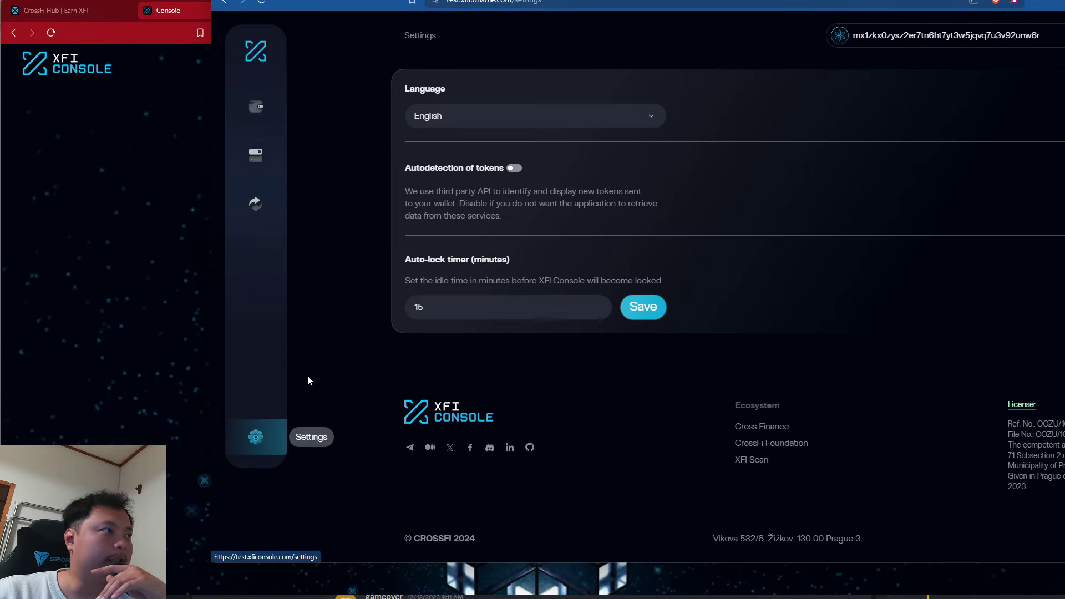
{"action": "left_click", "coordinate": [459, 312]}
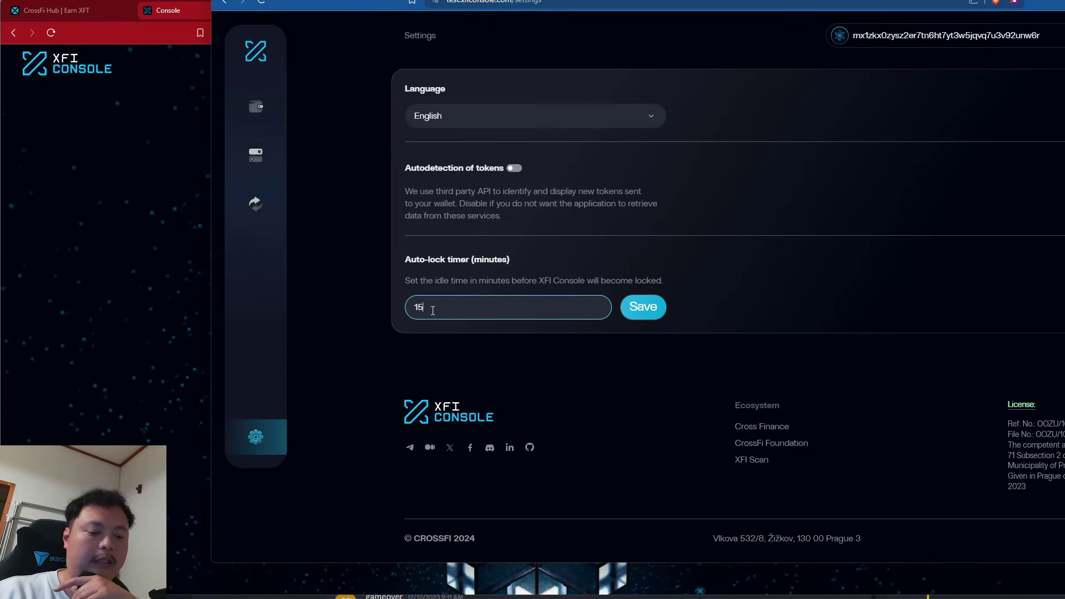
{"action": "type", "text": "00000000000000000000000000000000000000"}
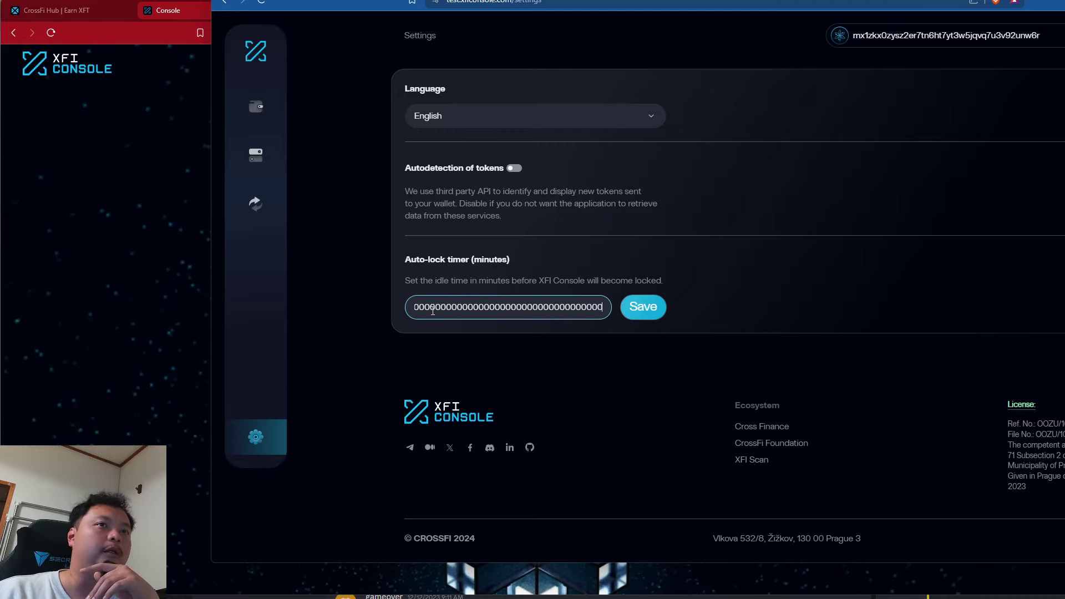
{"action": "left_click", "coordinate": [643, 307]}
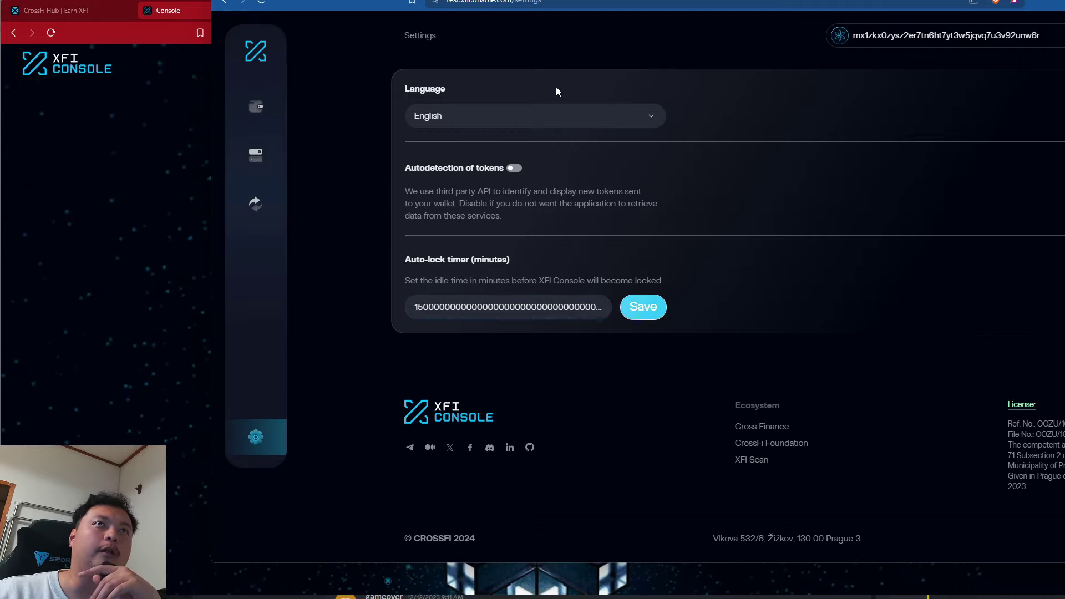
{"action": "left_click_drag", "start_coordinate": [461, 1], "coordinate": [355, 1]}
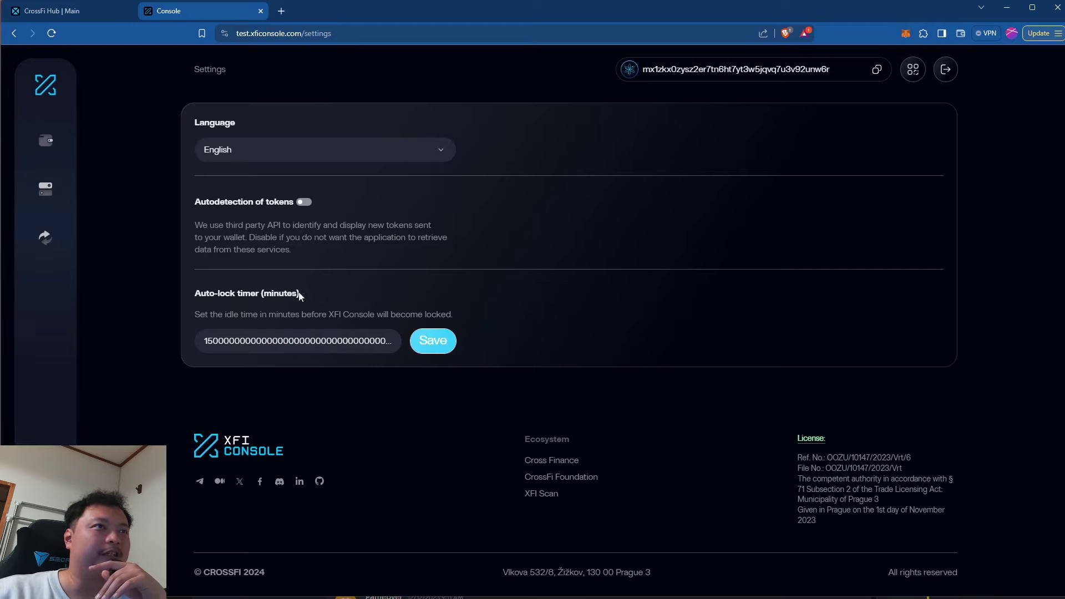
{"action": "left_click", "coordinate": [47, 142]}
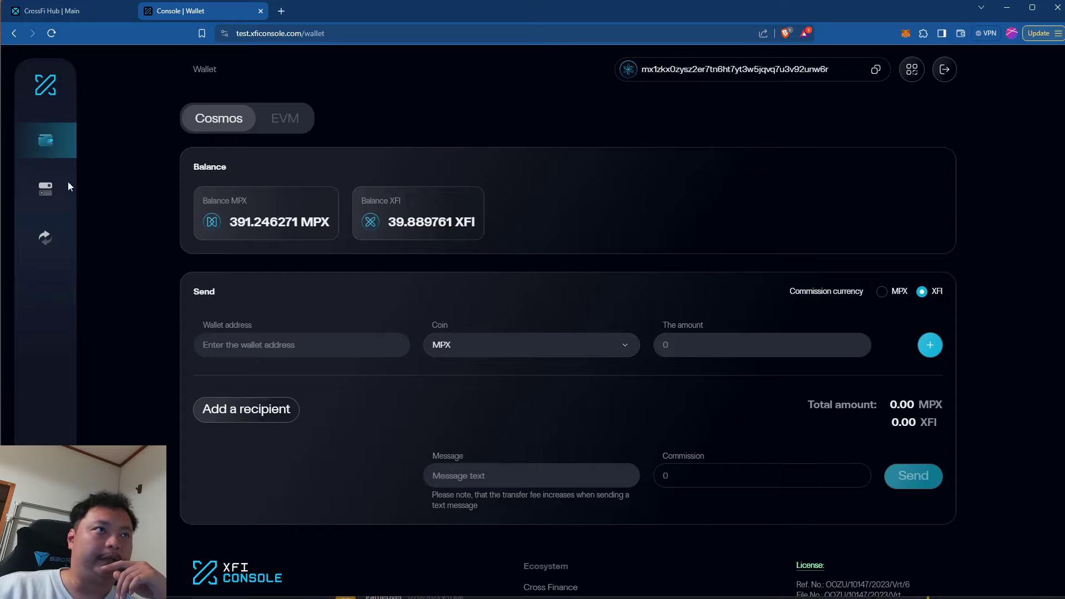
- Open Staking and review the validator holding 0.137557 MPX staked with 0.00 XFI reward
{"action": "left_click", "coordinate": [45, 189]}
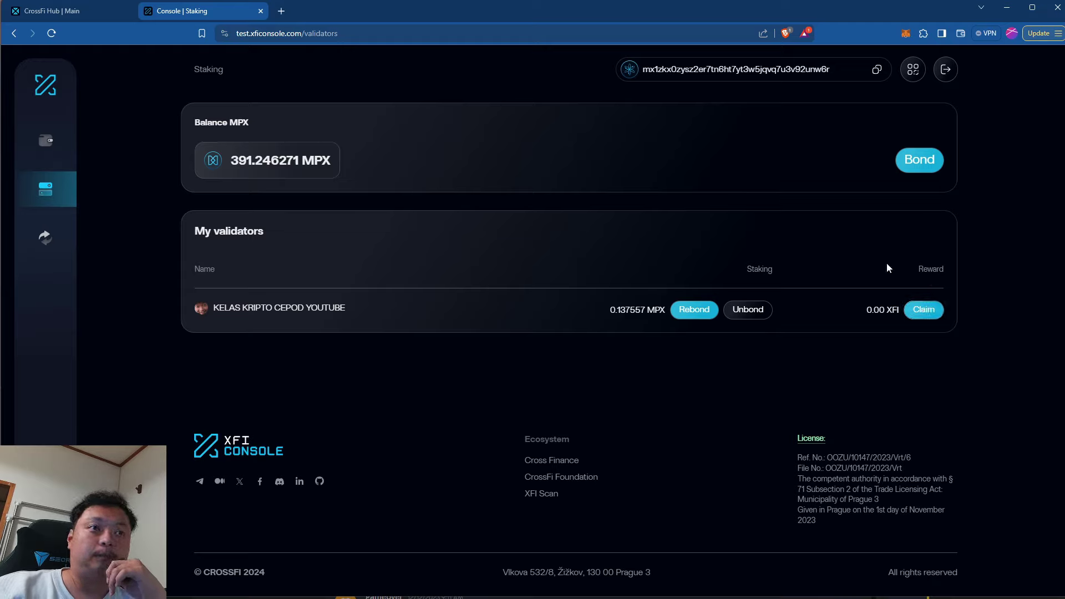
{"action": "left_click_drag", "start_coordinate": [230, 305], "coordinate": [969, 324]}
{"action": "left_click", "coordinate": [680, 253]}
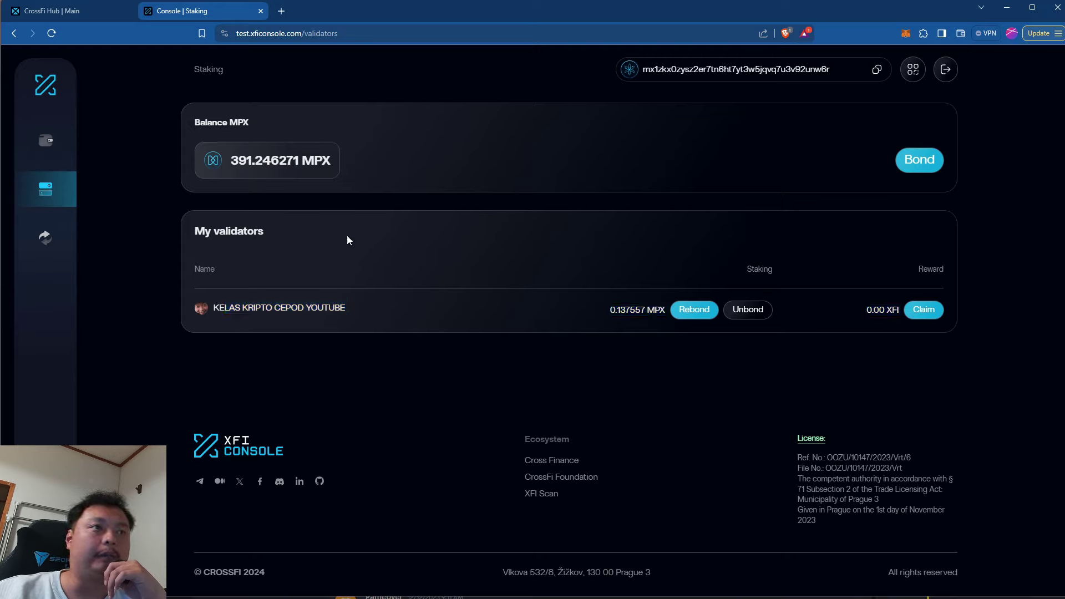
{"action": "left_click_drag", "start_coordinate": [207, 235], "coordinate": [840, 339]}
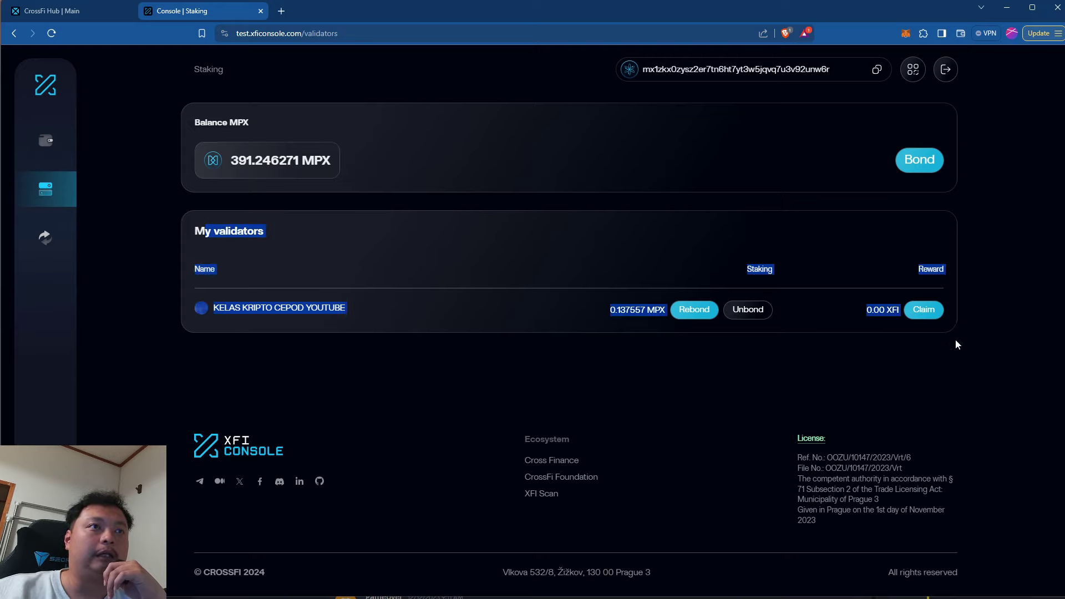
{"action": "left_click", "coordinate": [478, 223]}
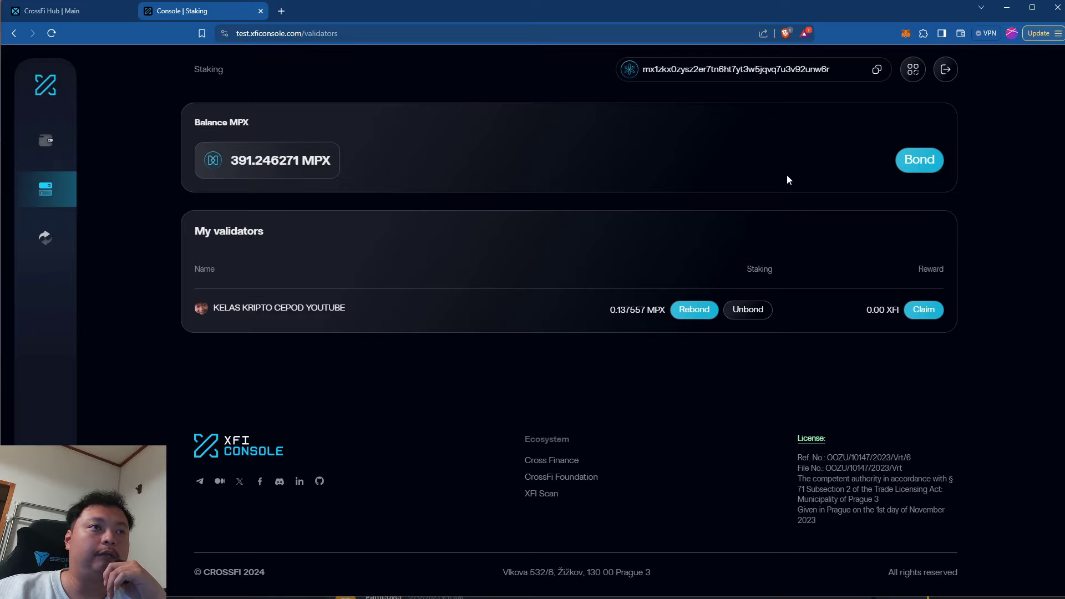
- Start a new bond and select validator cepod by searching 'cepo'
{"action": "left_click", "coordinate": [909, 162]}
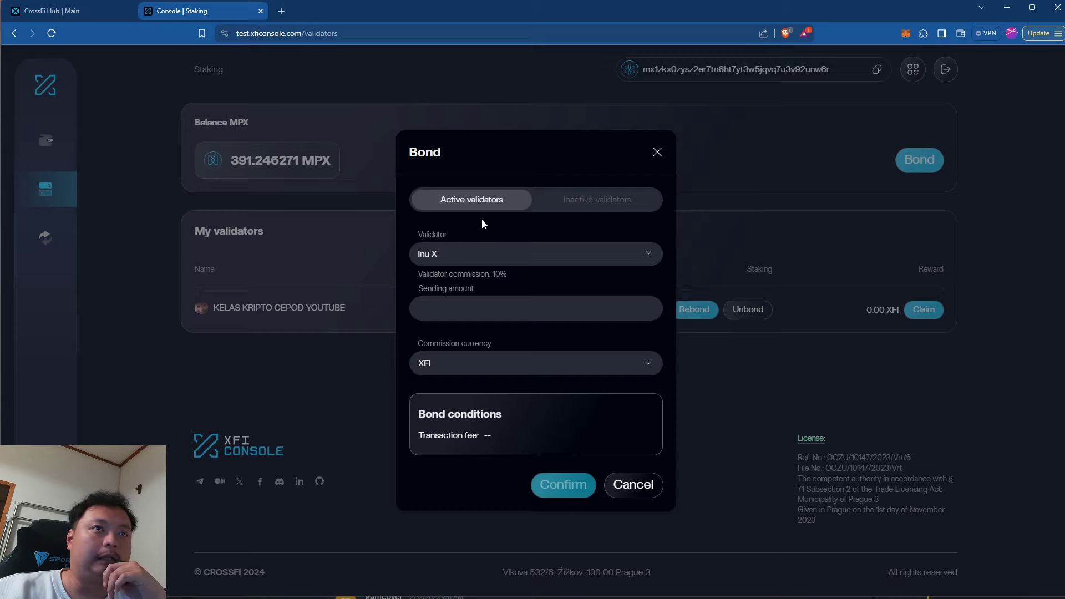
{"action": "left_click", "coordinate": [494, 250]}
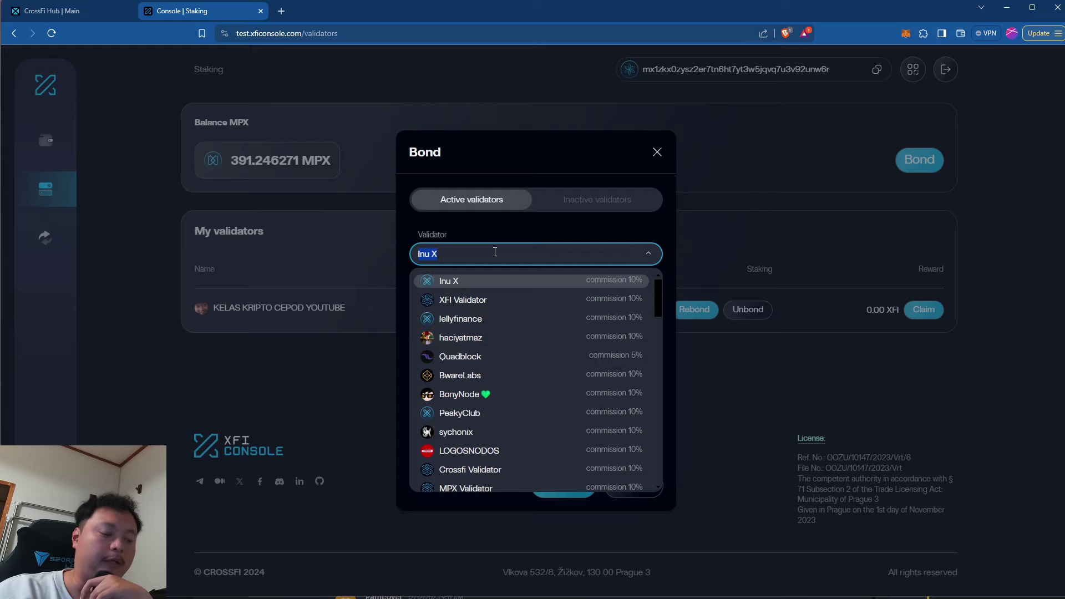
{"action": "type", "text": "cepo"}
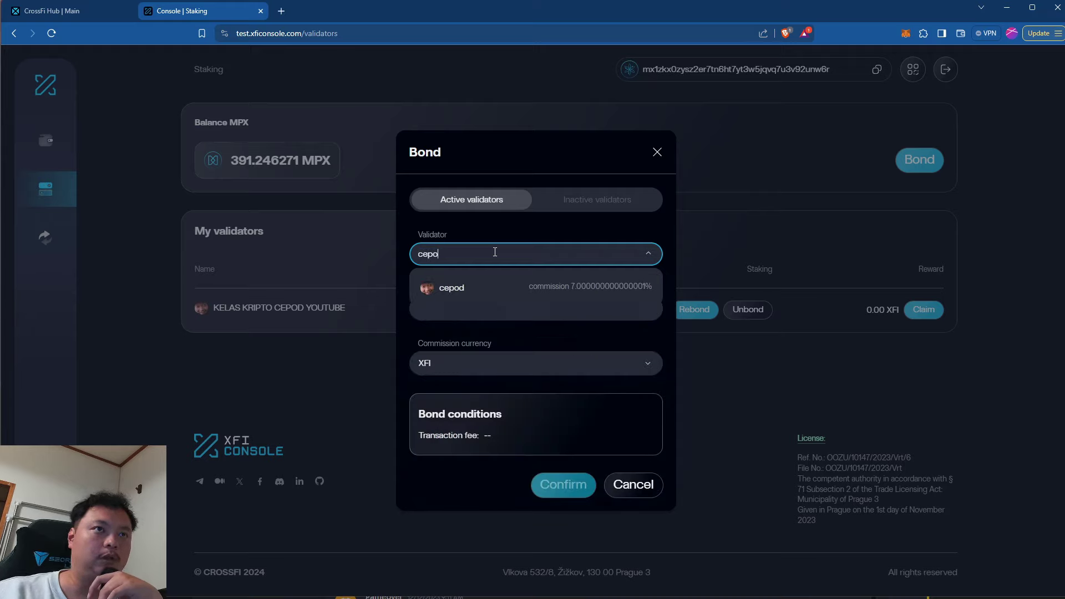
{"action": "left_click", "coordinate": [492, 295]}
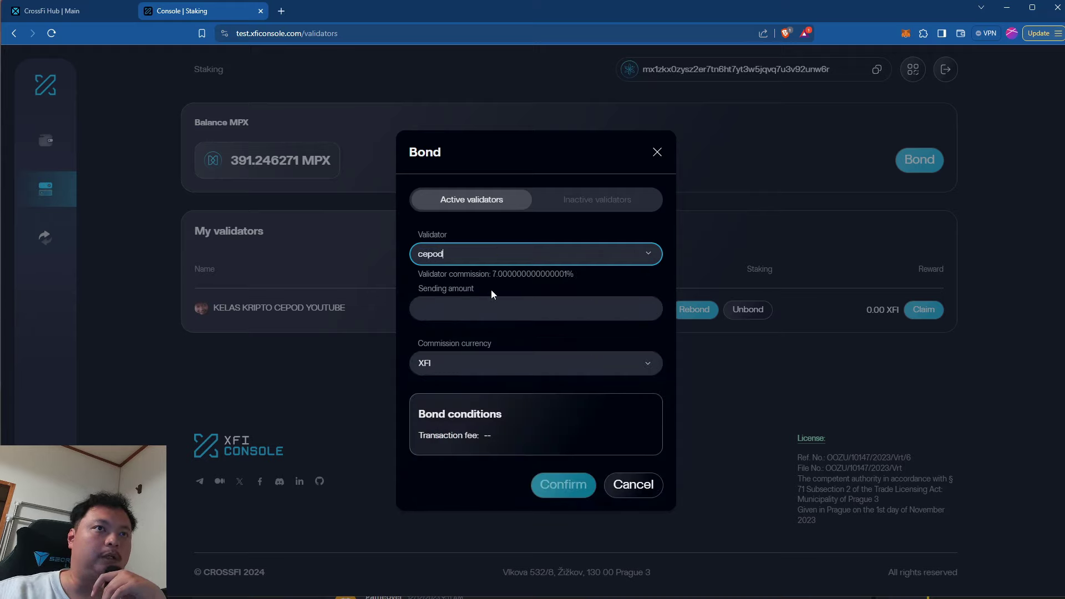
{"action": "left_click_drag", "start_coordinate": [491, 274], "coordinate": [526, 285]}
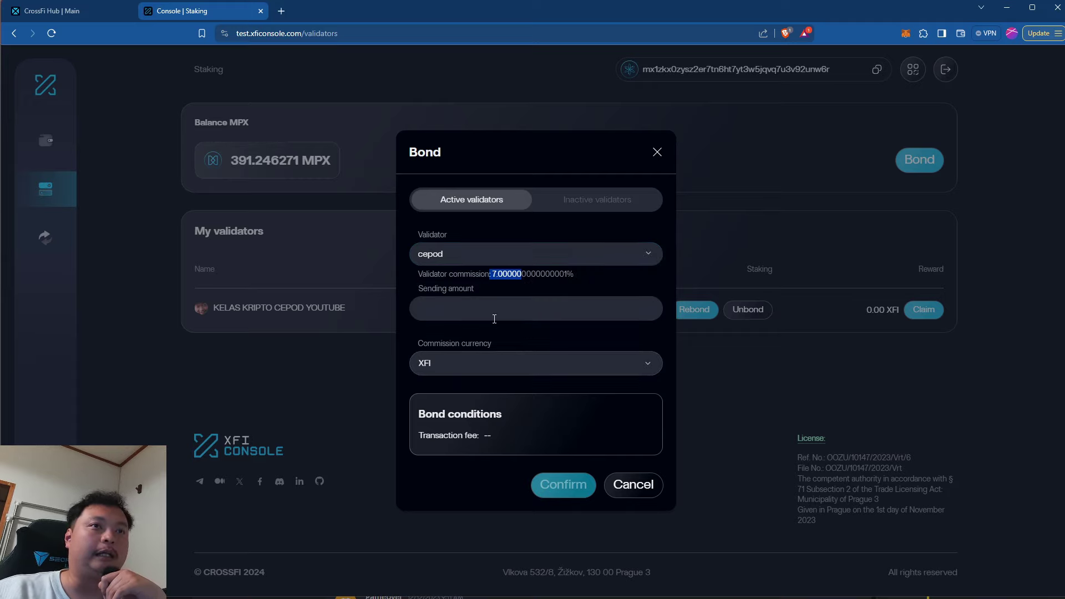
{"action": "left_click", "coordinate": [535, 285]}
- Enter 85 as the sending amount and confirm the bond
{"action": "left_click", "coordinate": [500, 308]}
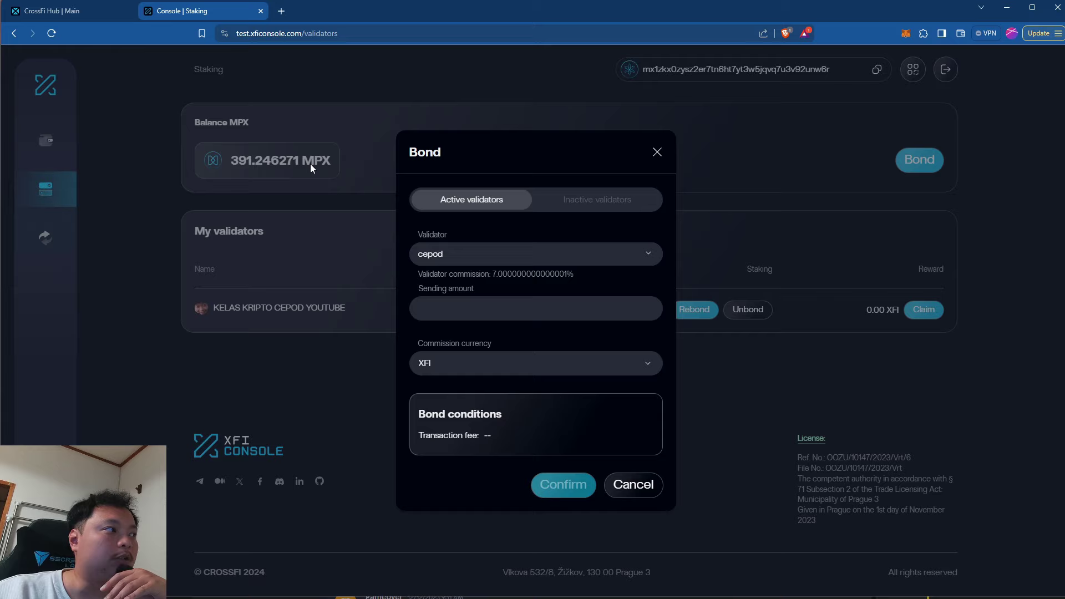
{"action": "left_click", "coordinate": [478, 311]}
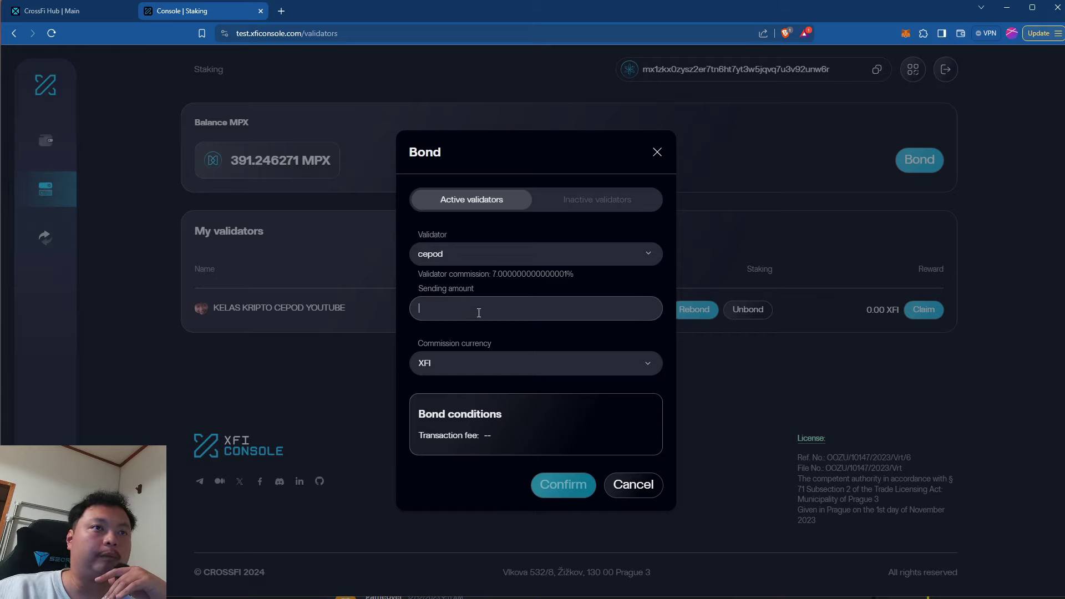
{"action": "type", "text": "8"}
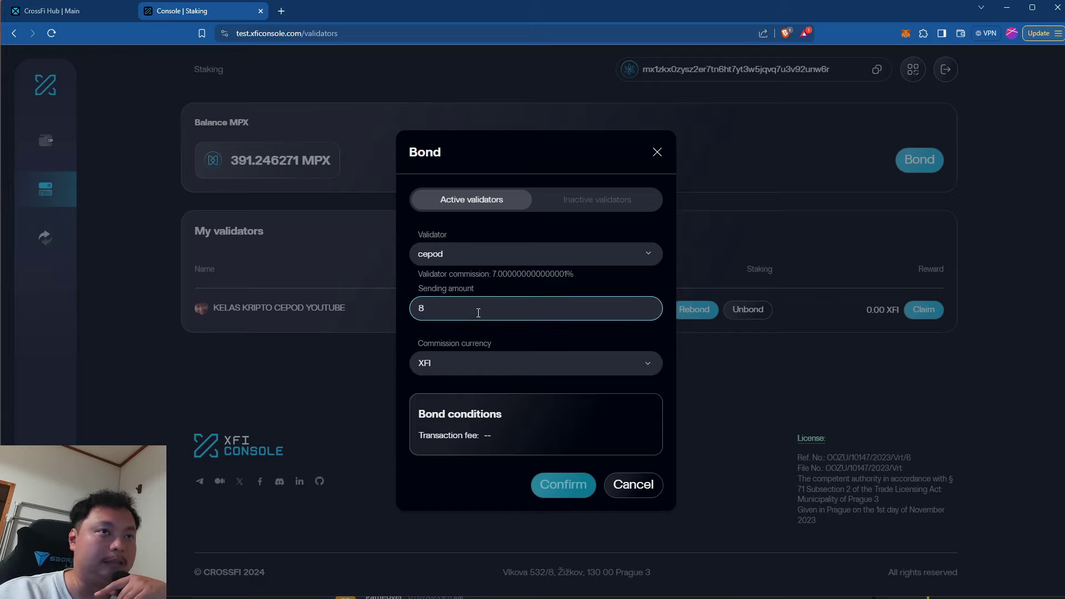
{"action": "type", "text": "5"}
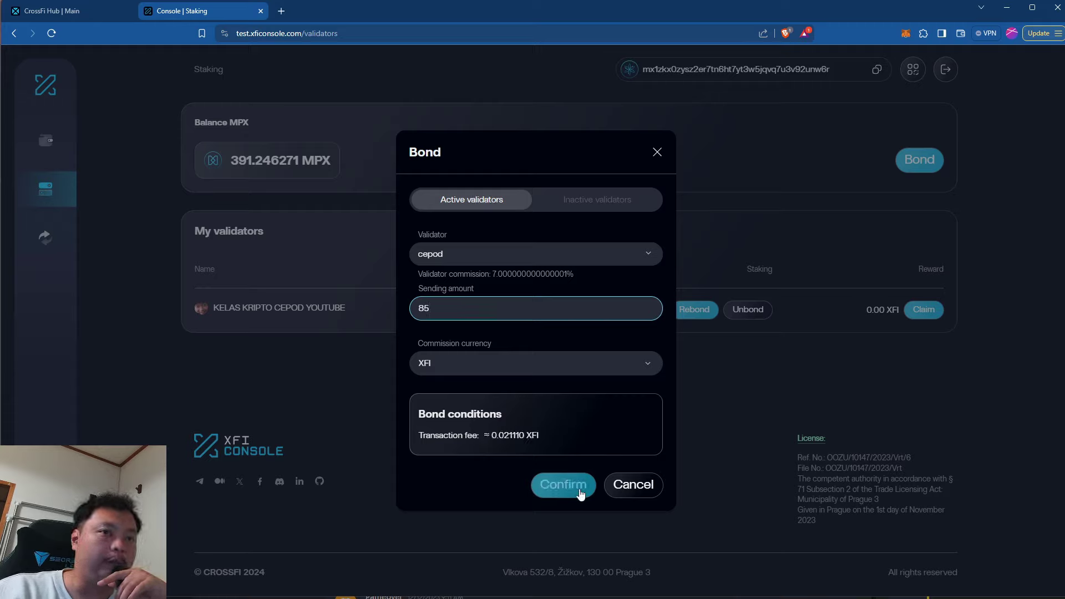
{"action": "left_click", "coordinate": [579, 488]}
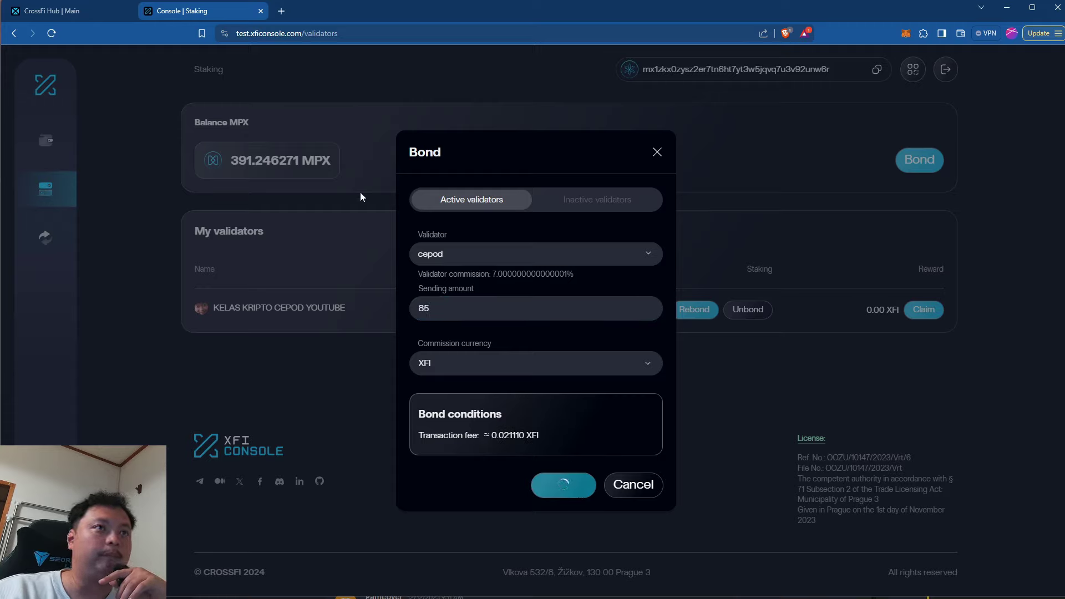
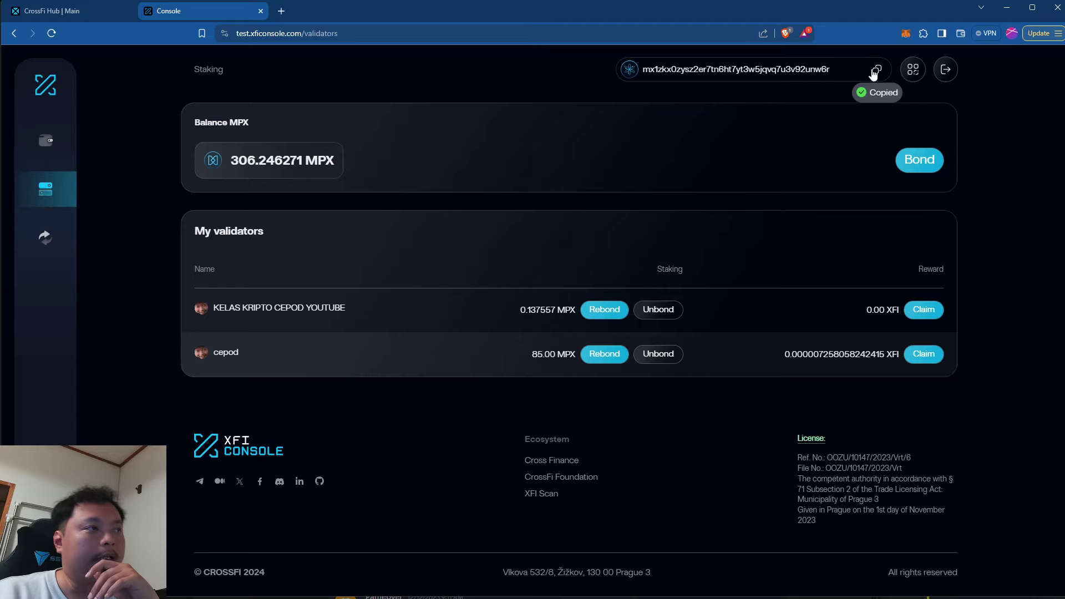
{"action": "left_click", "coordinate": [84, 15]}
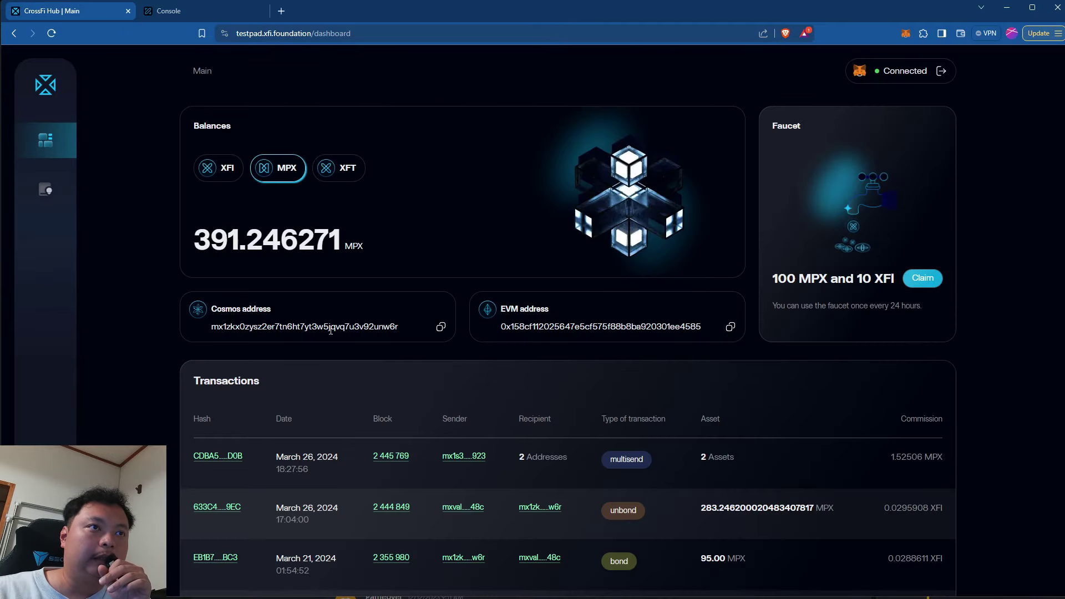
{"action": "left_click", "coordinate": [218, 15]}
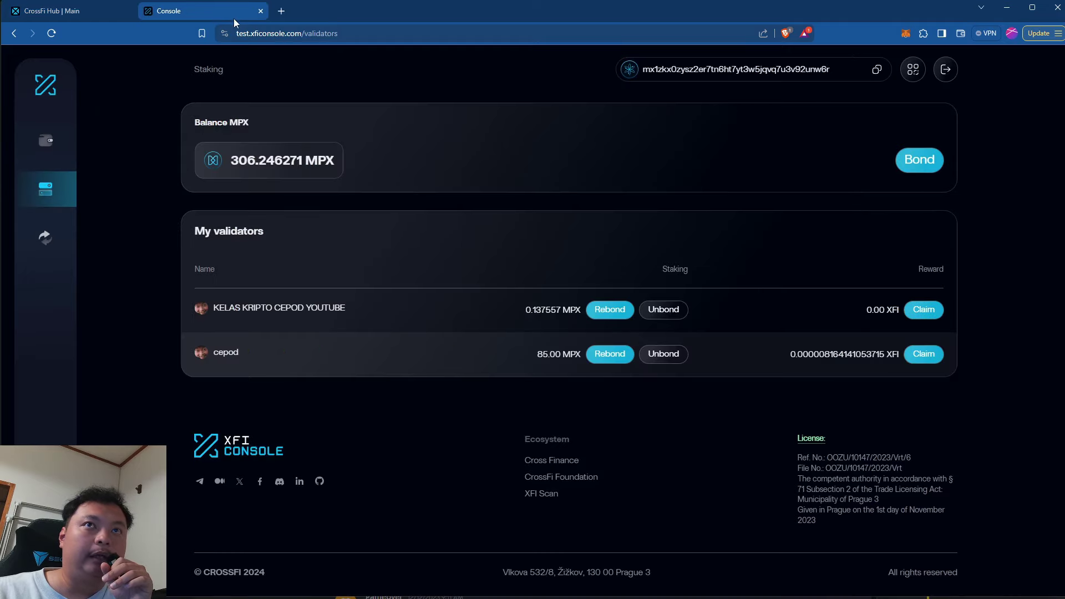
{"action": "left_click_drag", "start_coordinate": [806, 73], "coordinate": [829, 74]}
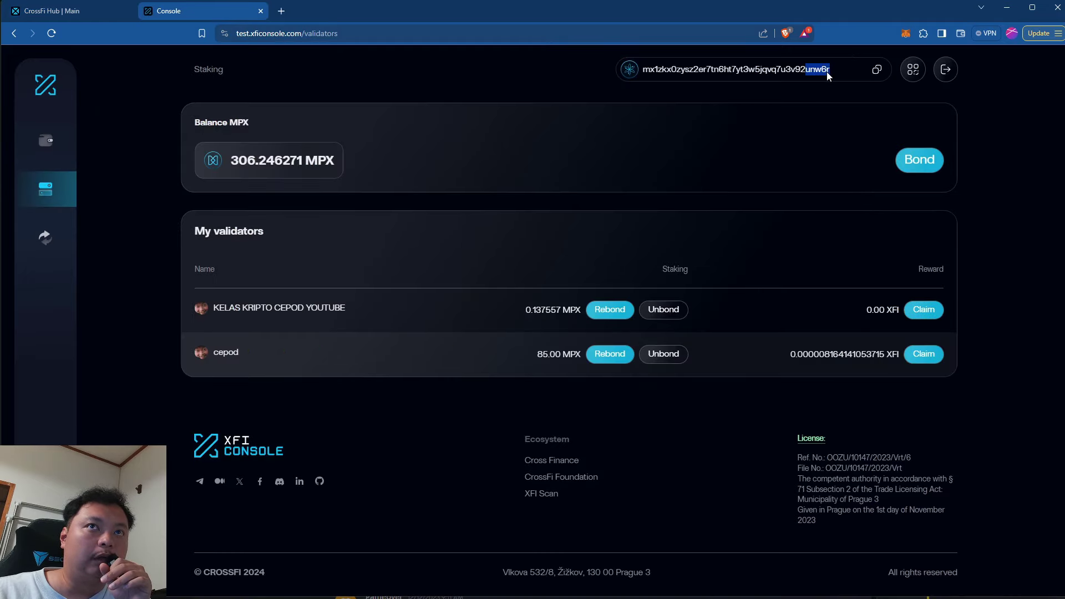
{"action": "left_click", "coordinate": [62, 12]}
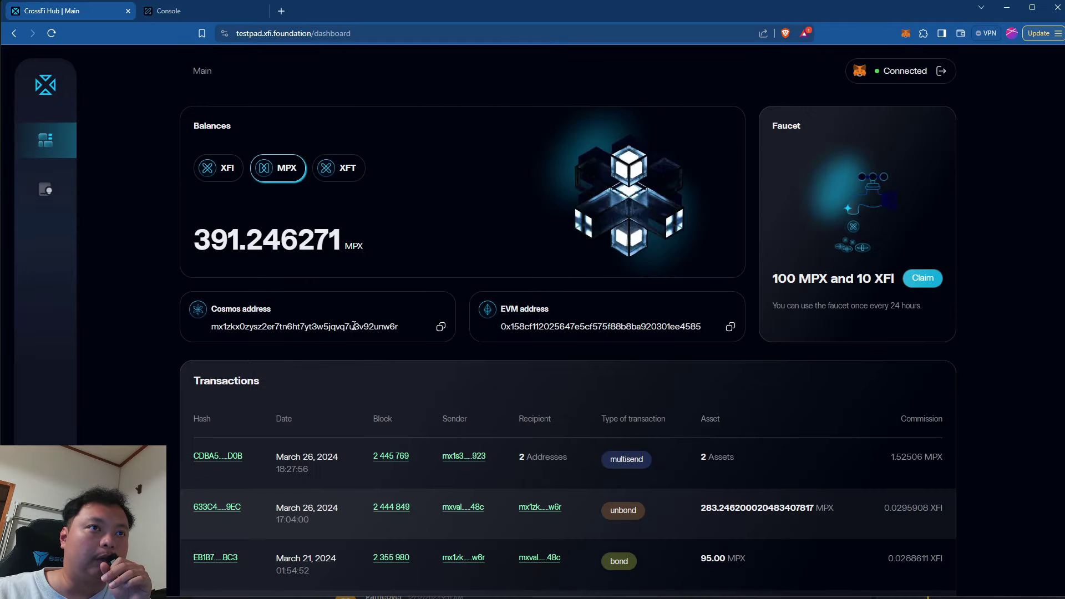
{"action": "left_click", "coordinate": [215, 10]}
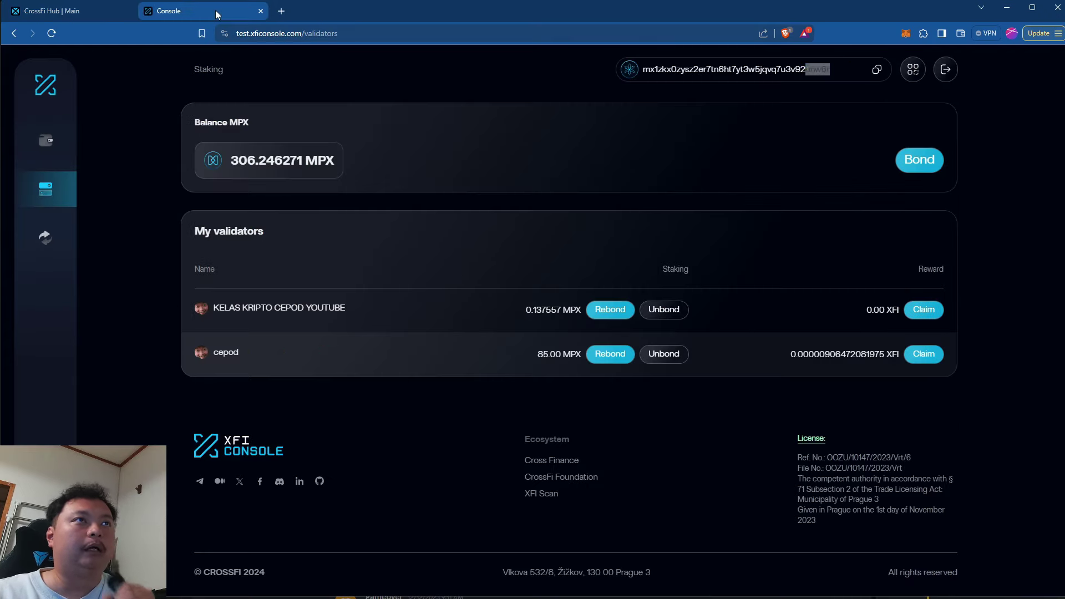
- In the Google Form, tick Record email and paste the wallet address as the MPX answer
{"action": "key", "text": "alt+Tab"}
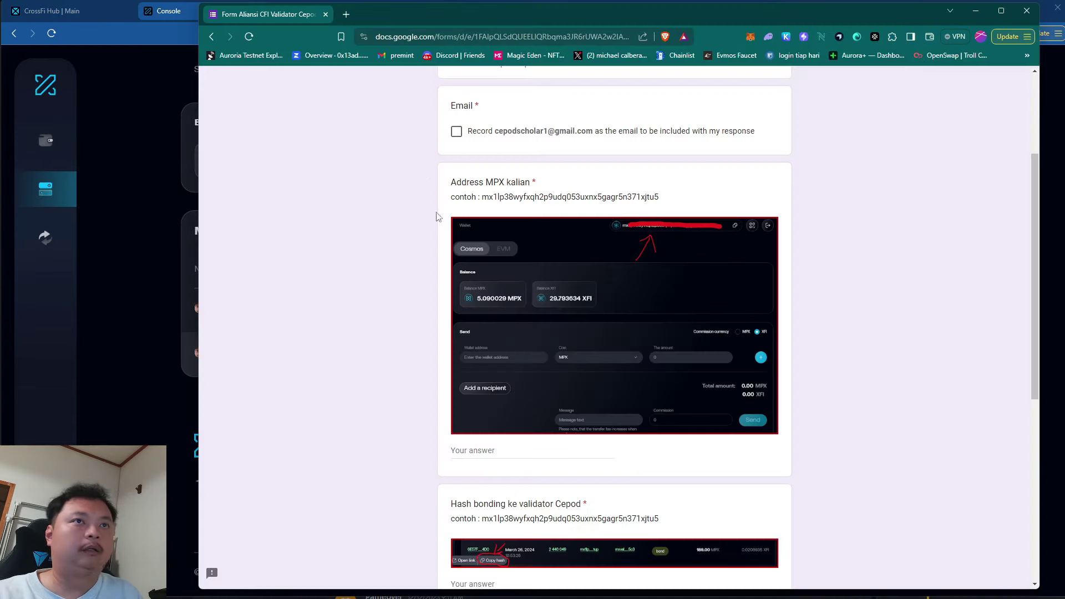
{"action": "left_click", "coordinate": [457, 131]}
{"action": "scroll", "coordinate": [472, 399], "scroll_direction": "down", "scroll_amount": 1}
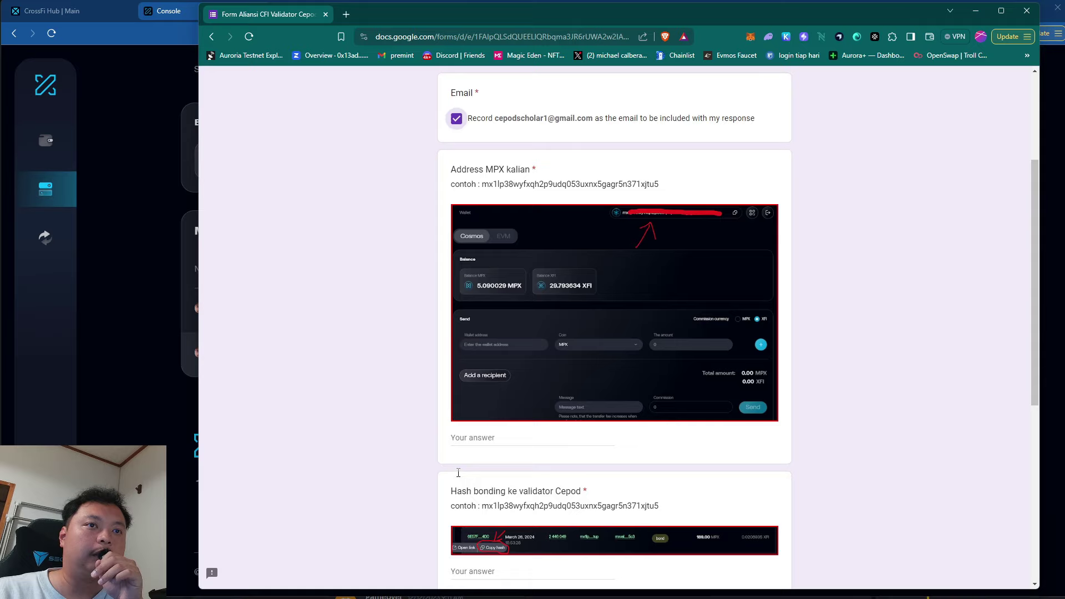
{"action": "right_click", "coordinate": [472, 400]}
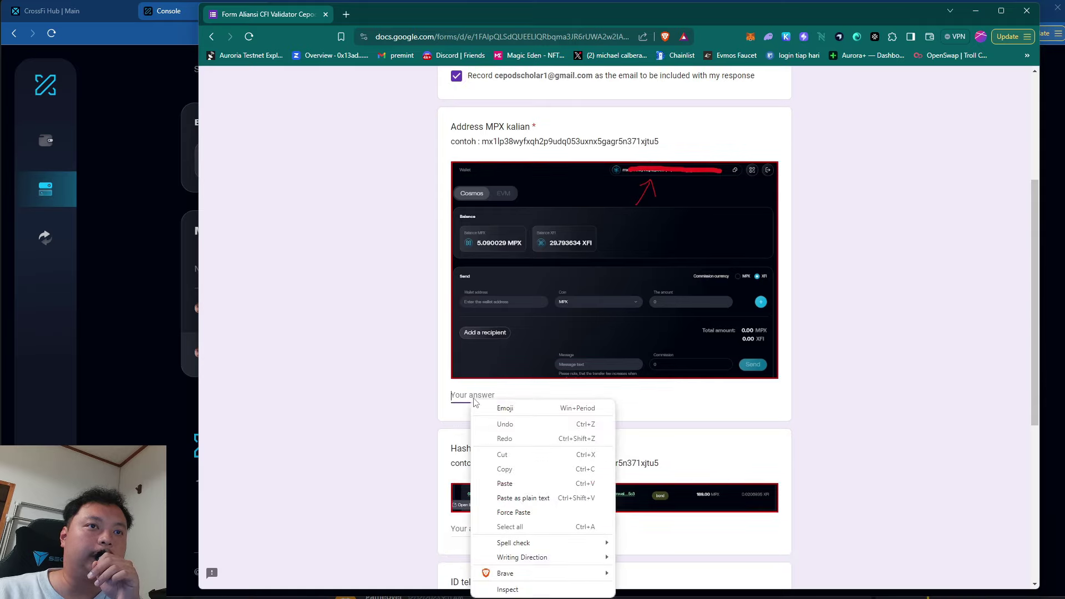
{"action": "left_click", "coordinate": [505, 483]}
{"action": "scroll", "coordinate": [499, 477], "scroll_direction": "down", "scroll_amount": 2}
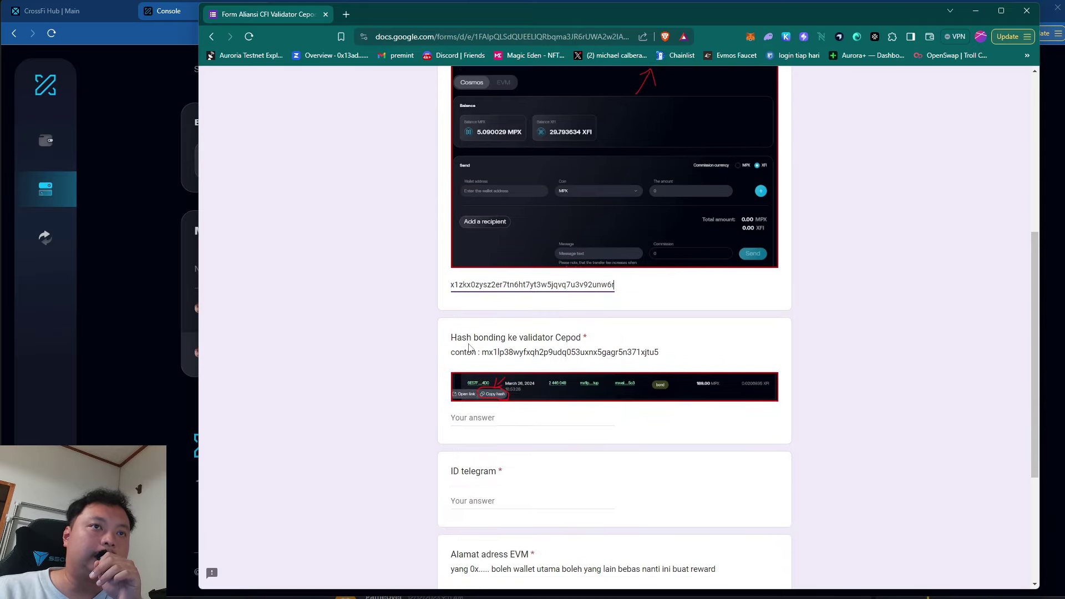
- Copy the hash of Cepod's 85.00 MPX bond from Operations history into the form's hash answer
{"action": "left_click_drag", "start_coordinate": [473, 338], "coordinate": [581, 337]}
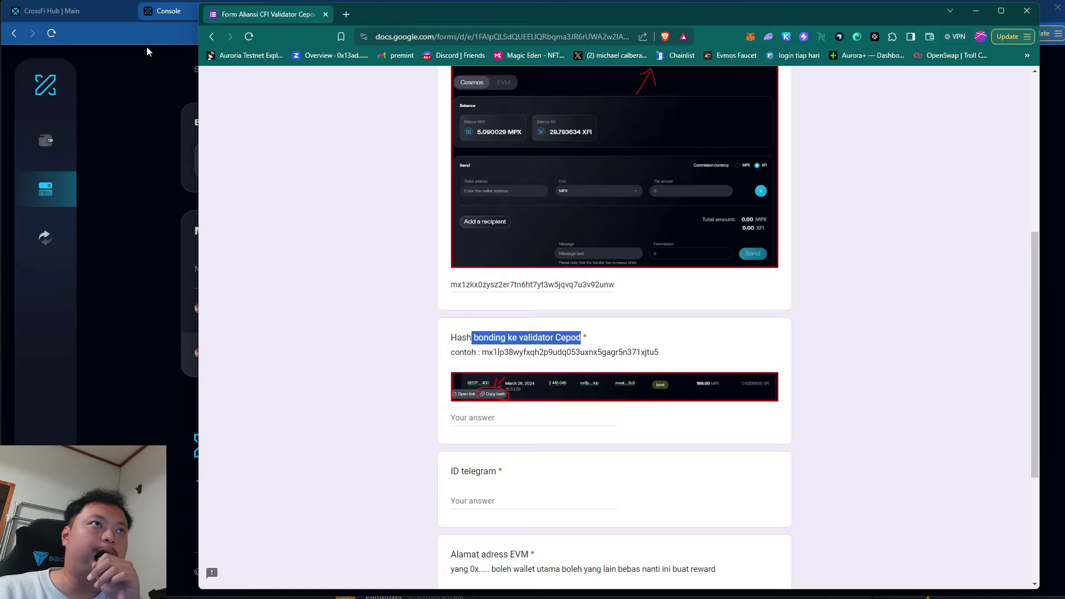
{"action": "left_click", "coordinate": [157, 11]}
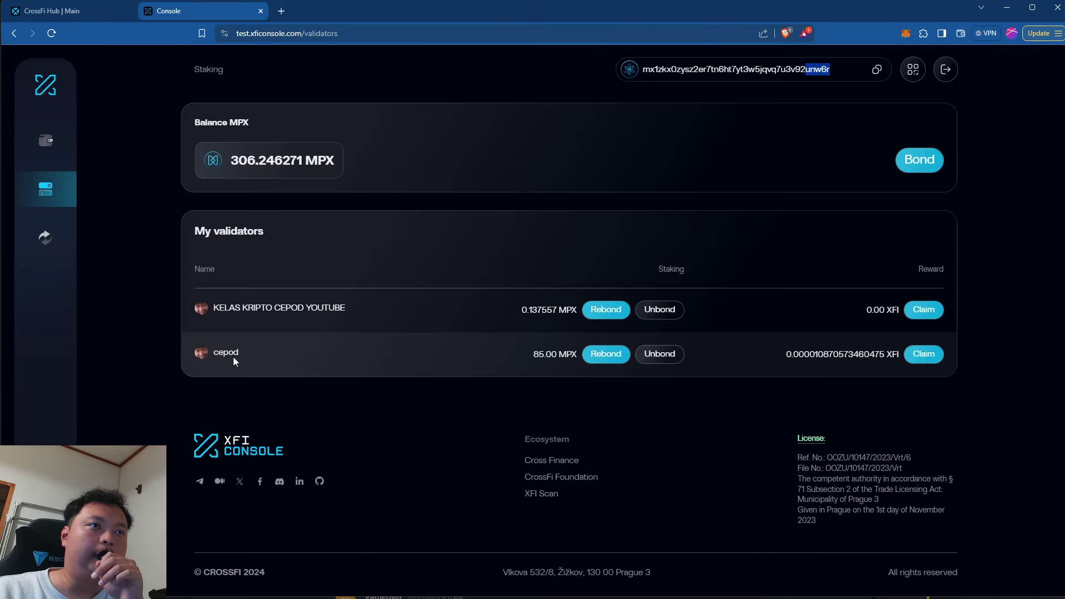
{"action": "left_click_drag", "start_coordinate": [224, 355], "coordinate": [746, 354]}
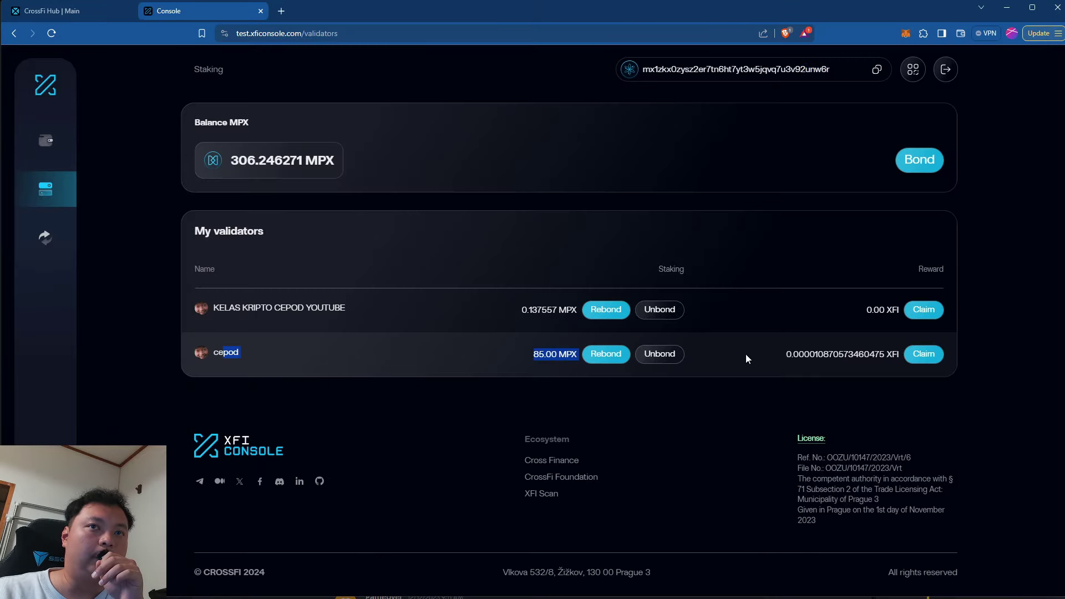
{"action": "left_click", "coordinate": [56, 239]}
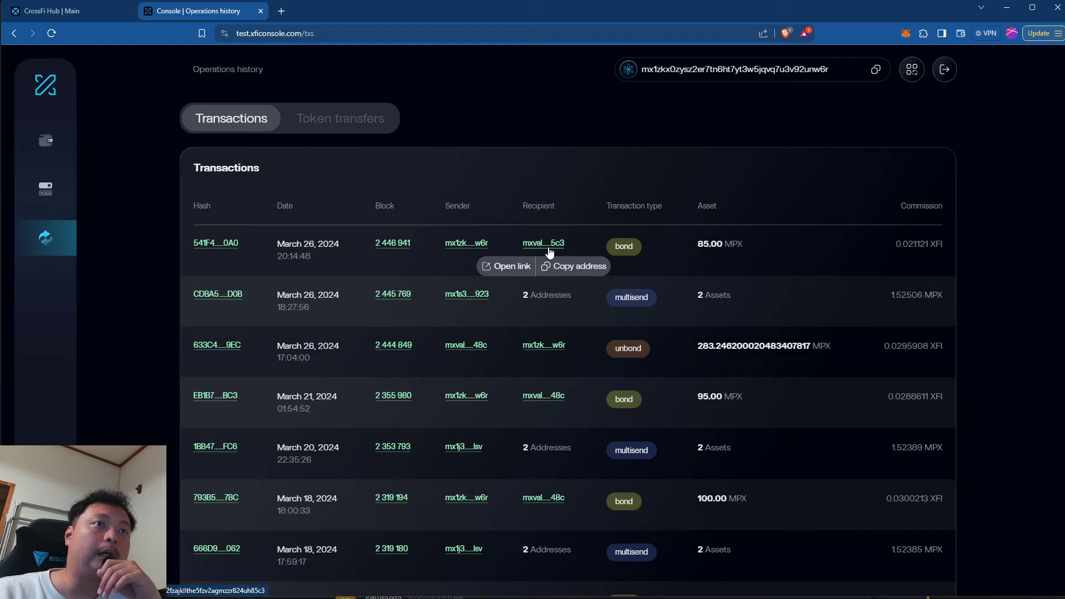
{"action": "mouse_move", "coordinate": [230, 246]}
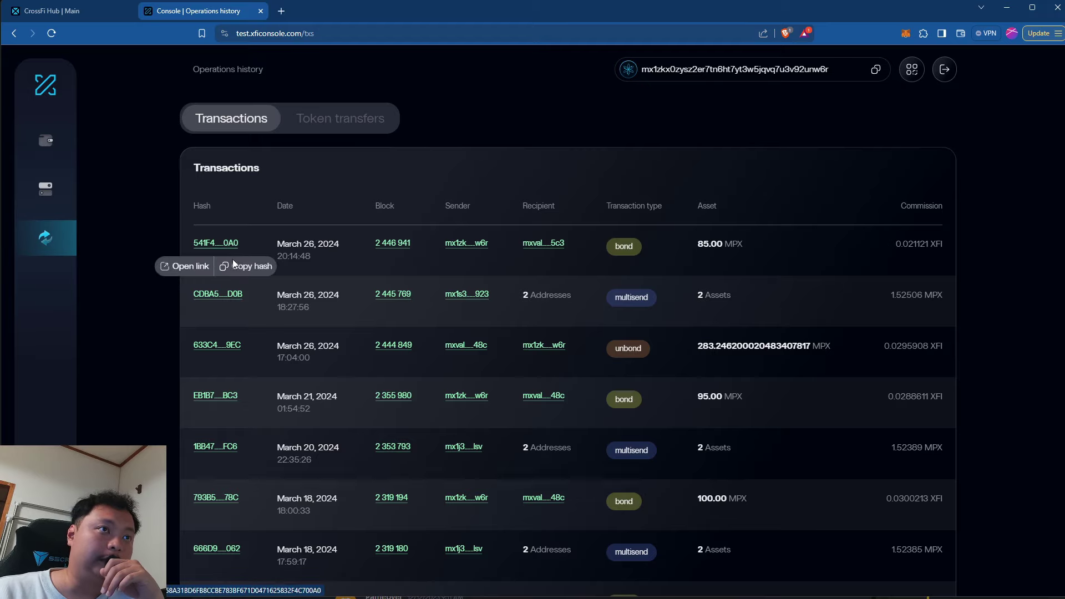
{"action": "left_click", "coordinate": [238, 268]}
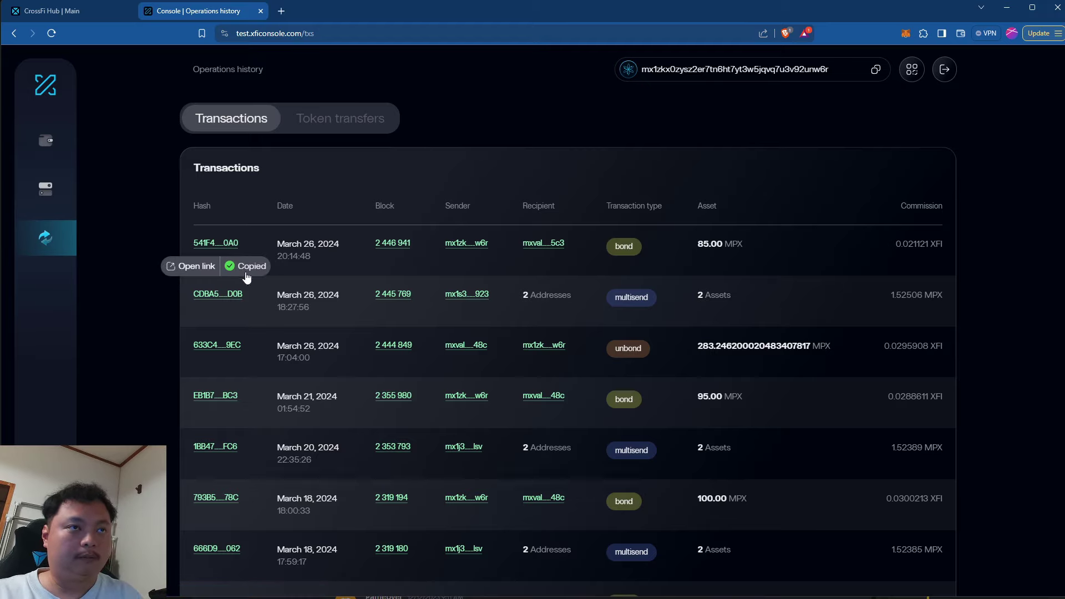
{"action": "key", "text": "alt+Tab"}
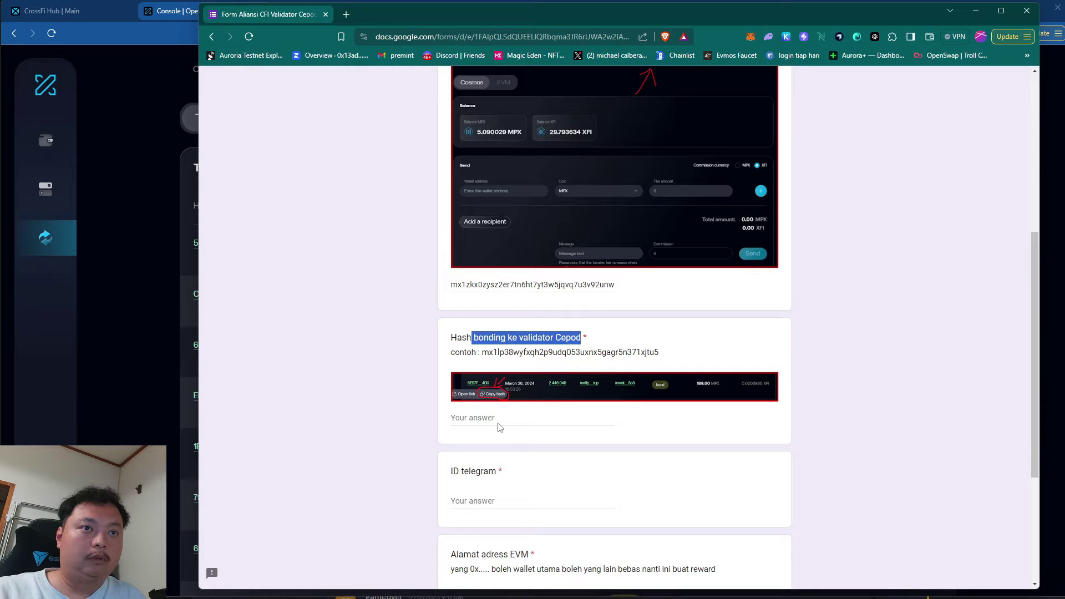
{"action": "left_click", "coordinate": [499, 419]}
{"action": "key", "text": "ctrl+v"}
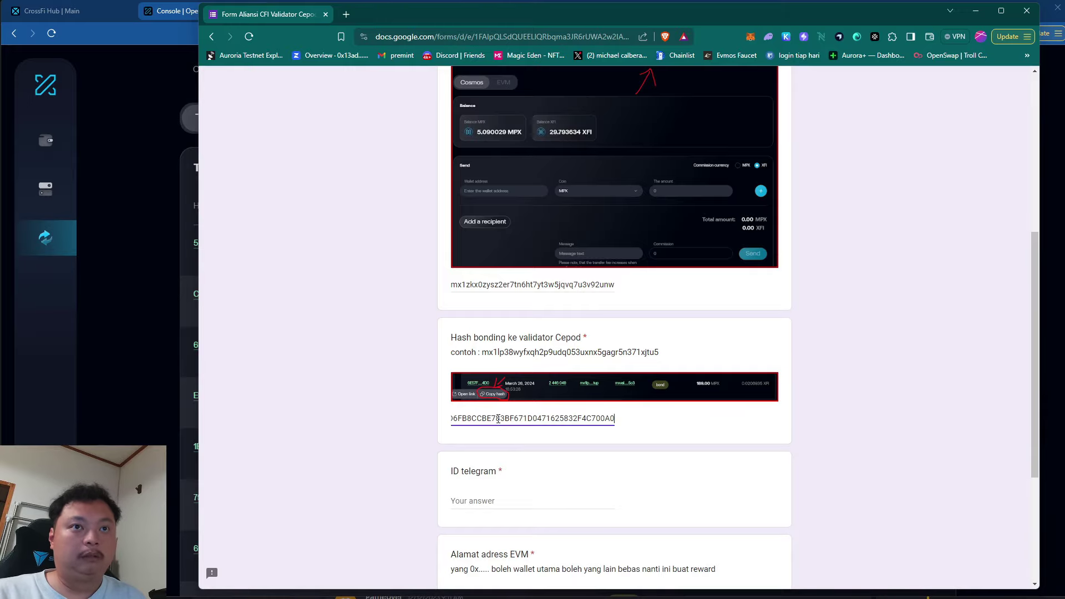
{"action": "left_click", "coordinate": [146, 15]}
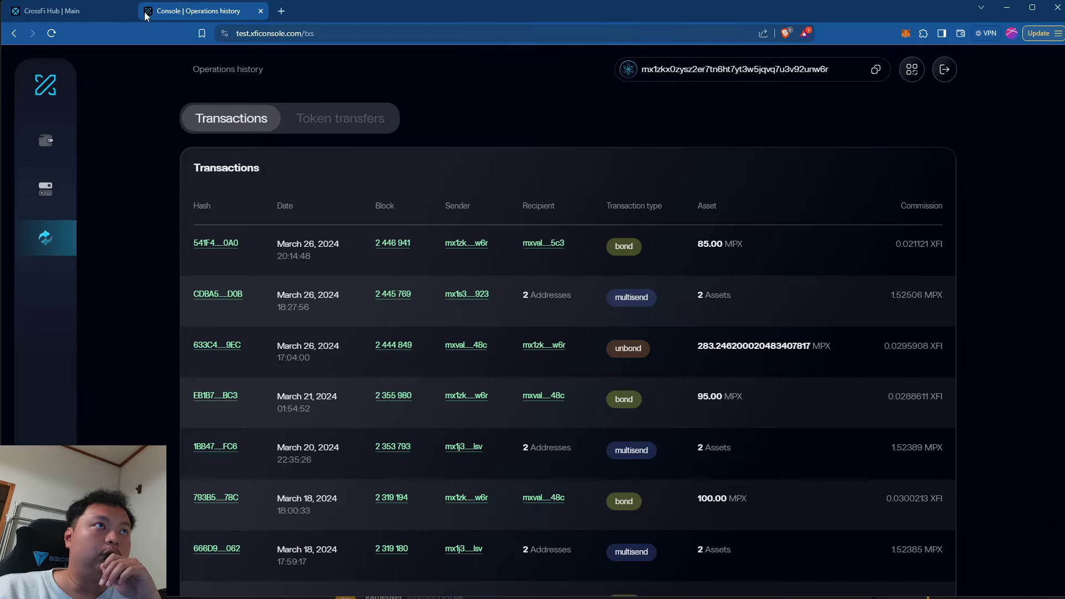
{"action": "left_click", "coordinate": [79, 11]}
- Verify the Bond card on the Earn XFT page using the pasted 85.00 MPX bond hash
{"action": "left_click", "coordinate": [45, 199]}
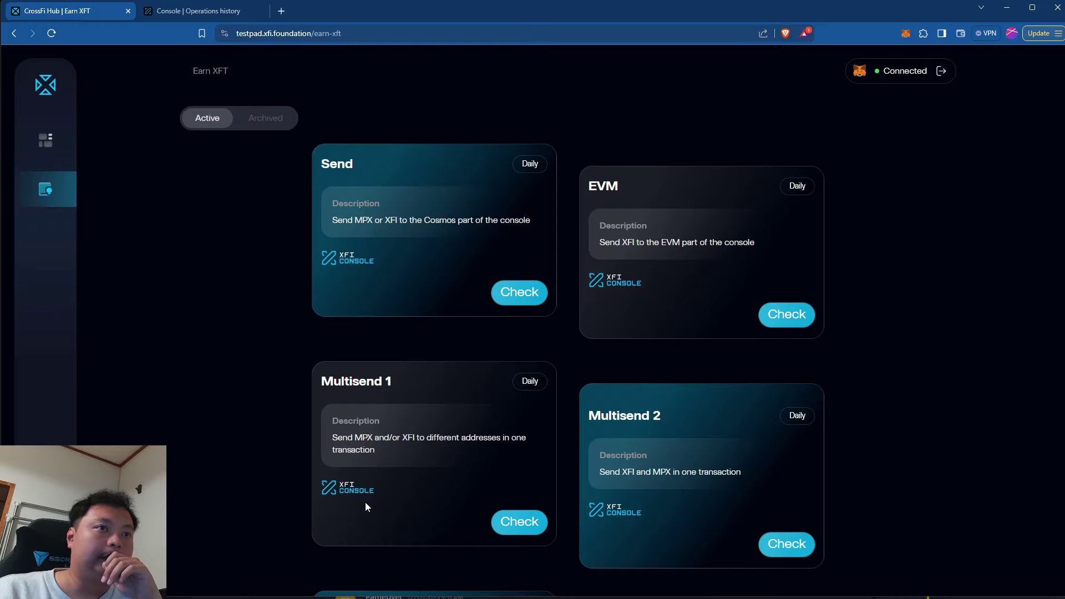
{"action": "scroll", "coordinate": [368, 501], "scroll_direction": "down", "scroll_amount": 8}
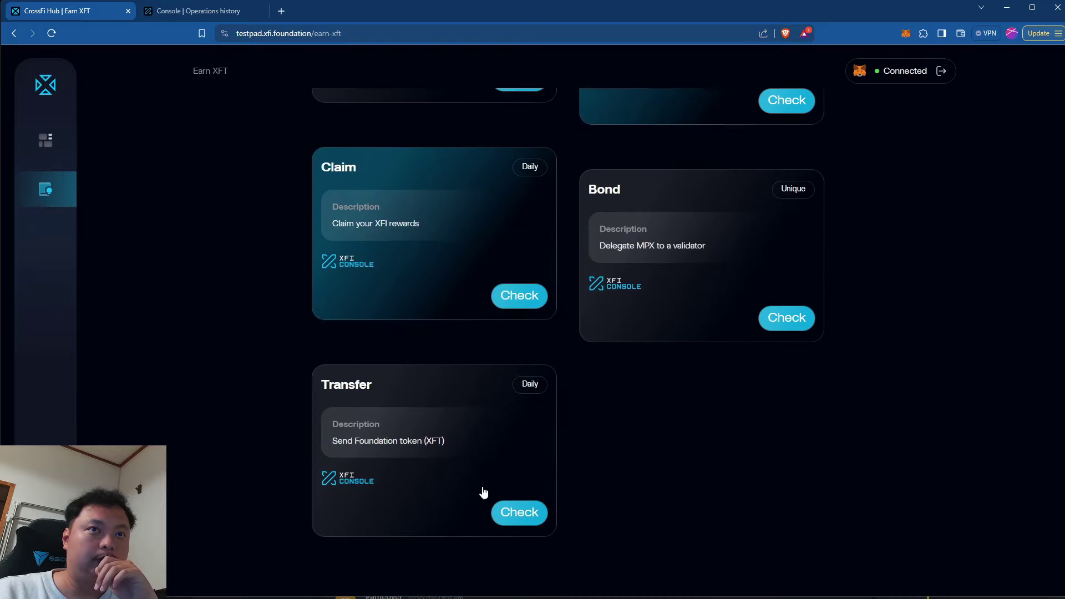
{"action": "left_click", "coordinate": [775, 321]}
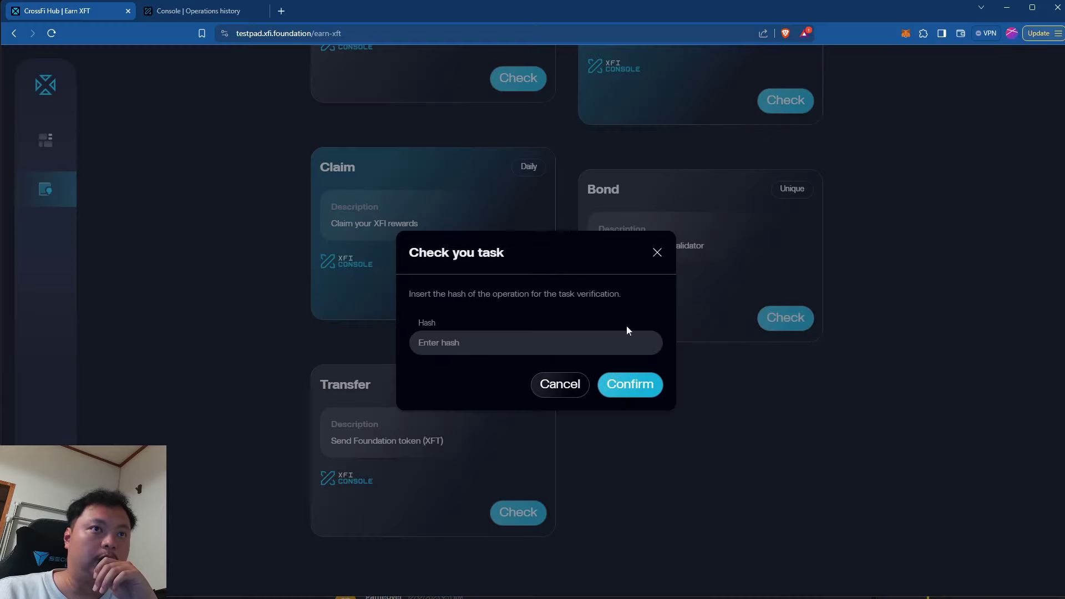
{"action": "left_click", "coordinate": [519, 345]}
{"action": "key", "text": "ctrl+v"}
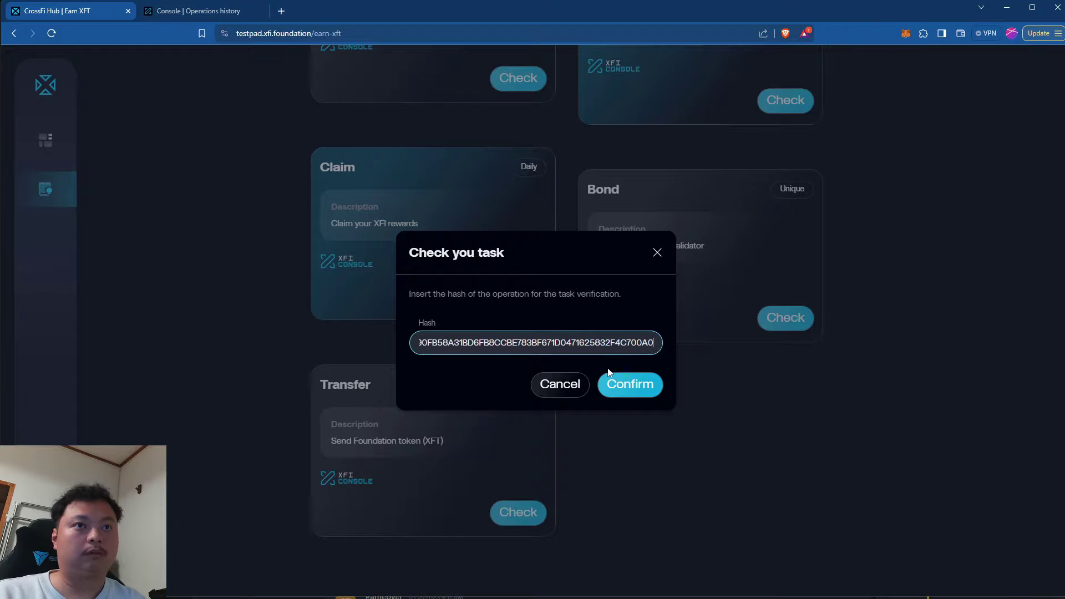
{"action": "left_click", "coordinate": [630, 386]}
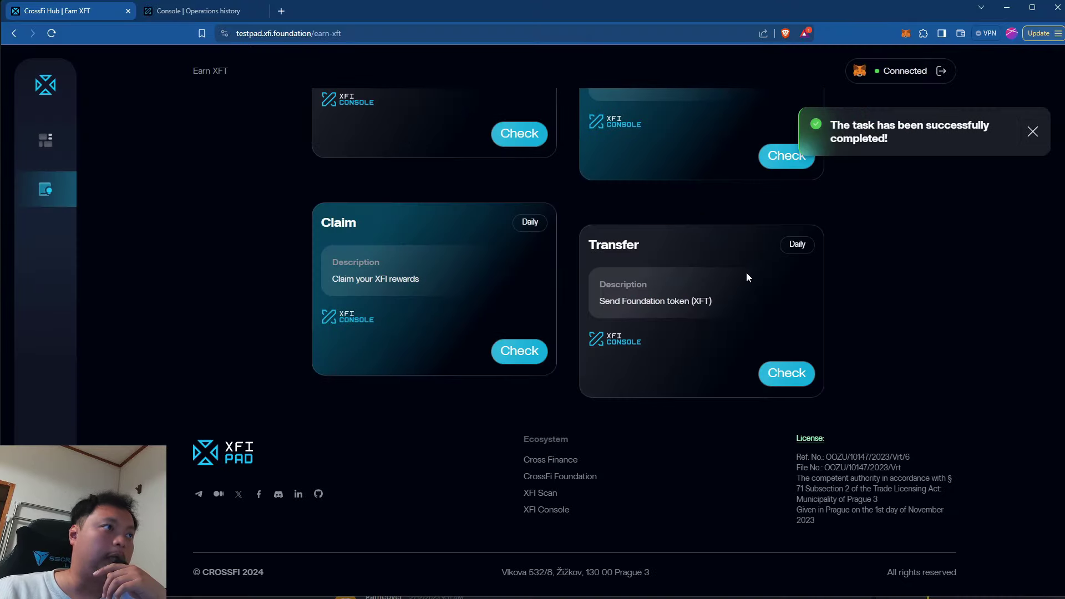
{"action": "scroll", "coordinate": [318, 256], "scroll_direction": "up", "scroll_amount": 4}
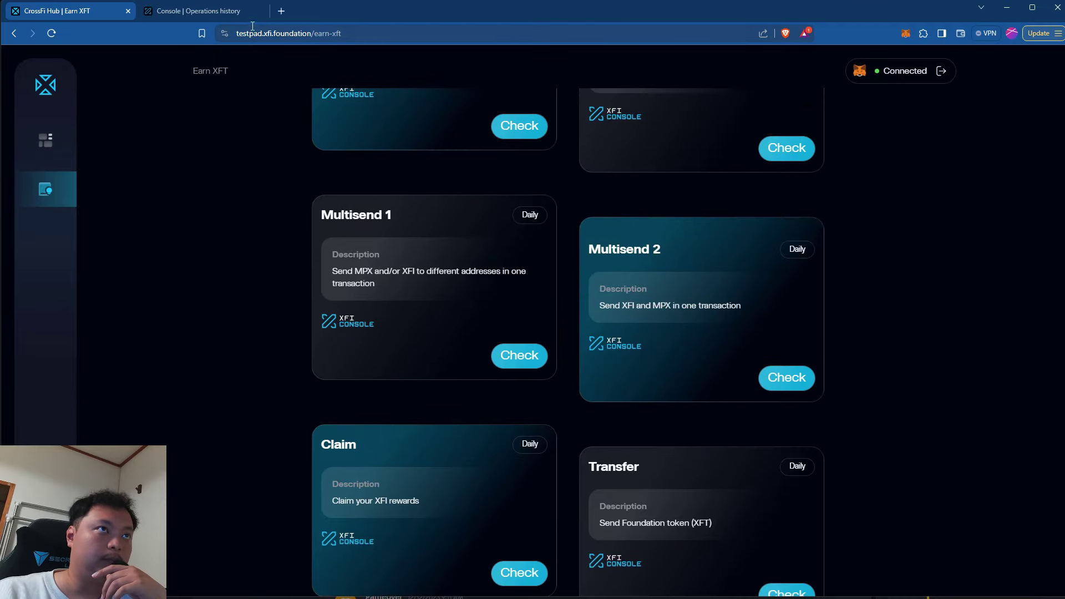
{"action": "left_click", "coordinate": [222, 10]}
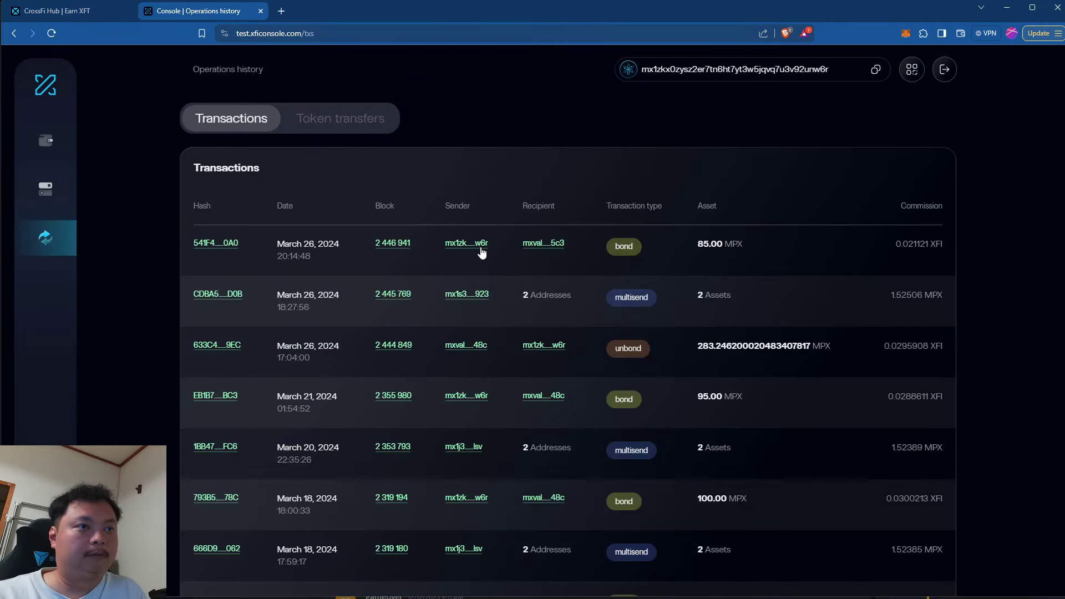
- Look over the form's ID telegram and EVM address answers, then open the Console wallet page
{"action": "key", "text": "alt+Tab"}
{"action": "scroll", "coordinate": [488, 344], "scroll_direction": "down", "scroll_amount": 3}
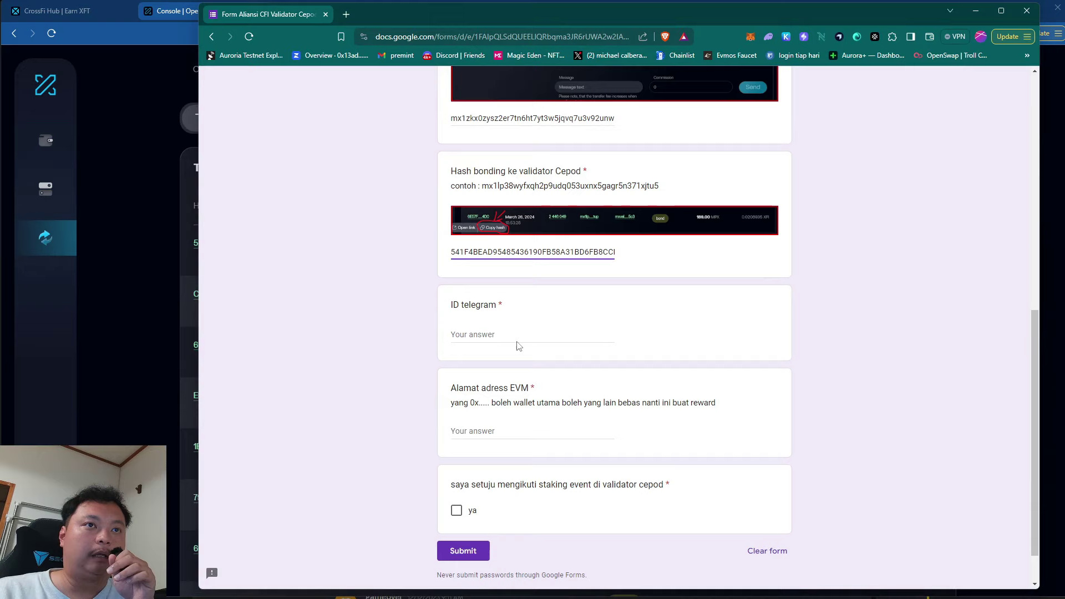
{"action": "left_click", "coordinate": [513, 335]}
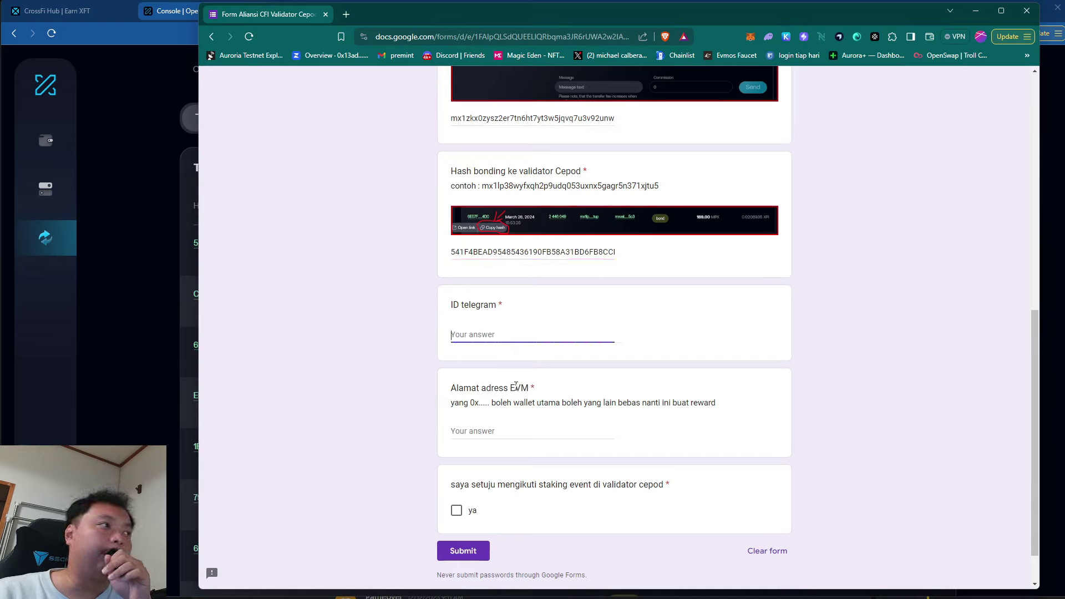
{"action": "left_click", "coordinate": [516, 433]}
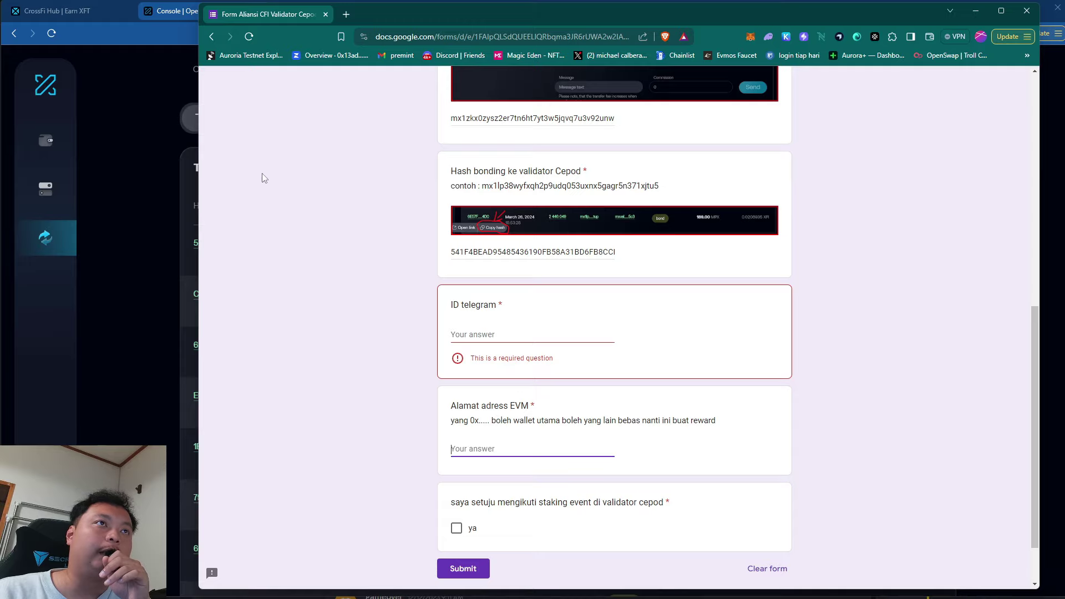
{"action": "left_click", "coordinate": [190, 125]}
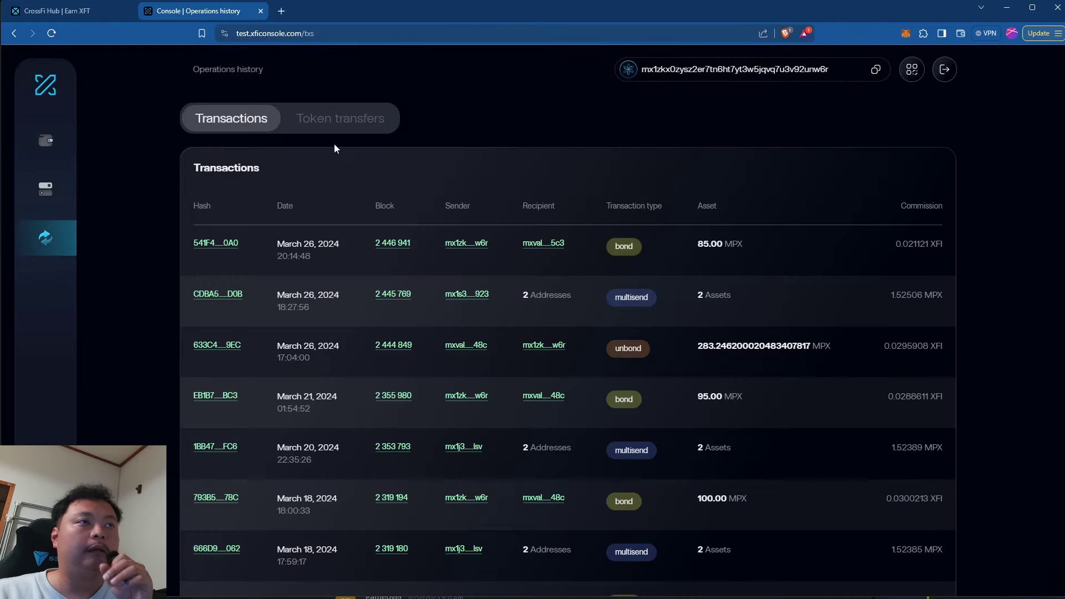
{"action": "left_click", "coordinate": [46, 140]}
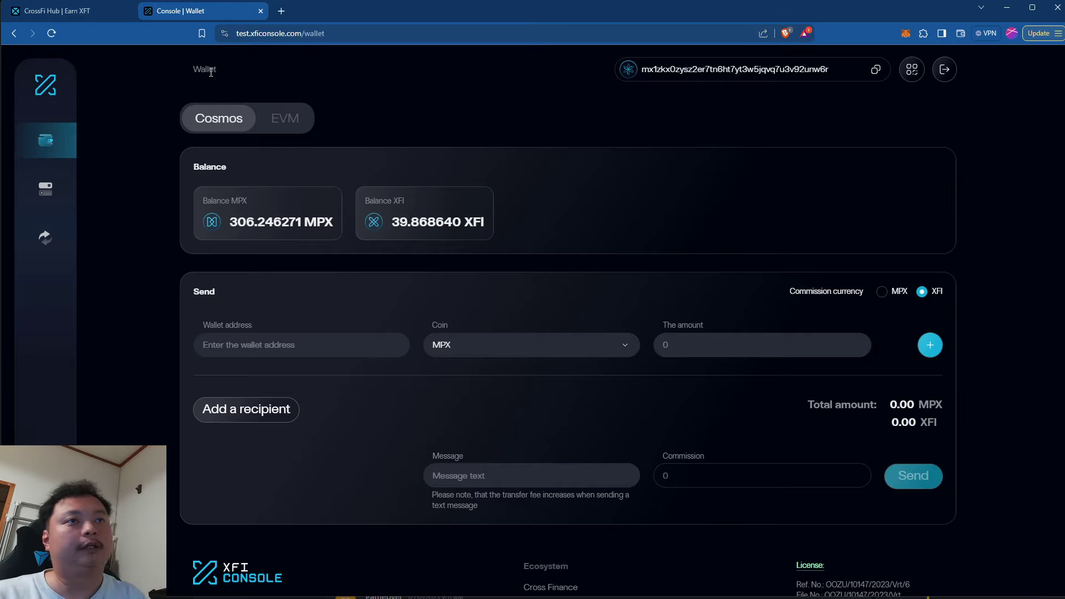
- Tick 'ya' in the form to agree to join the Cepod staking event
{"action": "key", "text": "alt+Tab"}
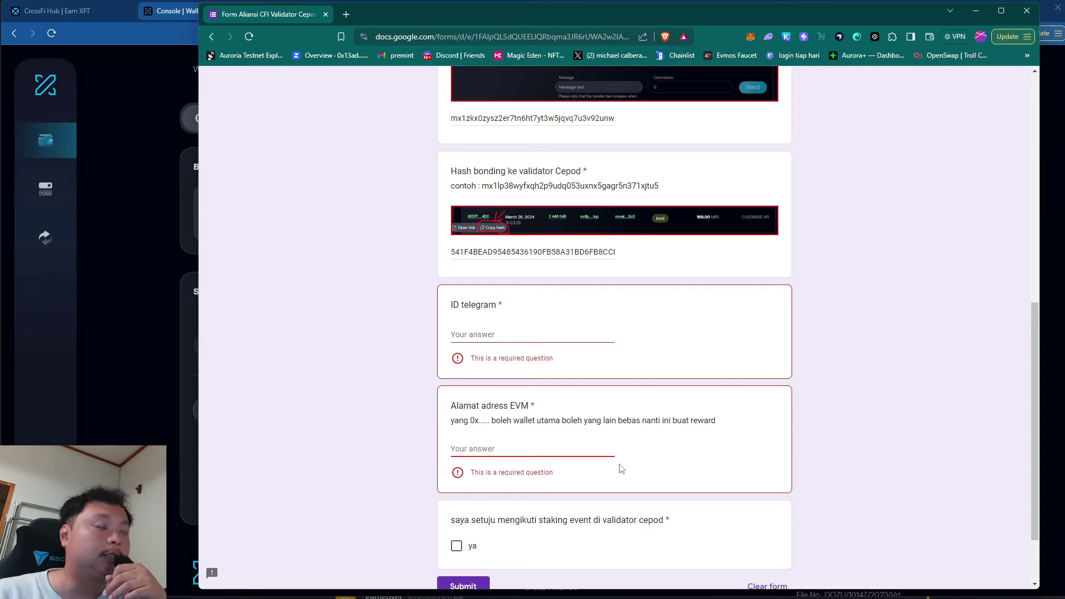
{"action": "left_click", "coordinate": [471, 548]}
{"action": "scroll", "coordinate": [482, 552], "scroll_direction": "down", "scroll_amount": 2}
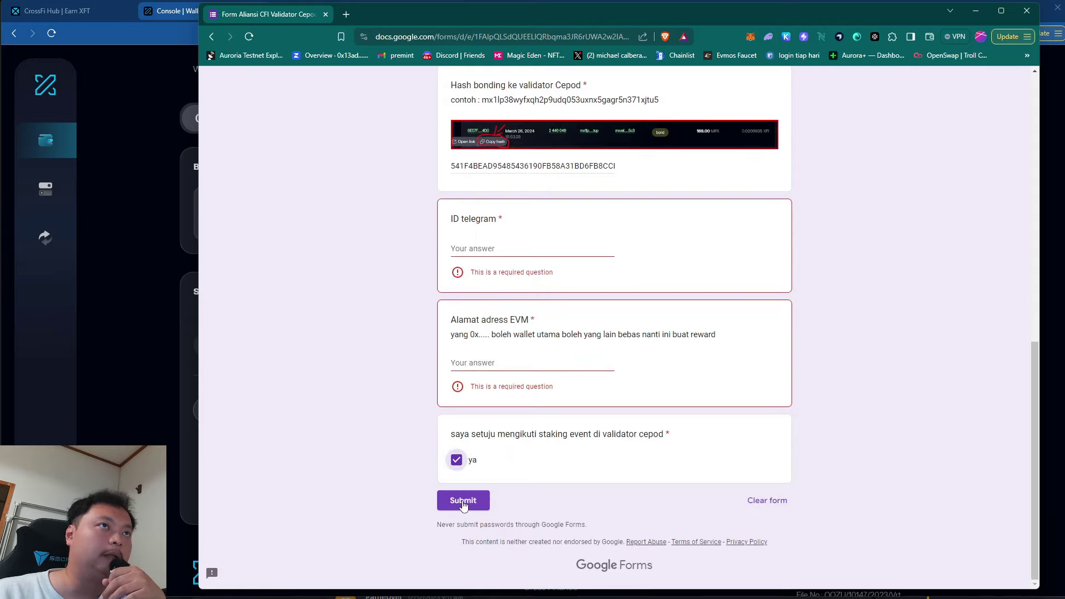
{"action": "key", "text": "alt+Tab"}
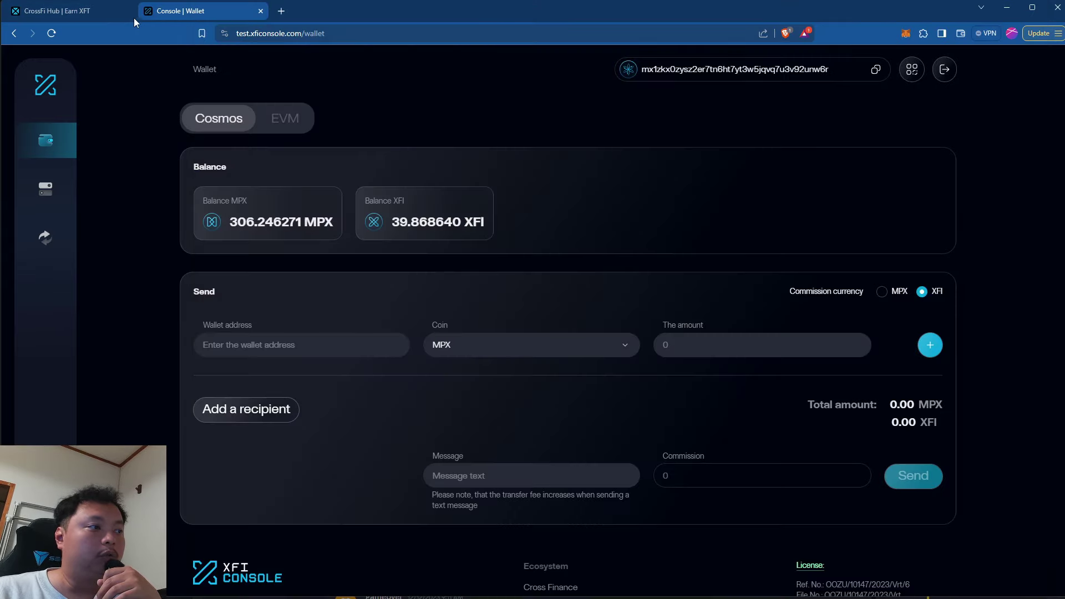
- Review the Send, EVM, Multisend 1 and Claim task cards on CrossFi Hub's Earn XFT page
{"action": "left_click", "coordinate": [95, 14]}
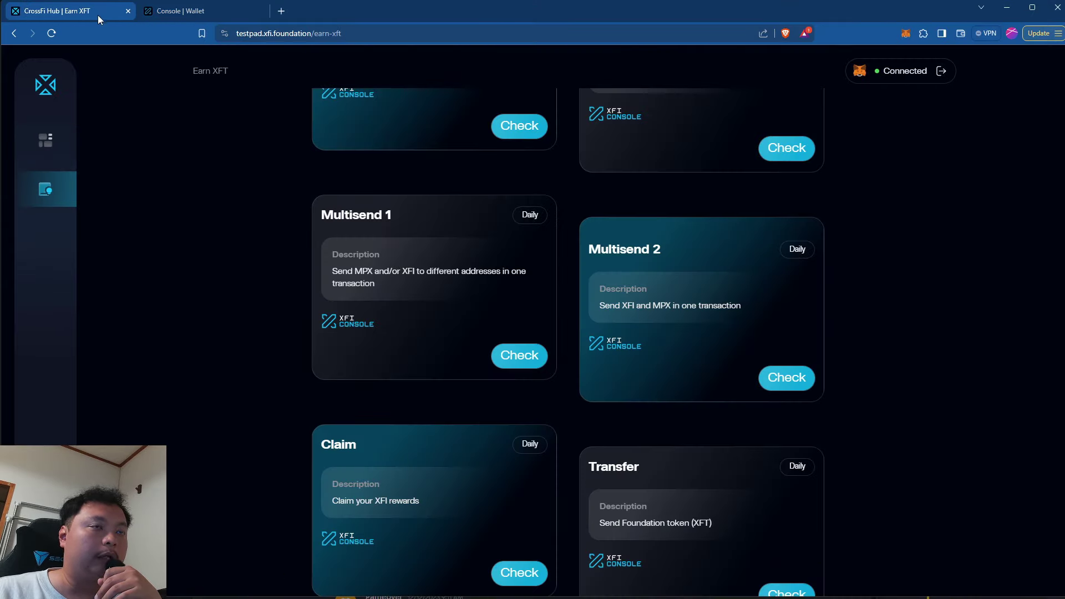
{"action": "scroll", "coordinate": [287, 330], "scroll_direction": "up", "scroll_amount": 3}
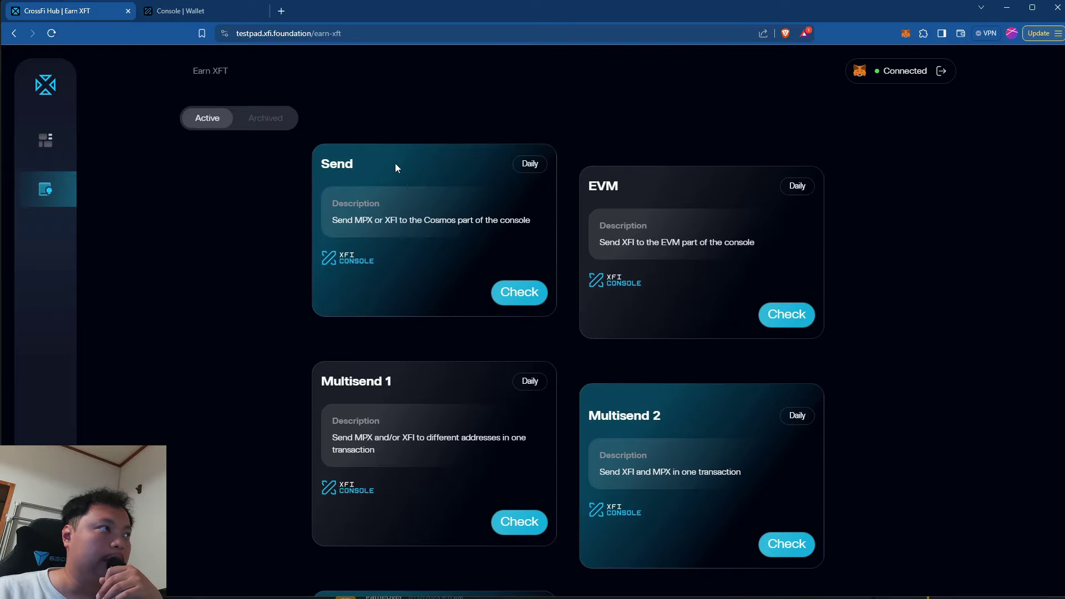
{"action": "left_click_drag", "start_coordinate": [341, 161], "coordinate": [672, 451]}
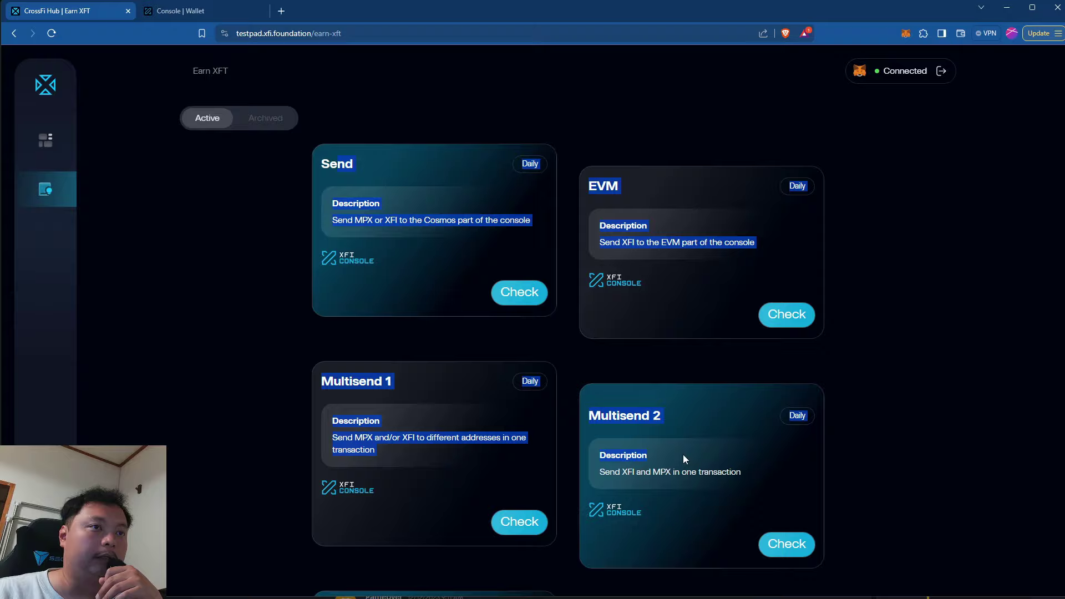
{"action": "scroll", "coordinate": [688, 444], "scroll_direction": "down", "scroll_amount": 5}
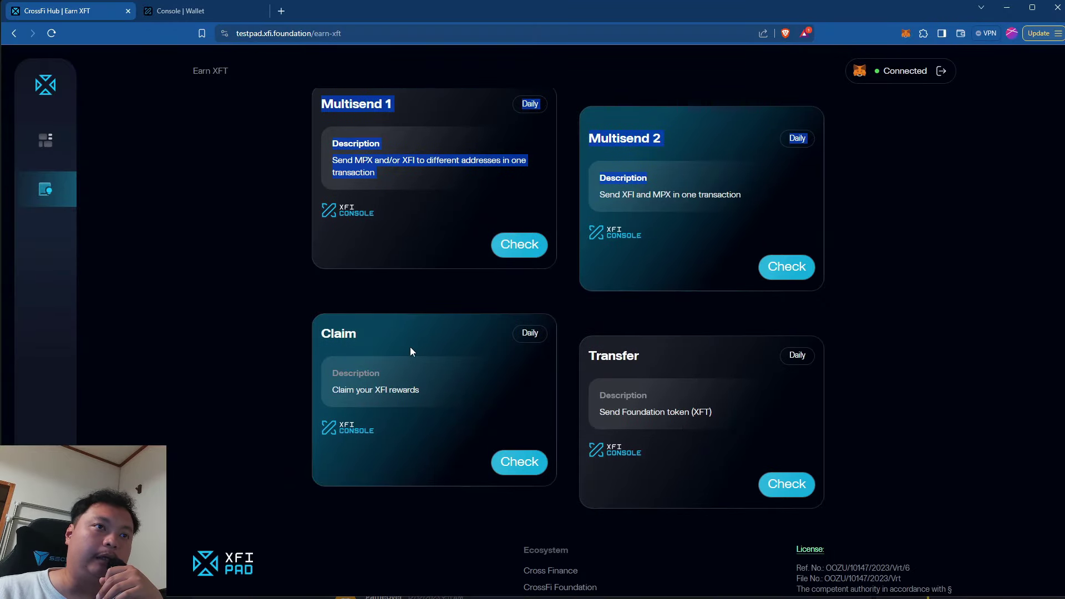
{"action": "left_click_drag", "start_coordinate": [339, 335], "coordinate": [678, 360]}
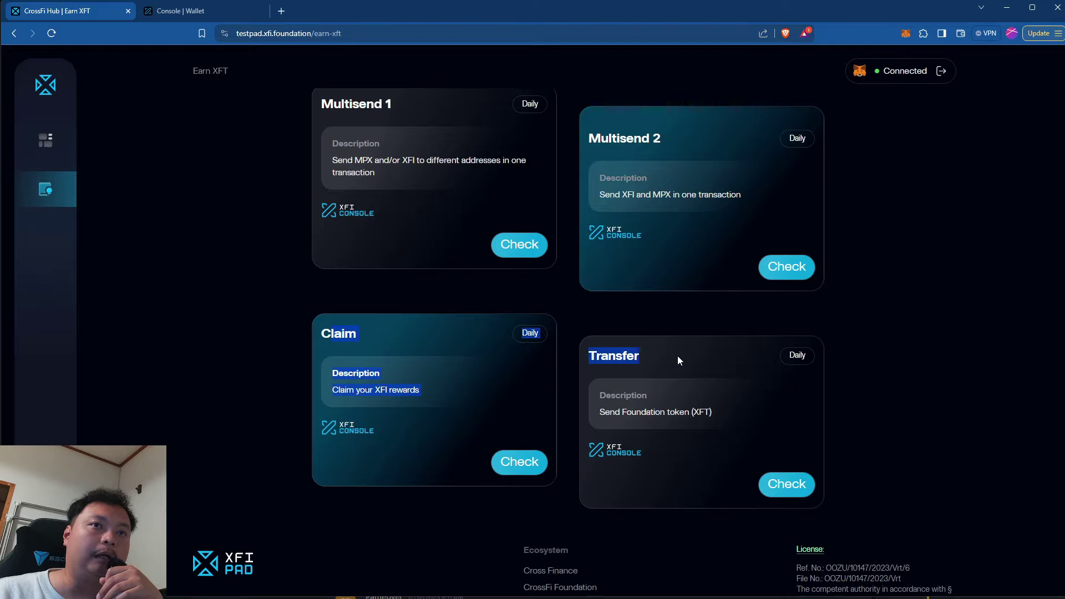
- Copy the multisend transaction's hash from the Main dashboard and return to the Earn XFT tasks
{"action": "left_click", "coordinate": [50, 144]}
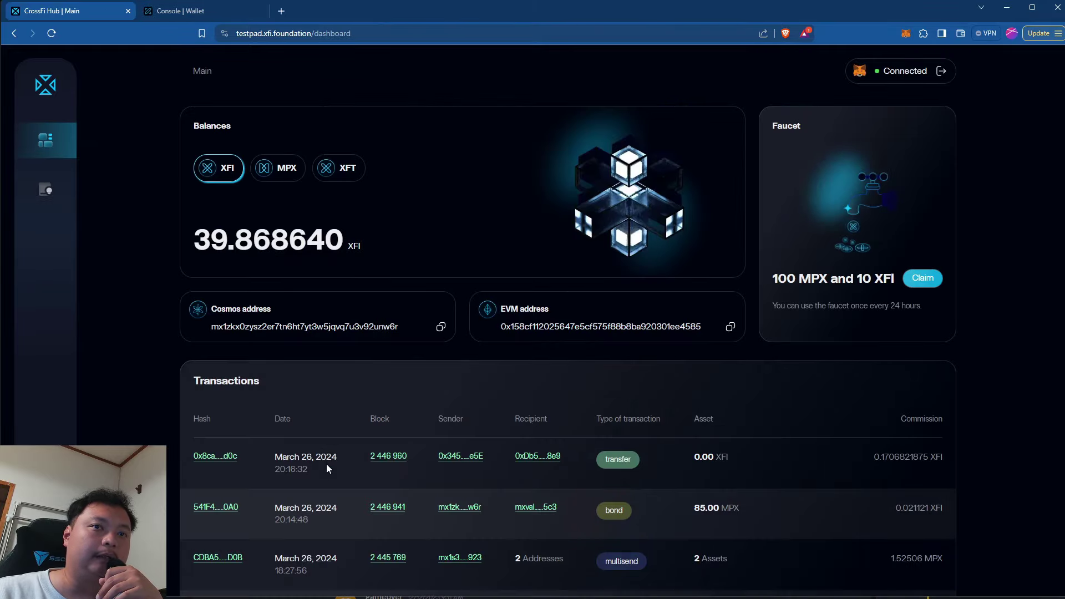
{"action": "scroll", "coordinate": [308, 464], "scroll_direction": "down", "scroll_amount": 3}
{"action": "mouse_move", "coordinate": [236, 395]}
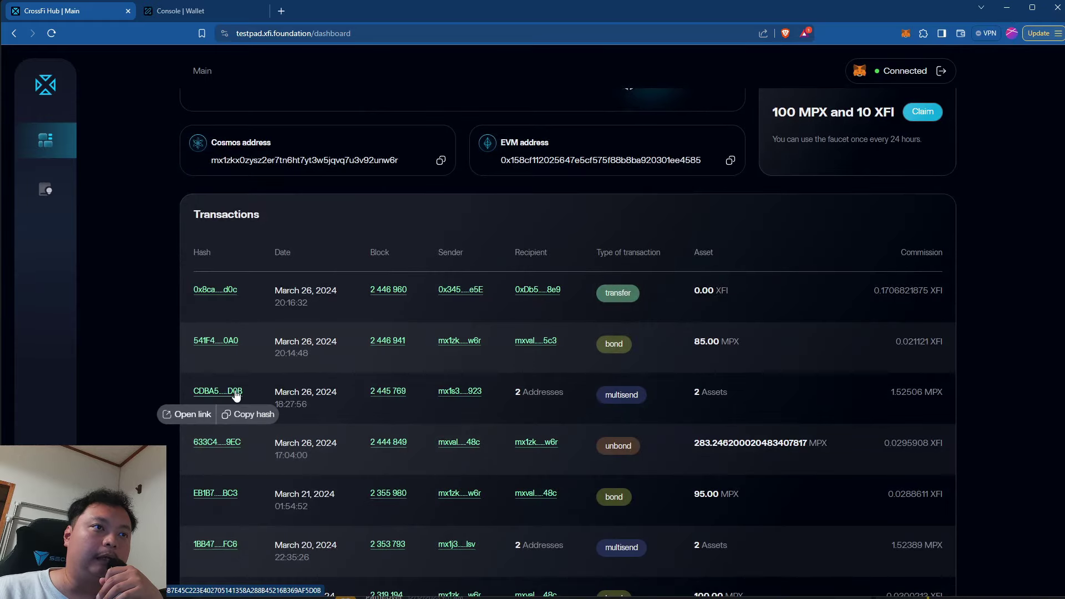
{"action": "left_click", "coordinate": [248, 418]}
{"action": "left_click", "coordinate": [45, 189]}
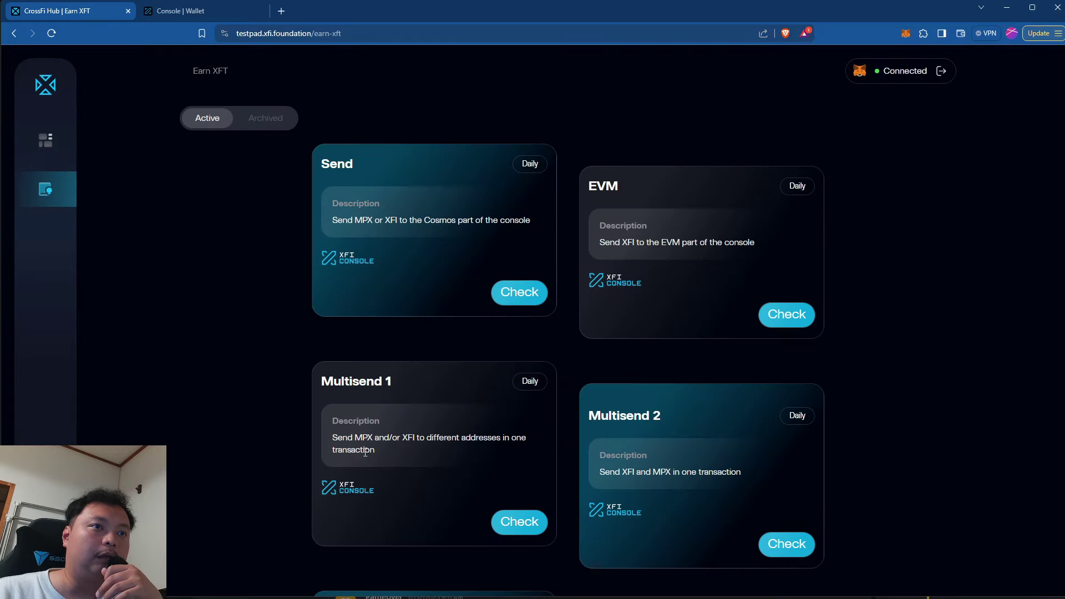
{"action": "left_click", "coordinate": [497, 525]}
{"action": "left_click", "coordinate": [431, 510]}
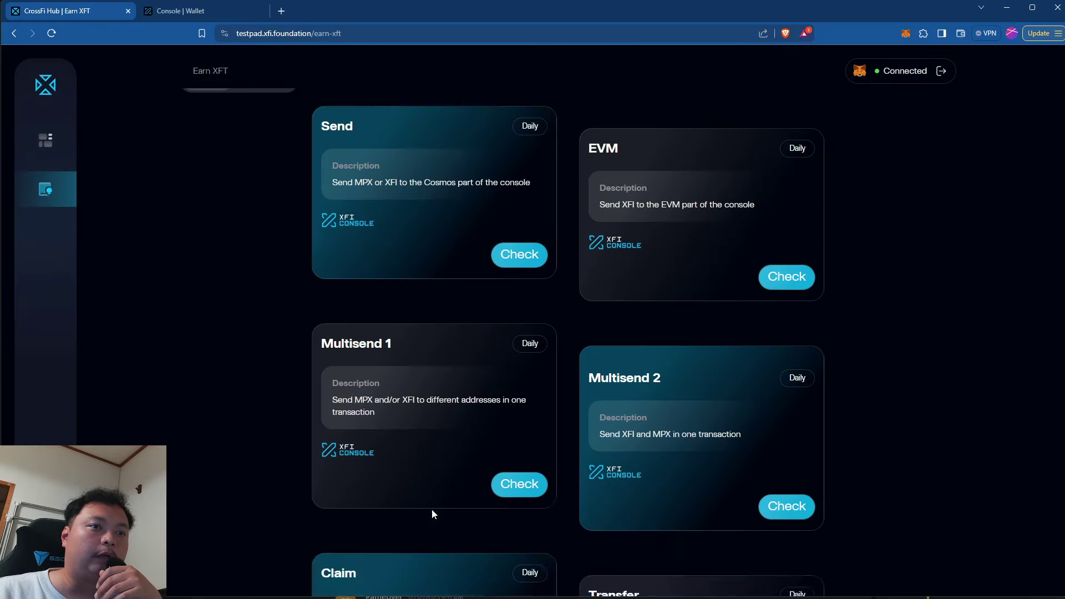
{"action": "scroll", "coordinate": [432, 508], "scroll_direction": "down", "scroll_amount": 6}
- Submit the copied multisend hash for the Claim task check
{"action": "left_click", "coordinate": [513, 357]}
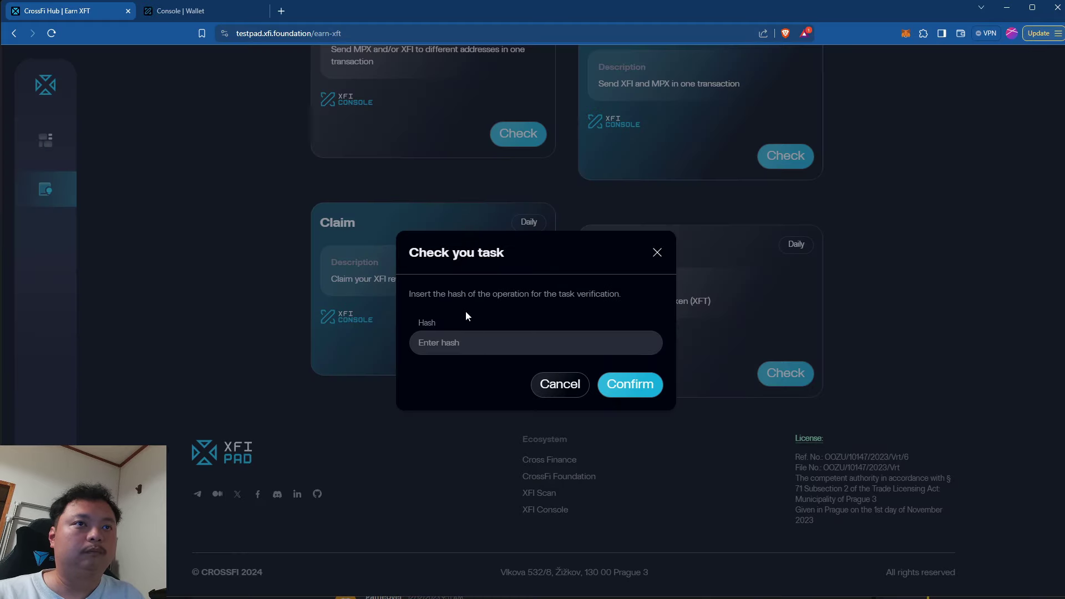
{"action": "left_click", "coordinate": [471, 338]}
{"action": "key", "text": "ctrl+v"}
{"action": "left_click", "coordinate": [630, 385]}
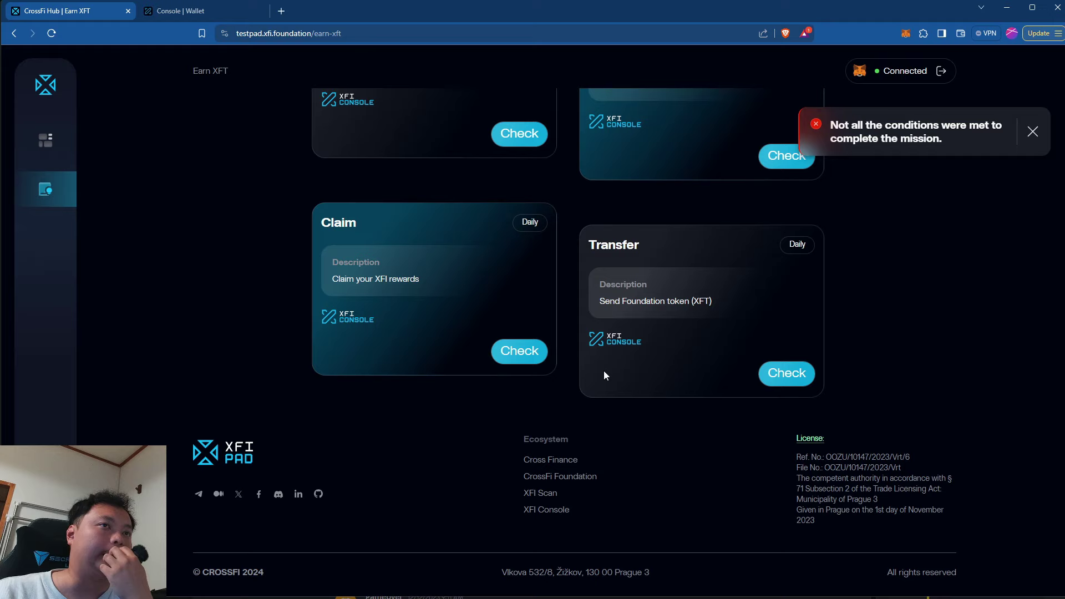
- Review the Claim, Transfer, Send, EVM and Multisend 1 task texts, then return to the Console wallet
{"action": "left_click_drag", "start_coordinate": [336, 223], "coordinate": [637, 285]}
{"action": "left_click", "coordinate": [552, 248]}
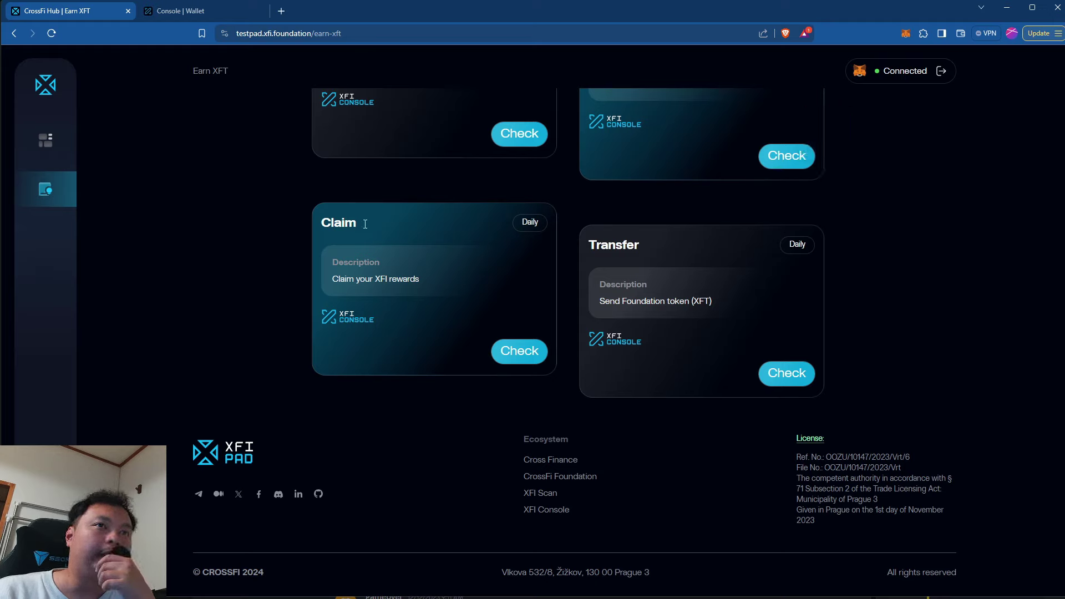
{"action": "left_click_drag", "start_coordinate": [594, 245], "coordinate": [640, 245]}
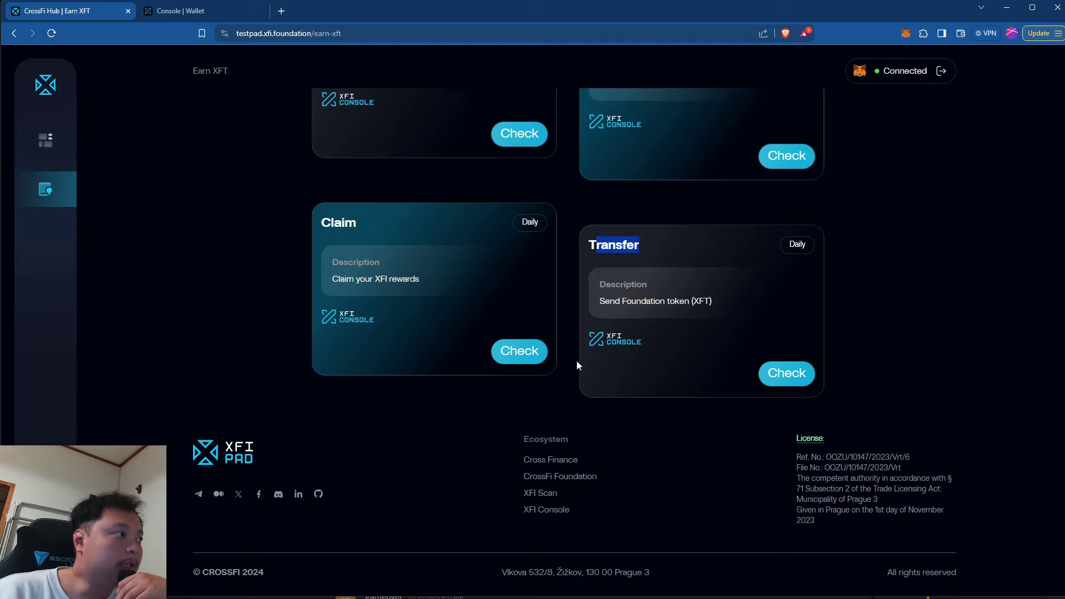
{"action": "scroll", "coordinate": [584, 349], "scroll_direction": "up", "scroll_amount": 7}
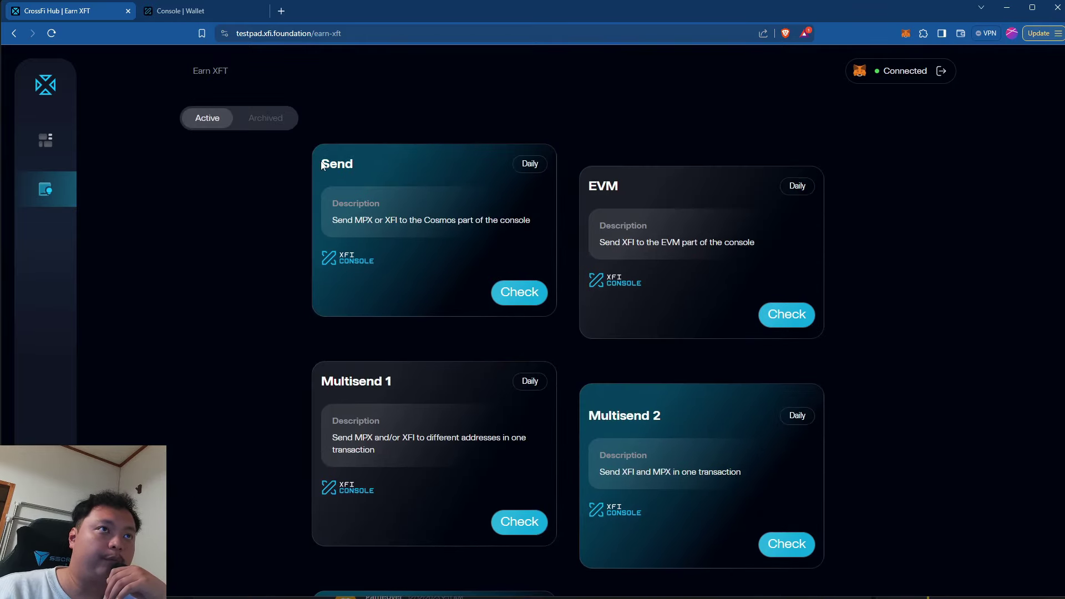
{"action": "left_click_drag", "start_coordinate": [335, 161], "coordinate": [649, 401]}
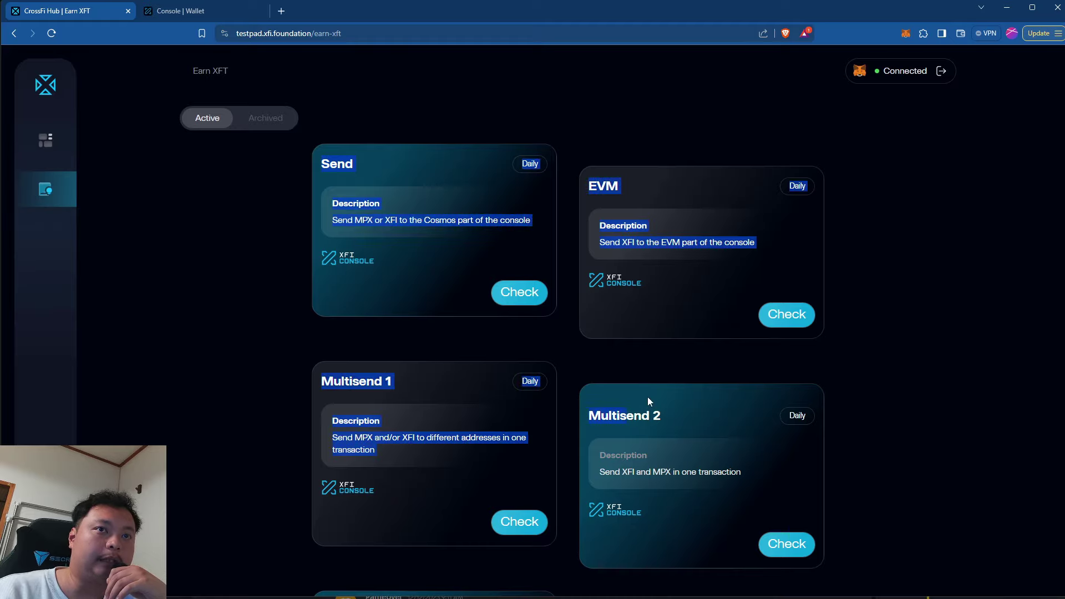
{"action": "left_click", "coordinate": [430, 268]}
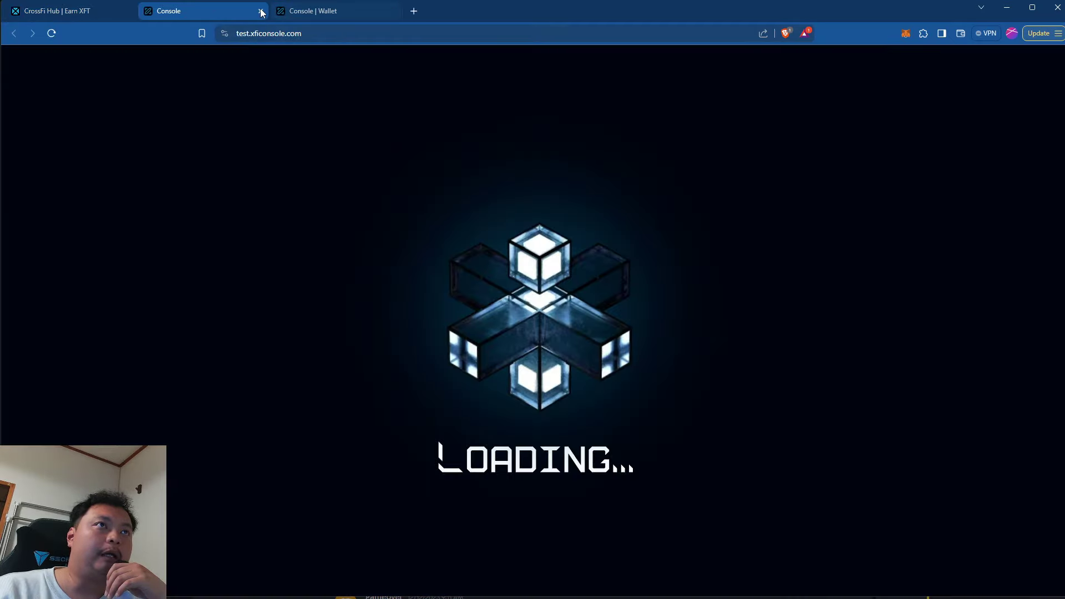
{"action": "left_click", "coordinate": [260, 12]}
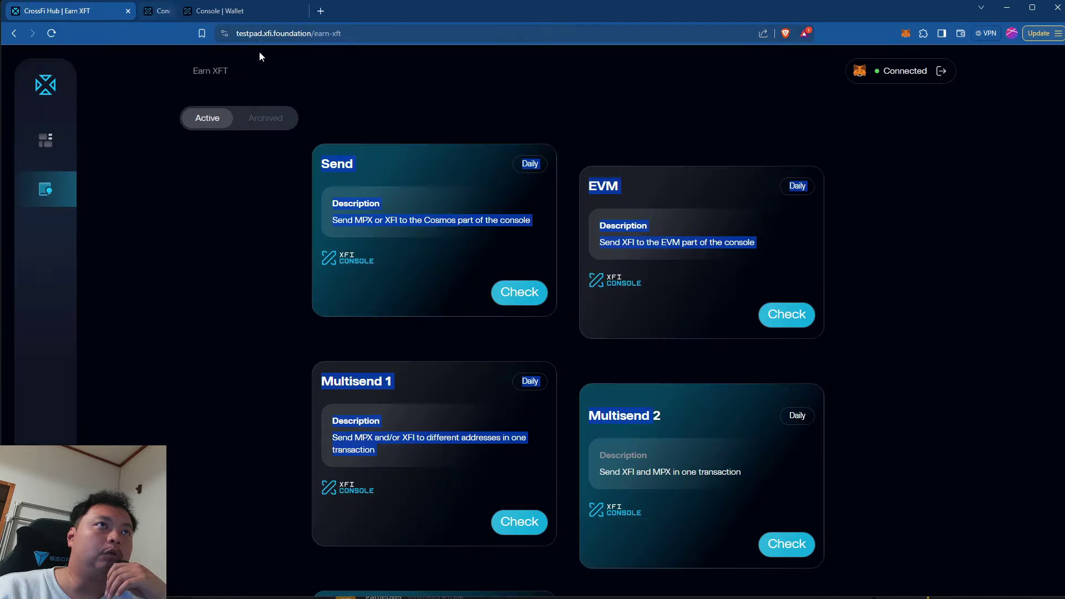
{"action": "left_click", "coordinate": [390, 262]}
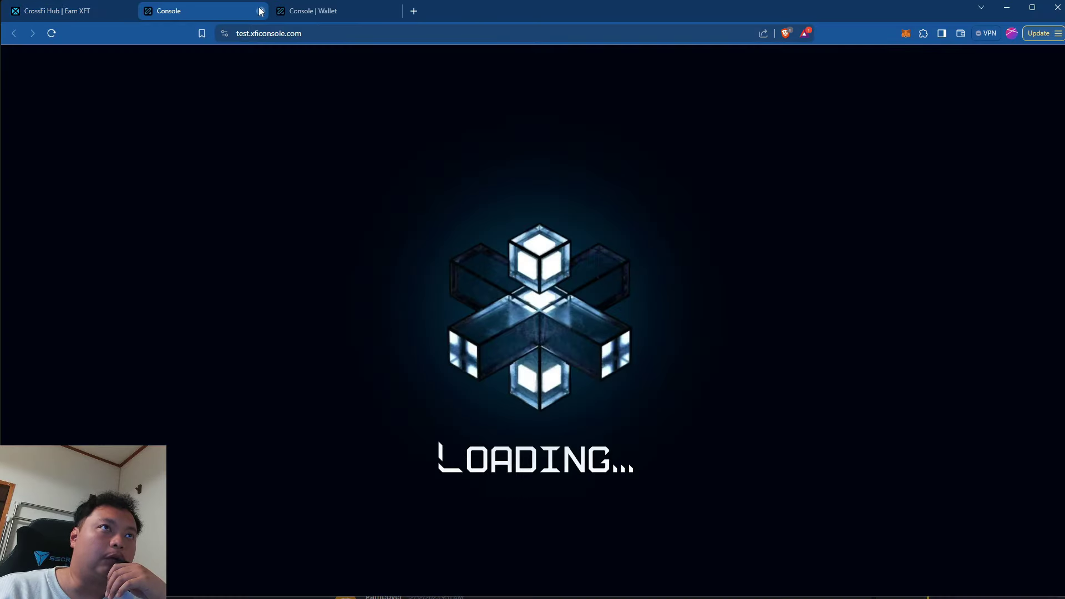
{"action": "key", "text": "ctrl+w"}
{"action": "left_click", "coordinate": [351, 193]}
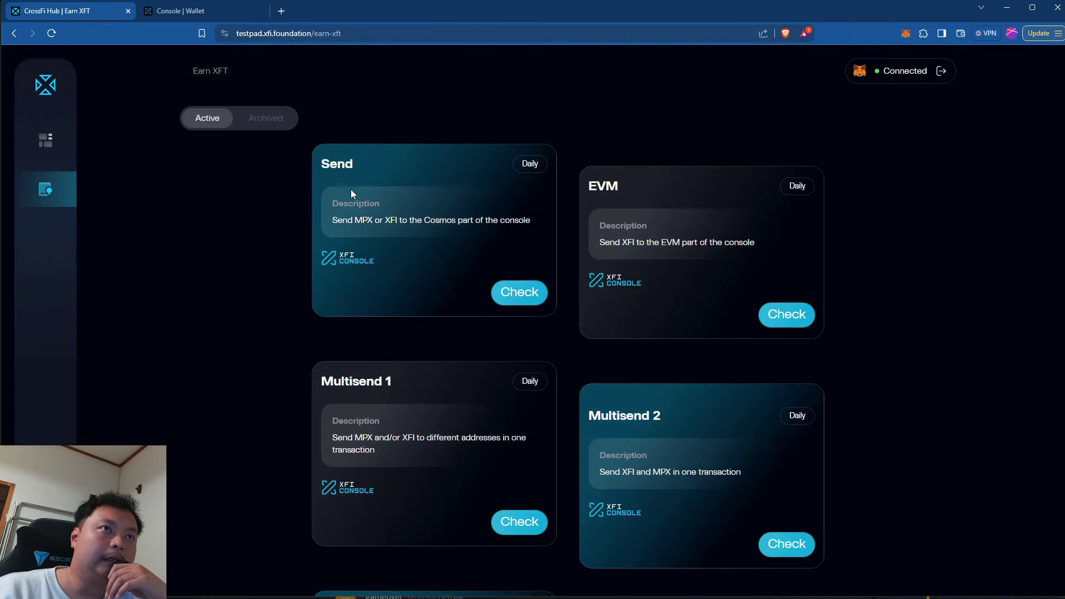
{"action": "left_click_drag", "start_coordinate": [387, 184], "coordinate": [398, 218]}
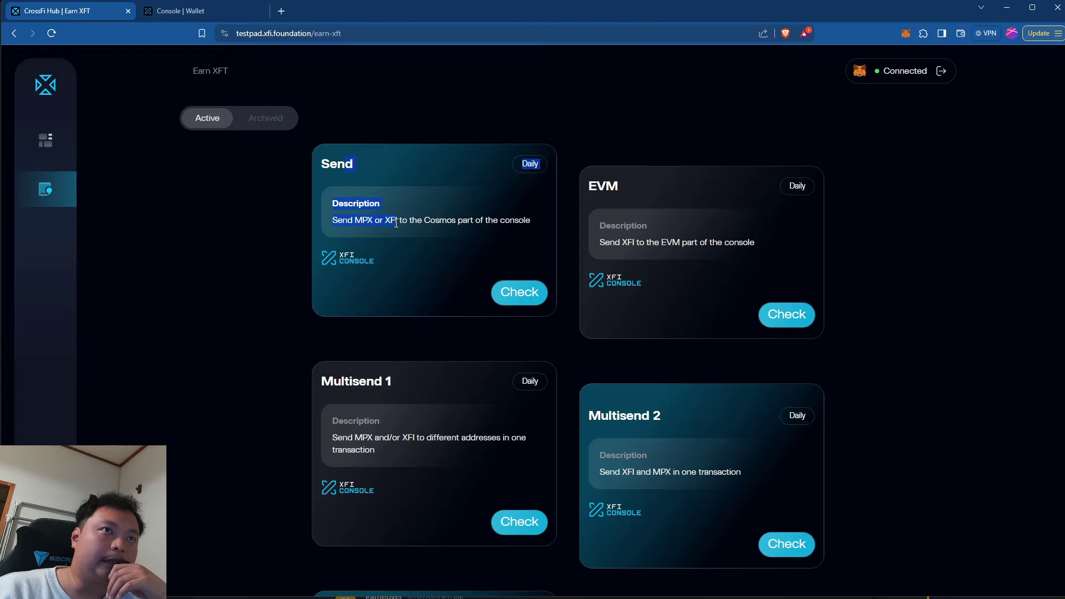
{"action": "left_click", "coordinate": [197, 12]}
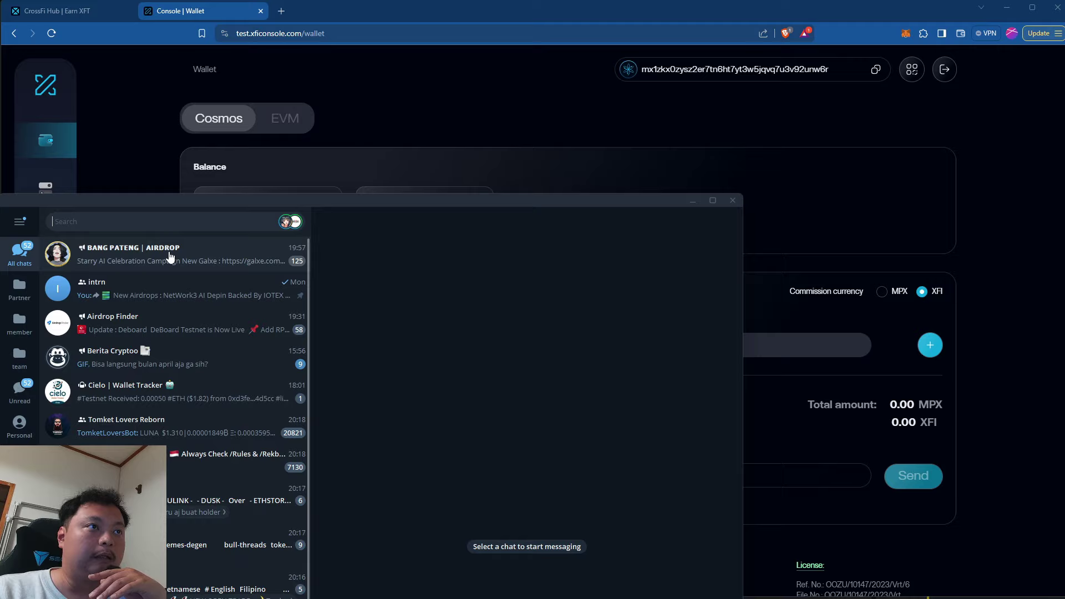
{"action": "left_click", "coordinate": [16, 224]}
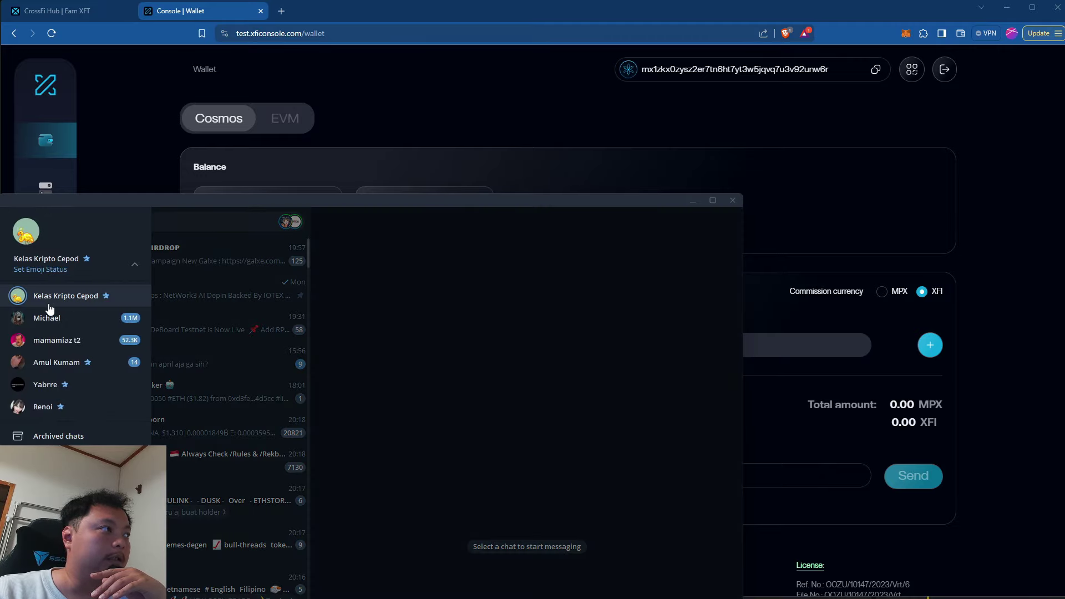
{"action": "left_click", "coordinate": [363, 413]}
{"action": "scroll", "coordinate": [177, 416], "scroll_direction": "down", "scroll_amount": 15}
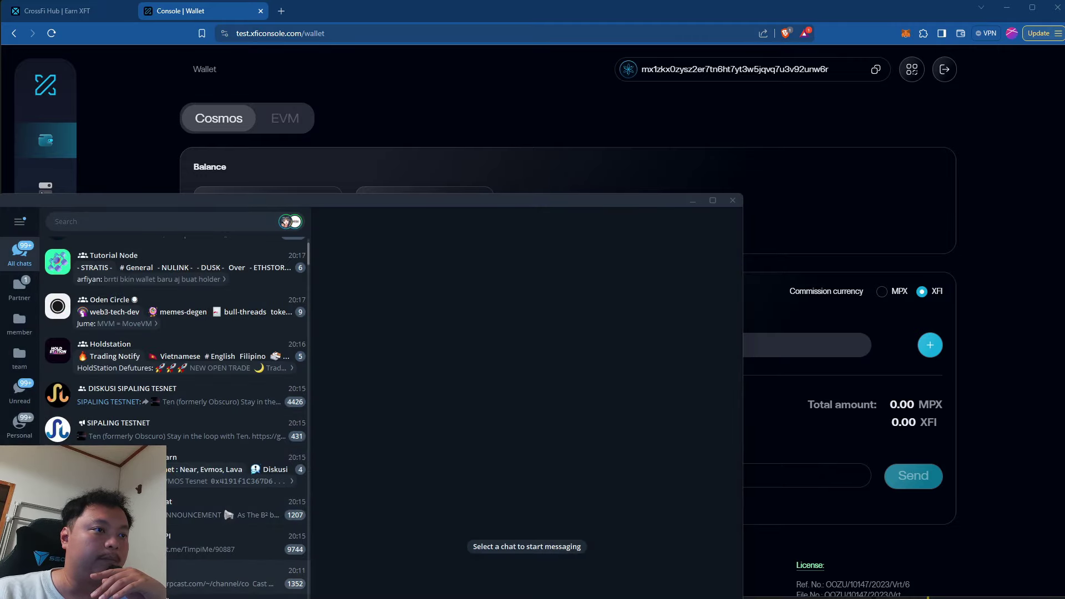
{"action": "scroll", "coordinate": [178, 416], "scroll_direction": "down", "scroll_amount": 3}
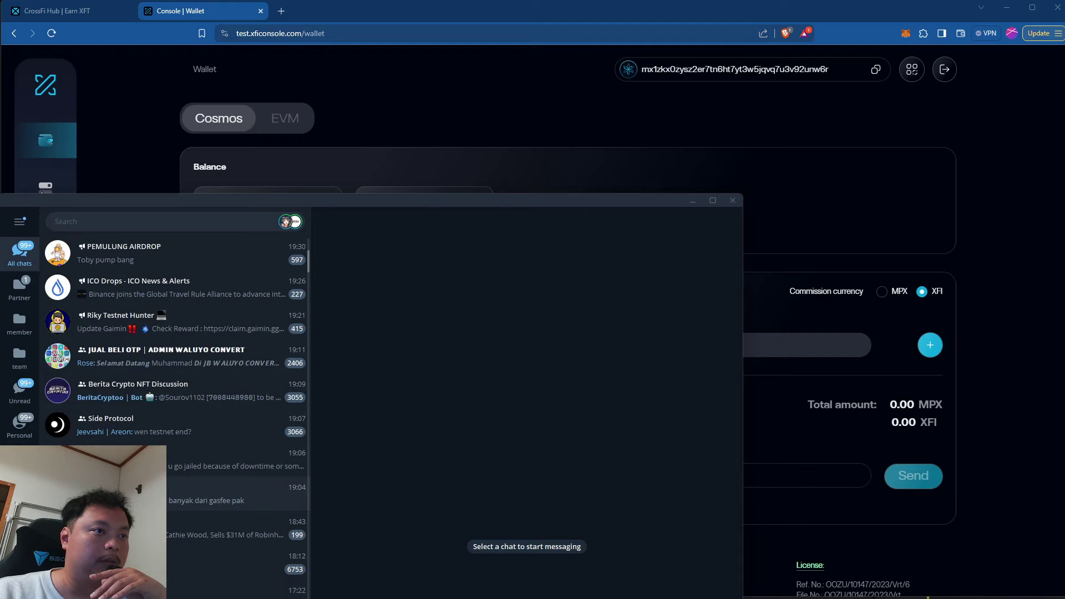
{"action": "left_click", "coordinate": [239, 493]}
{"action": "left_click_drag", "start_coordinate": [315, 199], "coordinate": [110, 37]}
{"action": "scroll", "coordinate": [320, 574], "scroll_direction": "up", "scroll_amount": 1}
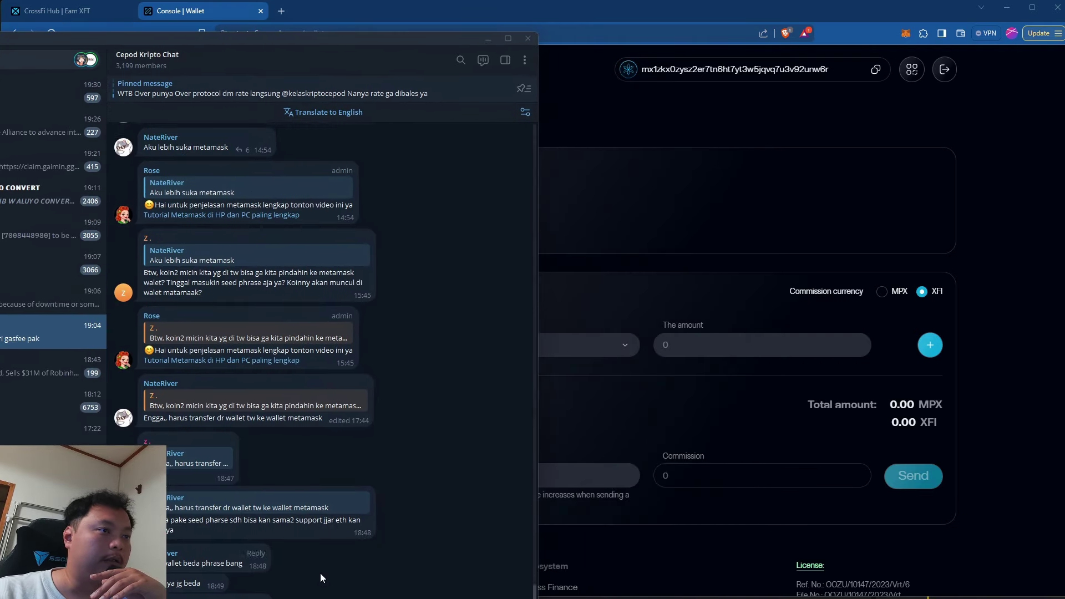
{"action": "scroll", "coordinate": [320, 574], "scroll_direction": "down", "scroll_amount": 1}
{"action": "left_click_drag", "start_coordinate": [314, 41], "coordinate": [361, 19]}
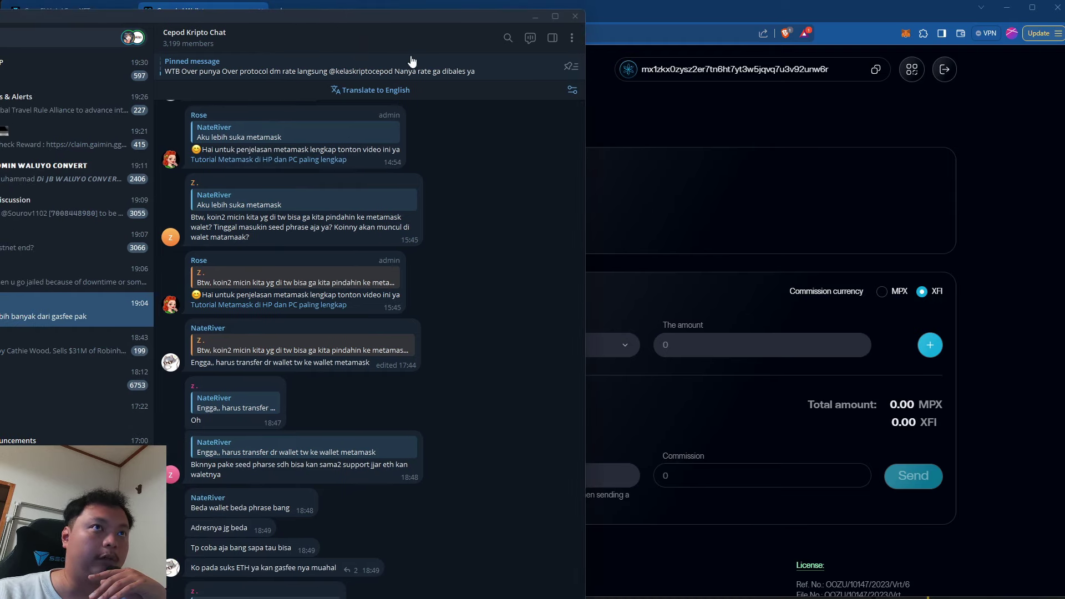
{"action": "left_click", "coordinate": [535, 16]}
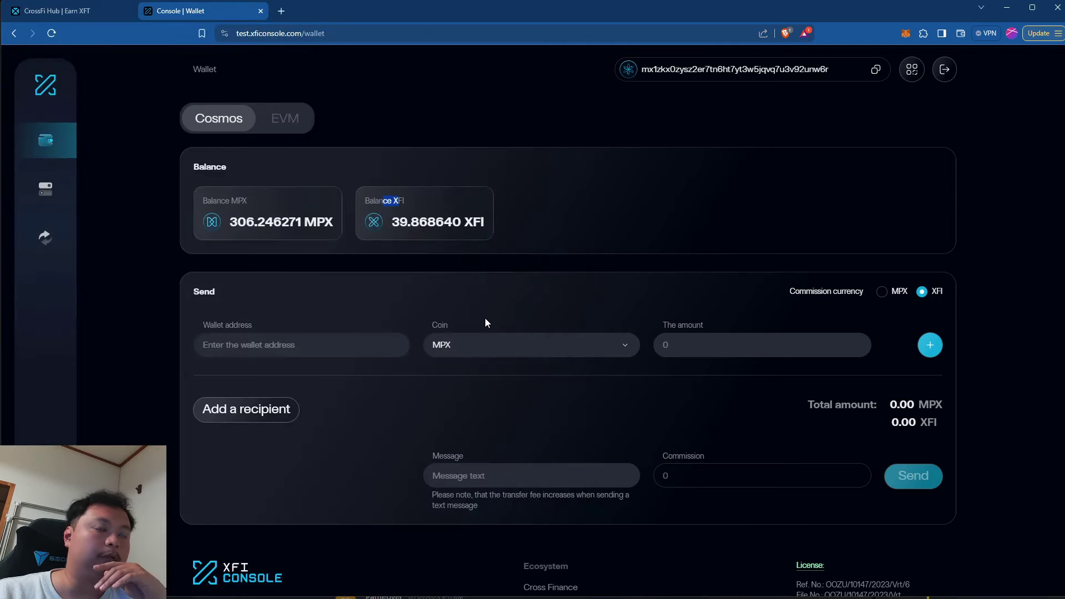
- Copy the console wallet address, then copy the Cosmos address from CrossFi Hub's Main dashboard
{"action": "left_click", "coordinate": [334, 344]}
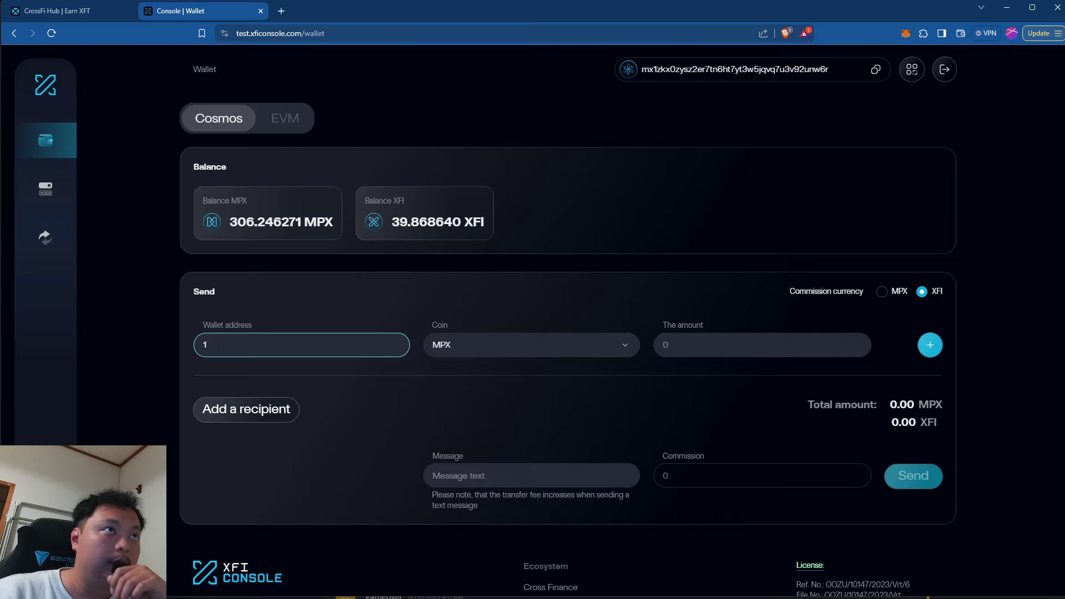
{"action": "left_click", "coordinate": [93, 11]}
{"action": "left_click", "coordinate": [350, 223]}
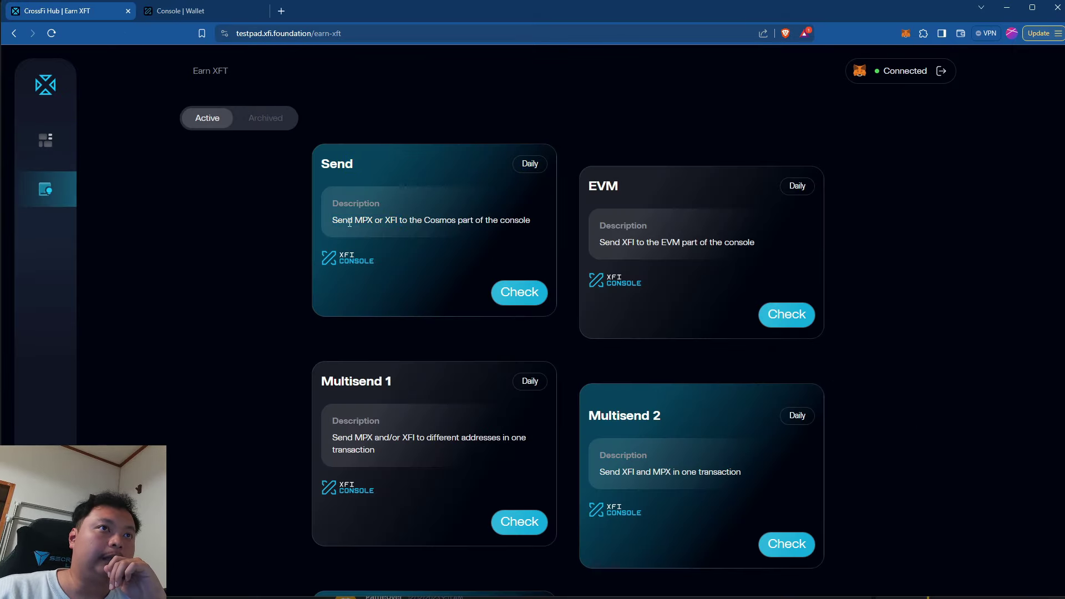
{"action": "left_click_drag", "start_coordinate": [431, 222], "coordinate": [496, 225]}
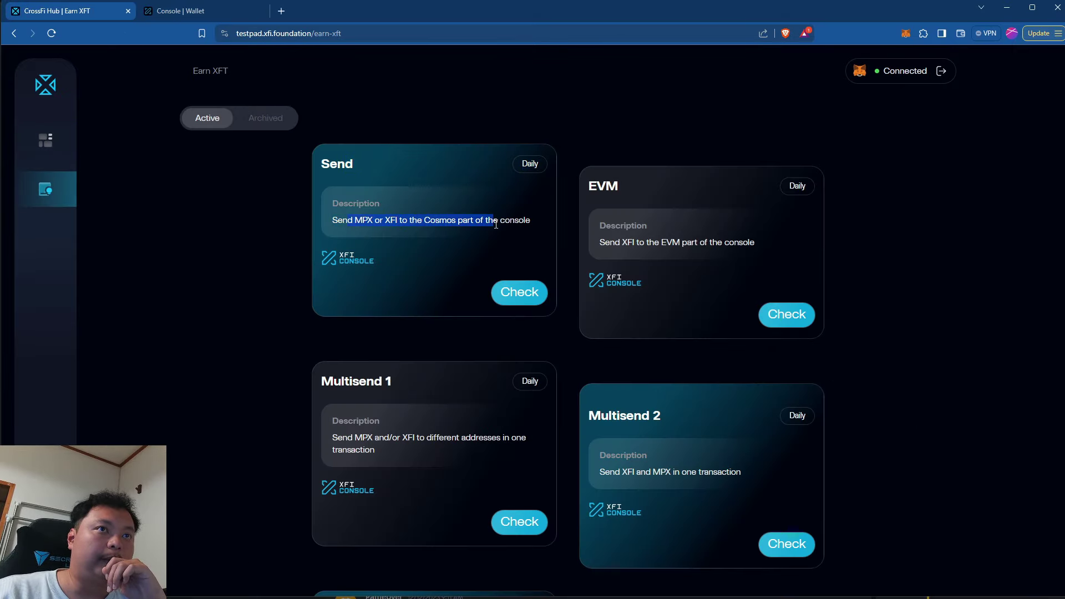
{"action": "left_click", "coordinate": [195, 15]}
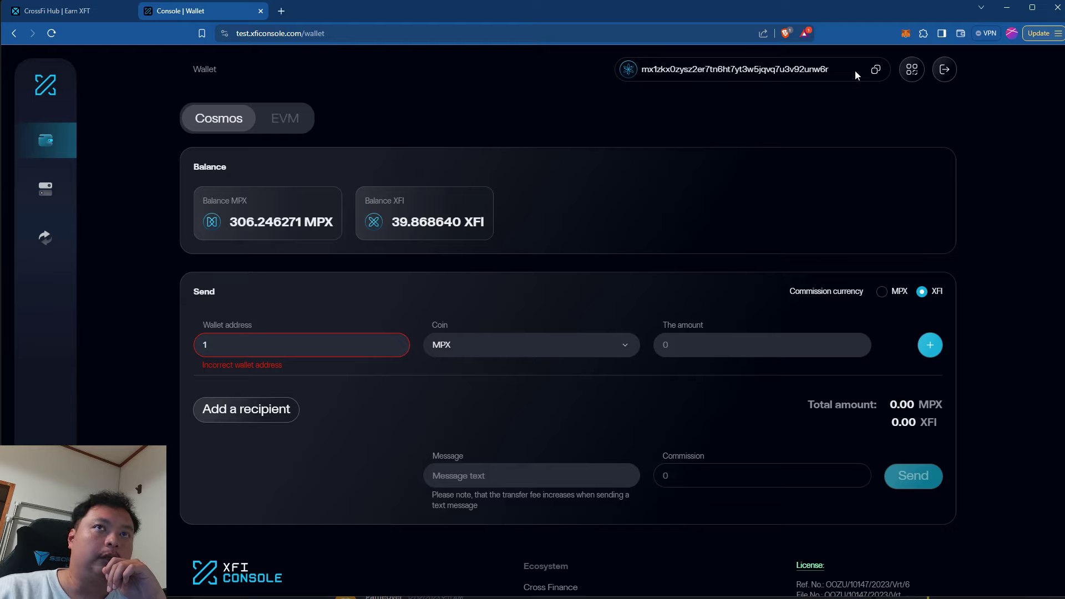
{"action": "left_click", "coordinate": [876, 70]}
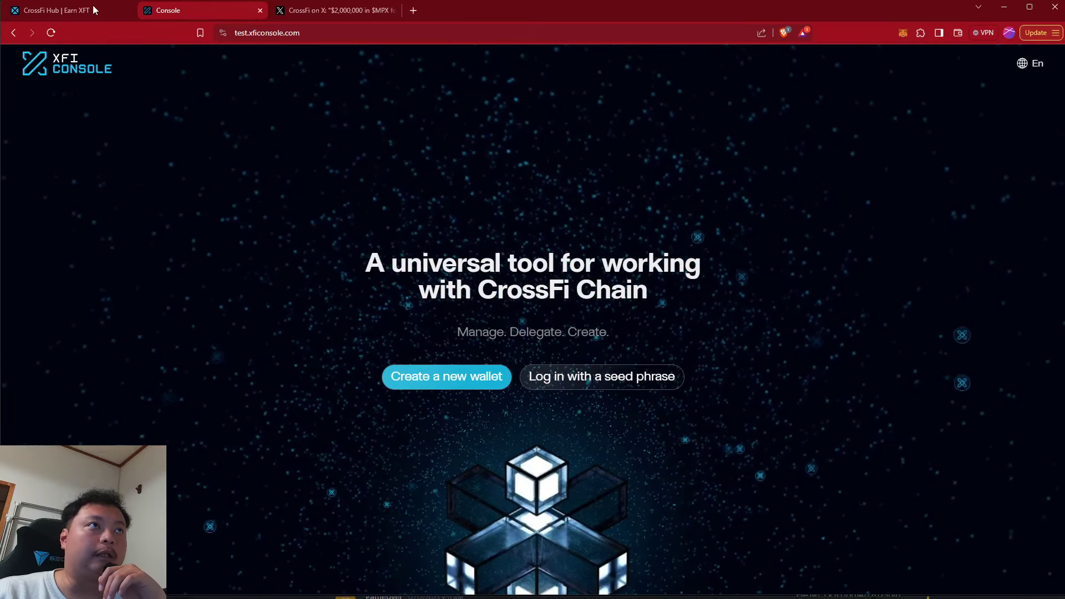
{"action": "left_click", "coordinate": [92, 10]}
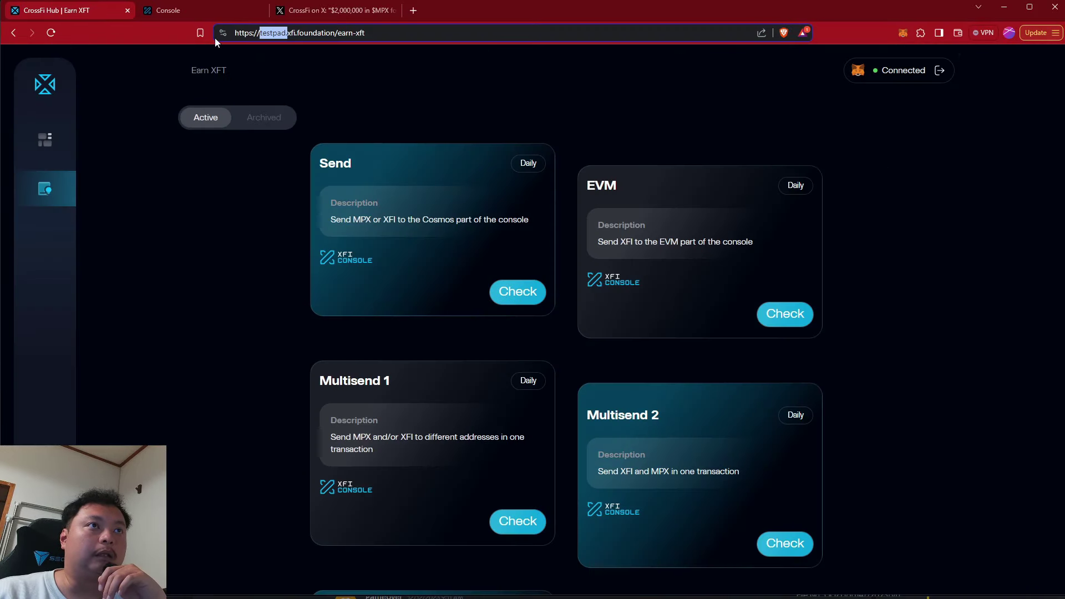
{"action": "left_click", "coordinate": [30, 141]}
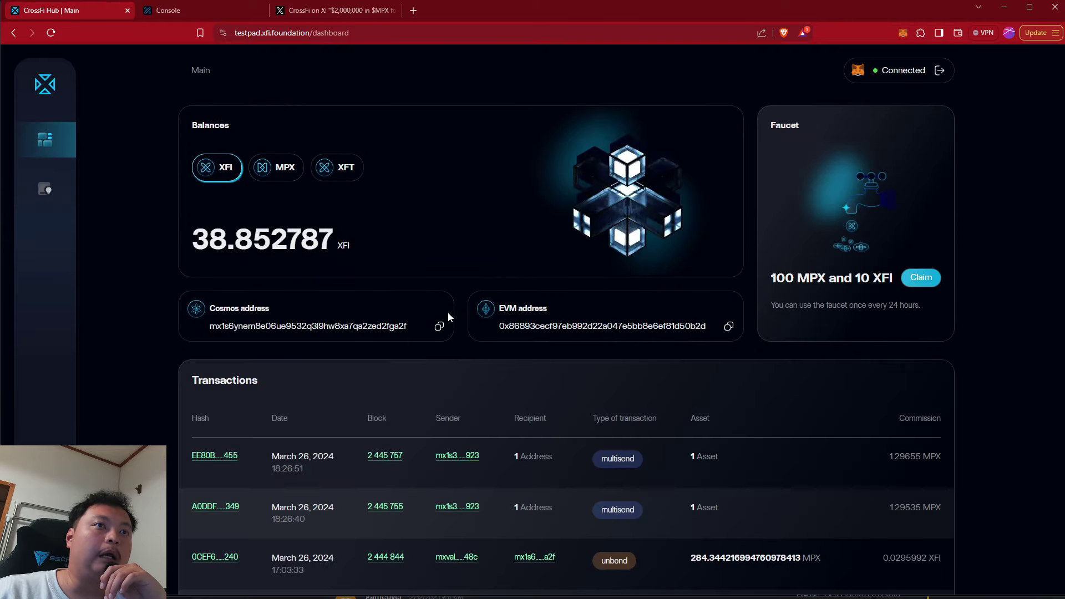
{"action": "left_click", "coordinate": [438, 328]}
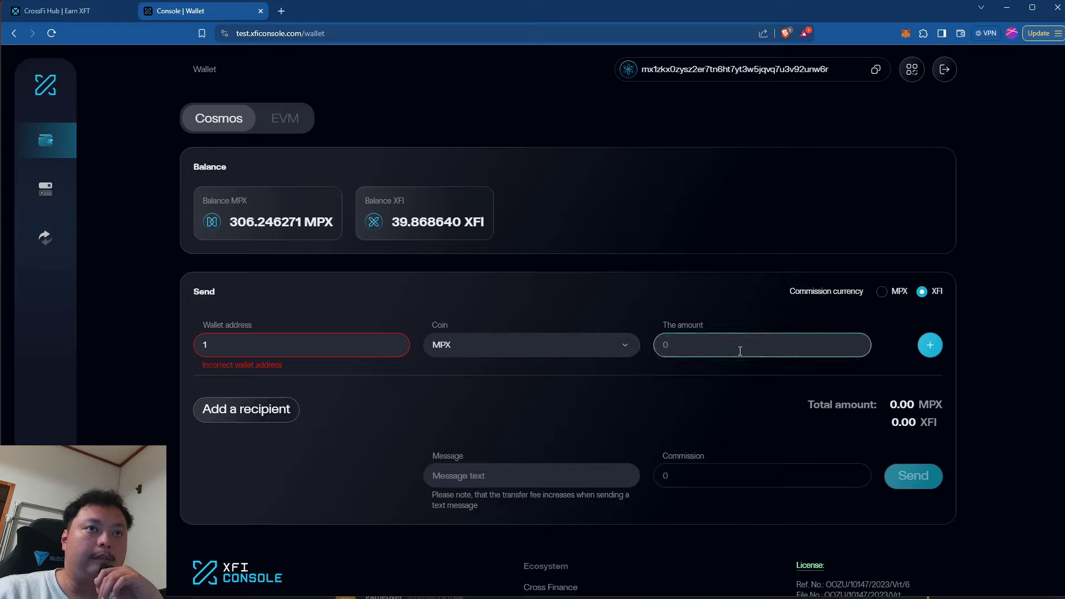
- Send 1 MPX to the pasted Cosmos address, replacing the stray '1' in the recipient field
{"action": "double_click", "coordinate": [307, 338]}
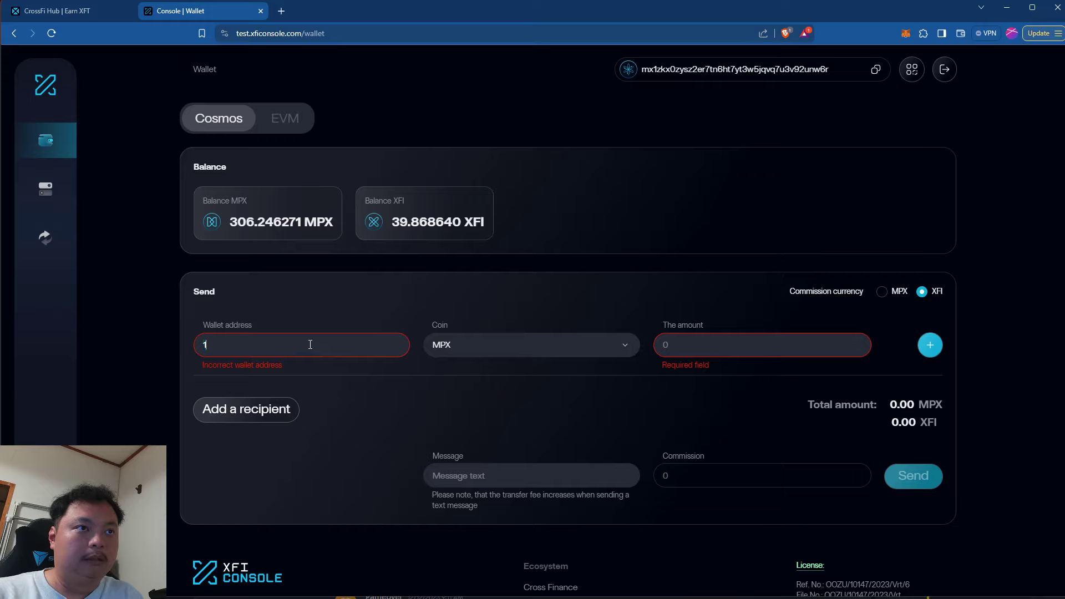
{"action": "key", "text": "ctrl+v"}
{"action": "left_click", "coordinate": [713, 346]}
{"action": "type", "text": "1"}
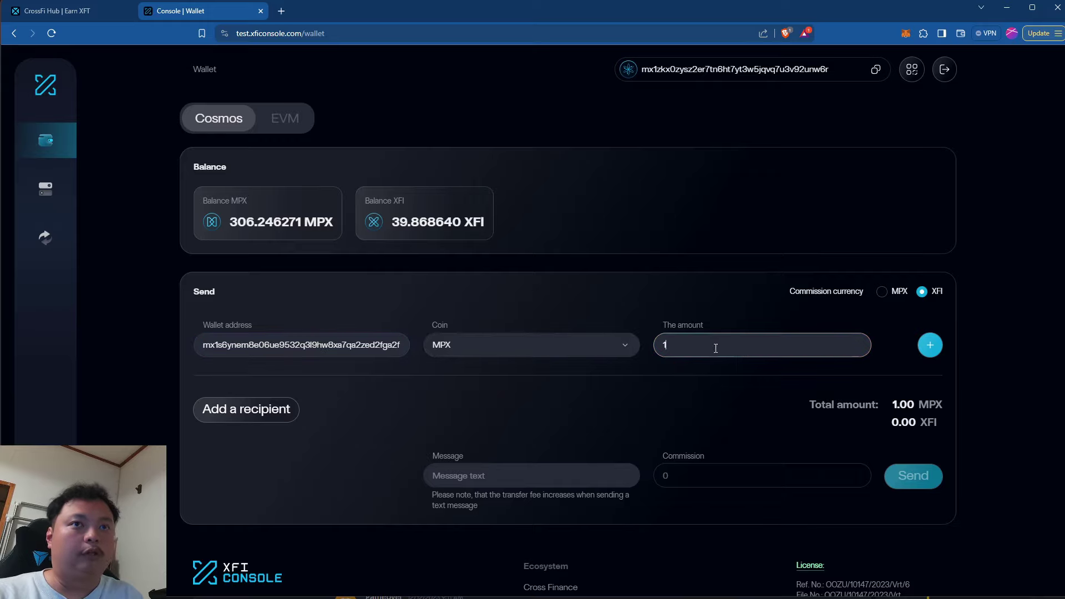
{"action": "left_click", "coordinate": [820, 388]}
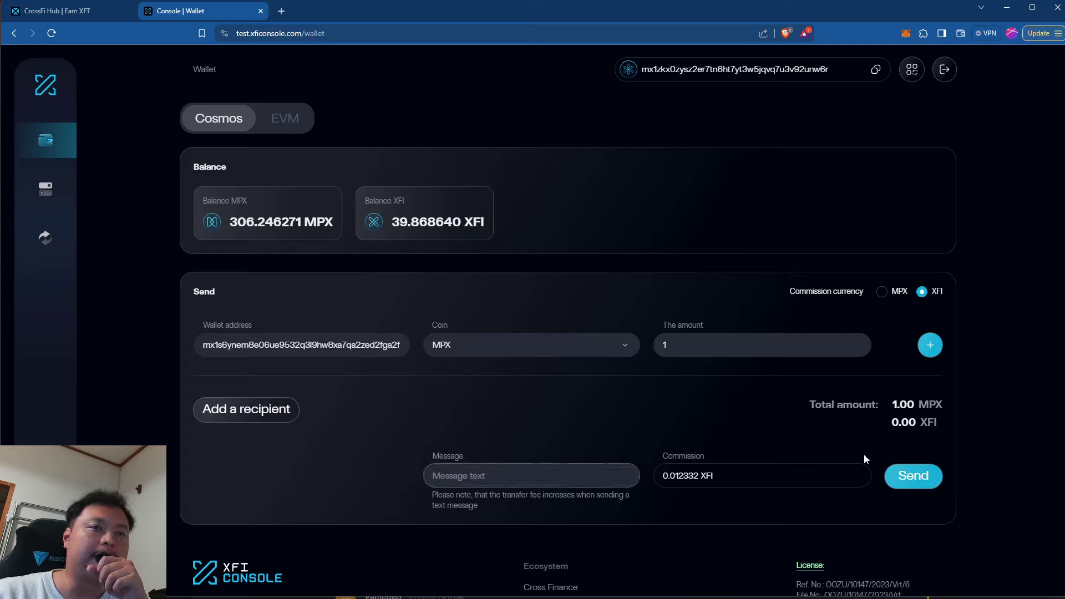
{"action": "left_click", "coordinate": [900, 478]}
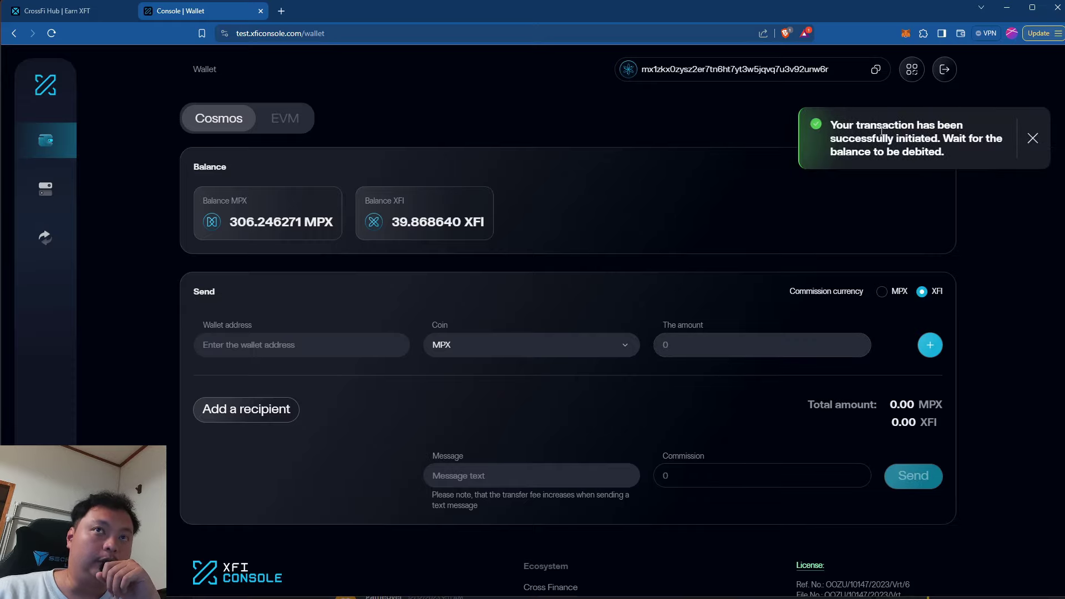
- Check MetaMask, then open Operations history showing the new 1.00 MPX send
{"action": "left_click", "coordinate": [904, 35]}
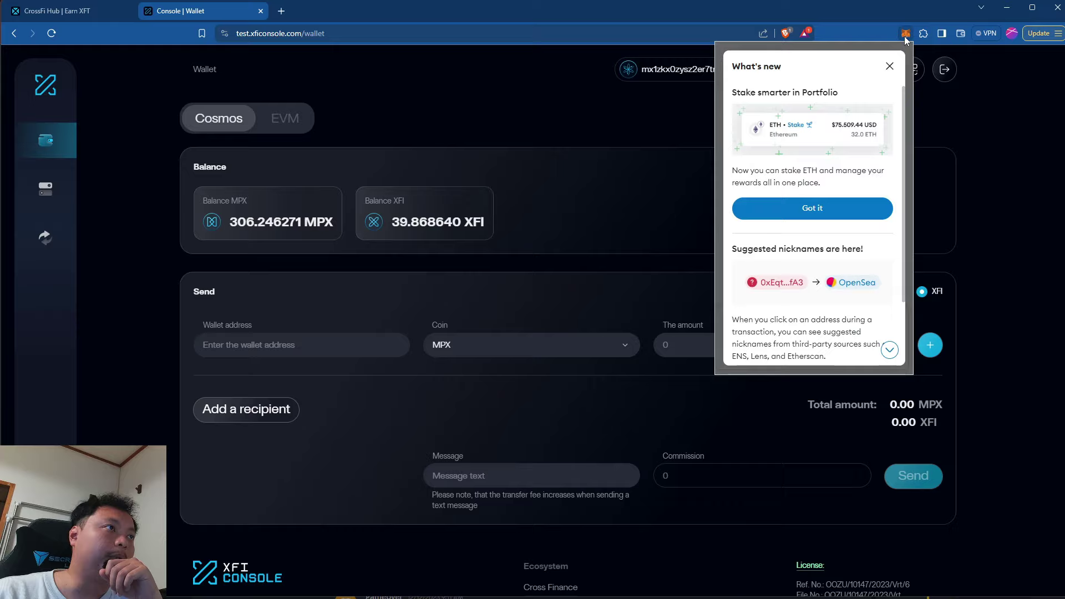
{"action": "left_click", "coordinate": [890, 67]}
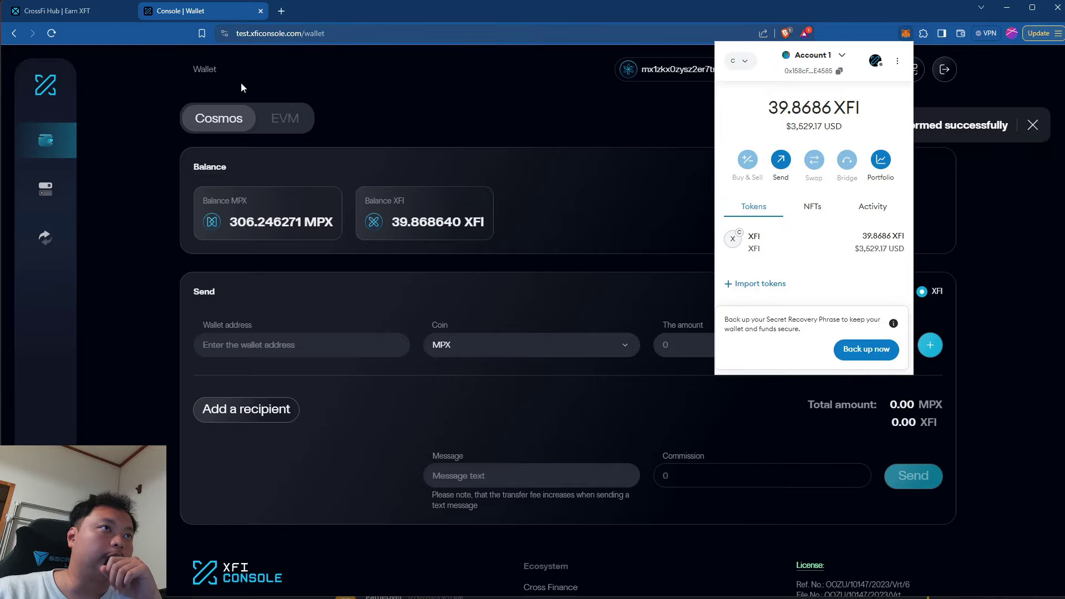
{"action": "left_click", "coordinate": [44, 236]}
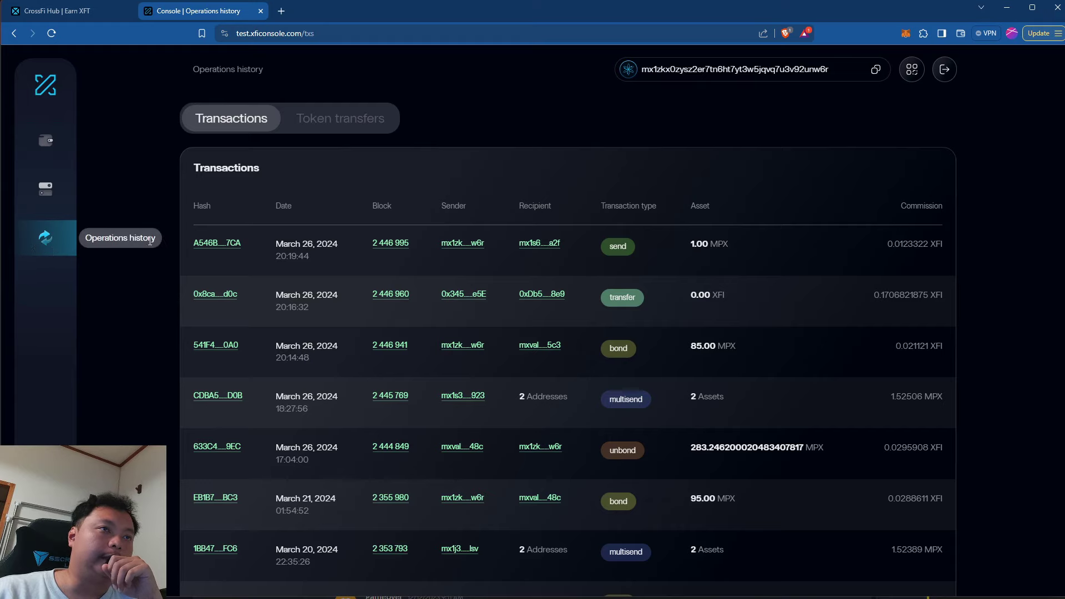
- Verify CrossFi Hub's daily Send task with the hash of the 1 MPX send
{"action": "mouse_move", "coordinate": [236, 248]}
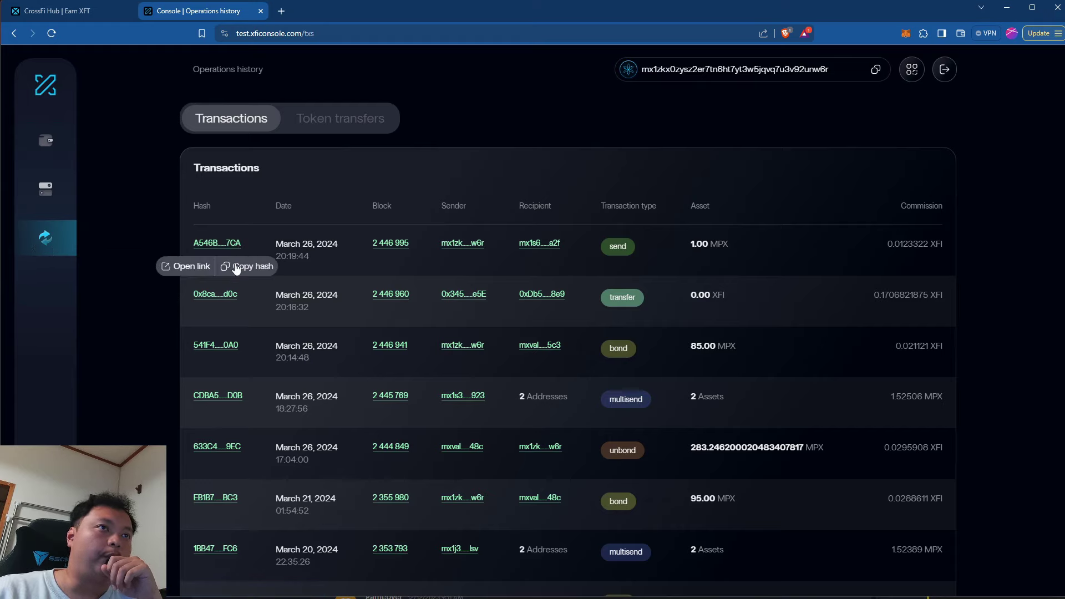
{"action": "left_click", "coordinate": [236, 268]}
{"action": "left_click", "coordinate": [87, 12]}
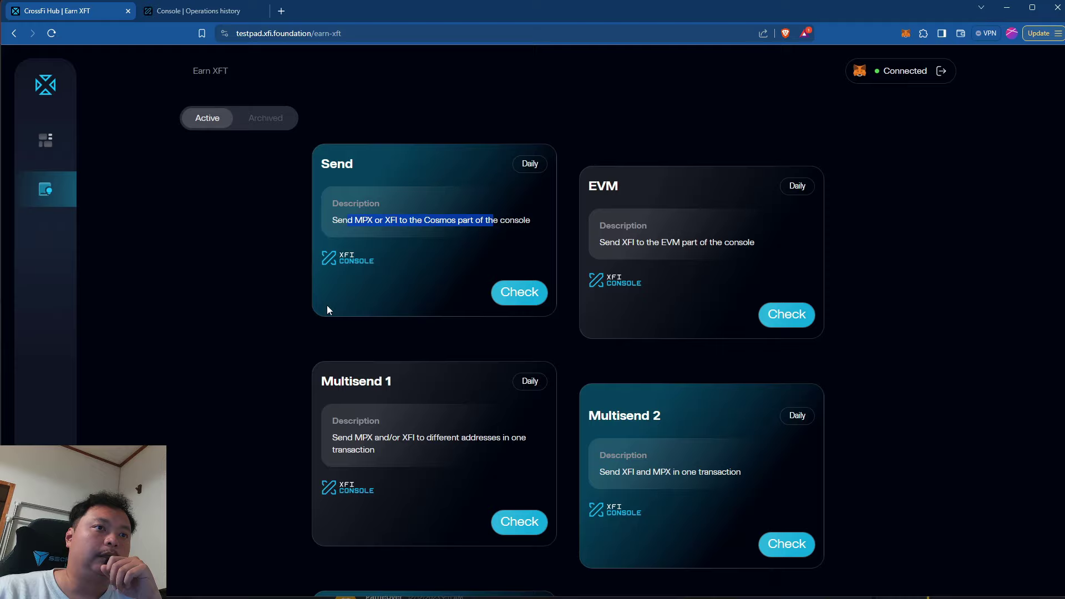
{"action": "left_click", "coordinate": [518, 296]}
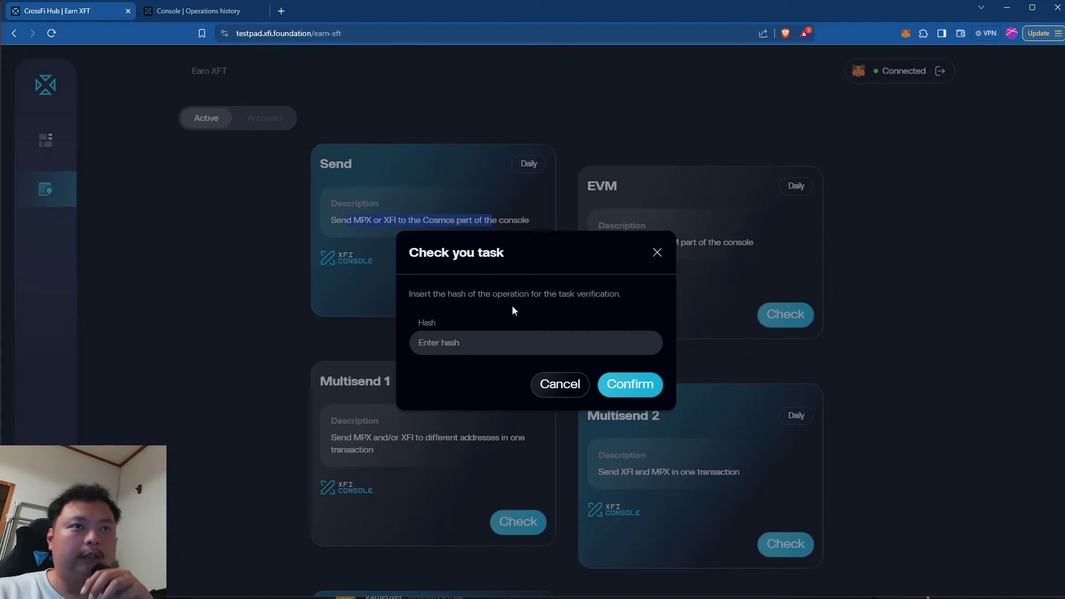
{"action": "left_click", "coordinate": [505, 341]}
{"action": "key", "text": "ctrl+v"}
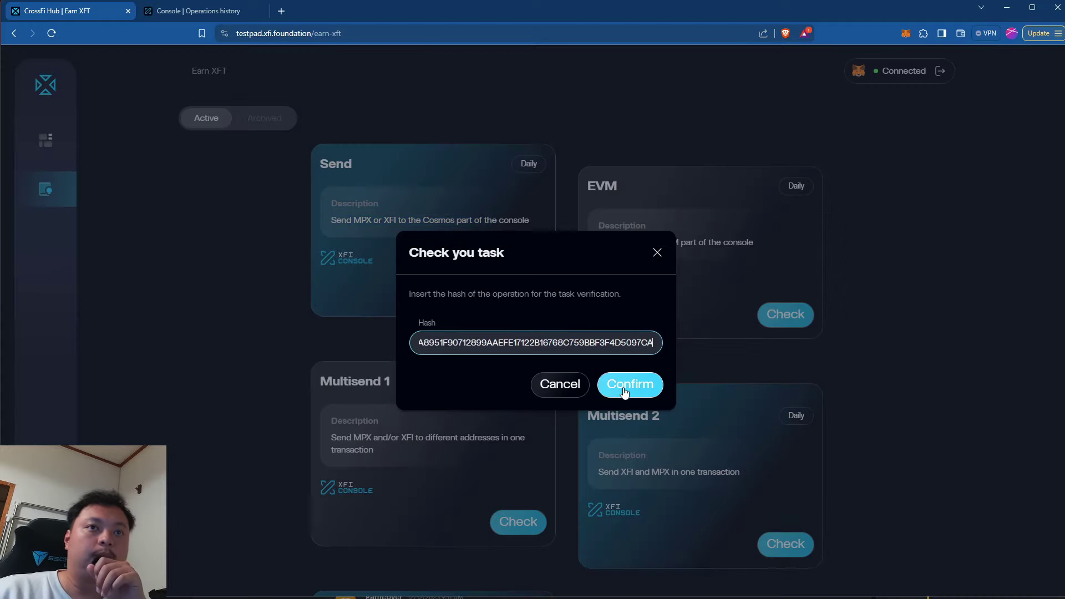
{"action": "left_click", "coordinate": [629, 385]}
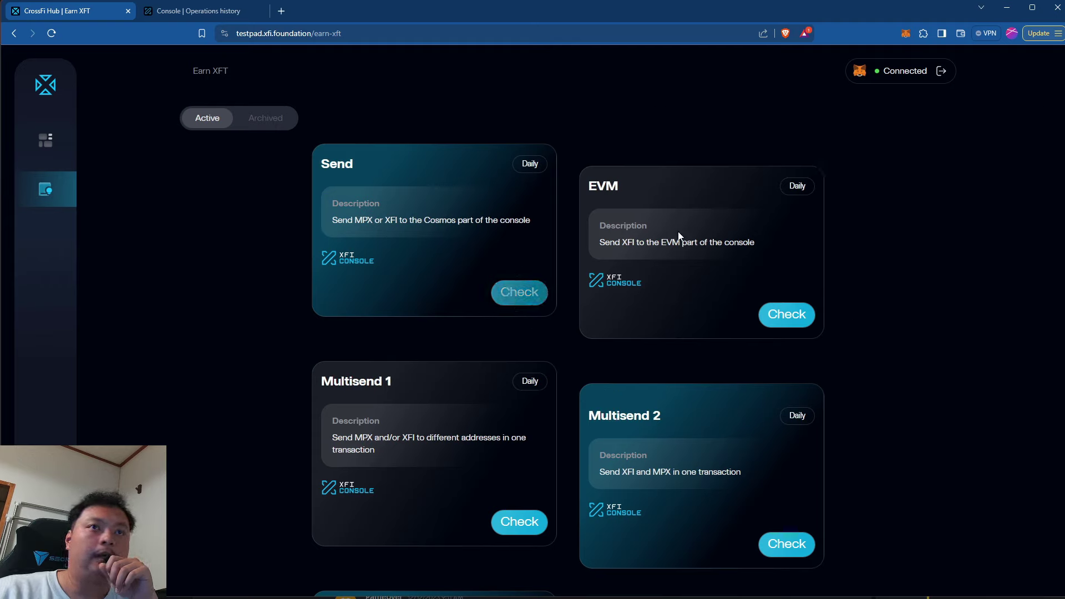
- Show the Console wallet's EVM balance of 39.856308 XFI and copy the MetaMask account address
{"action": "left_click_drag", "start_coordinate": [594, 185], "coordinate": [622, 186]}
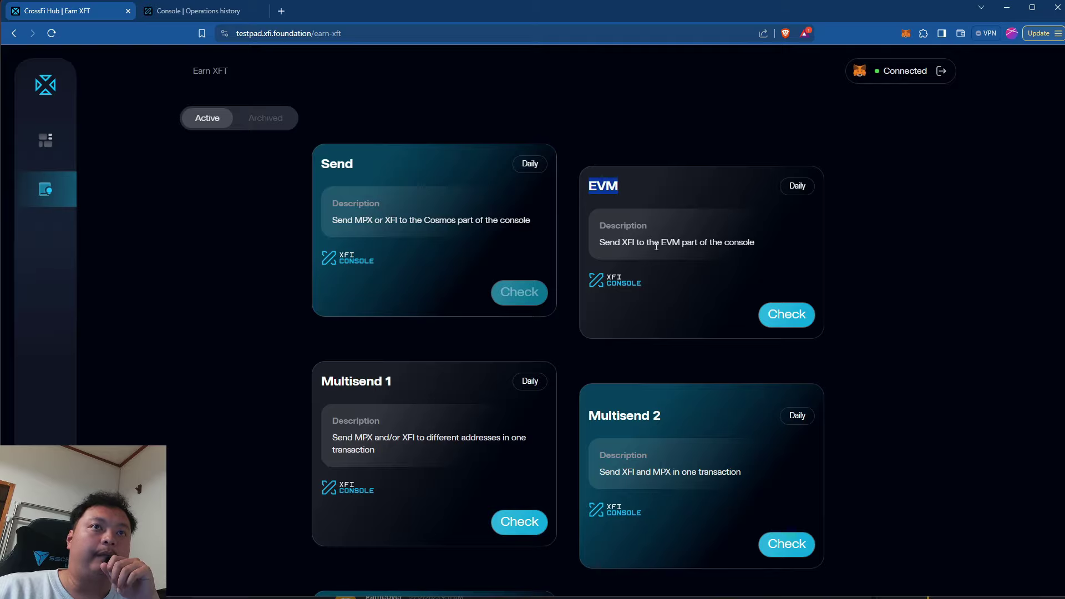
{"action": "left_click_drag", "start_coordinate": [627, 242], "coordinate": [722, 242]}
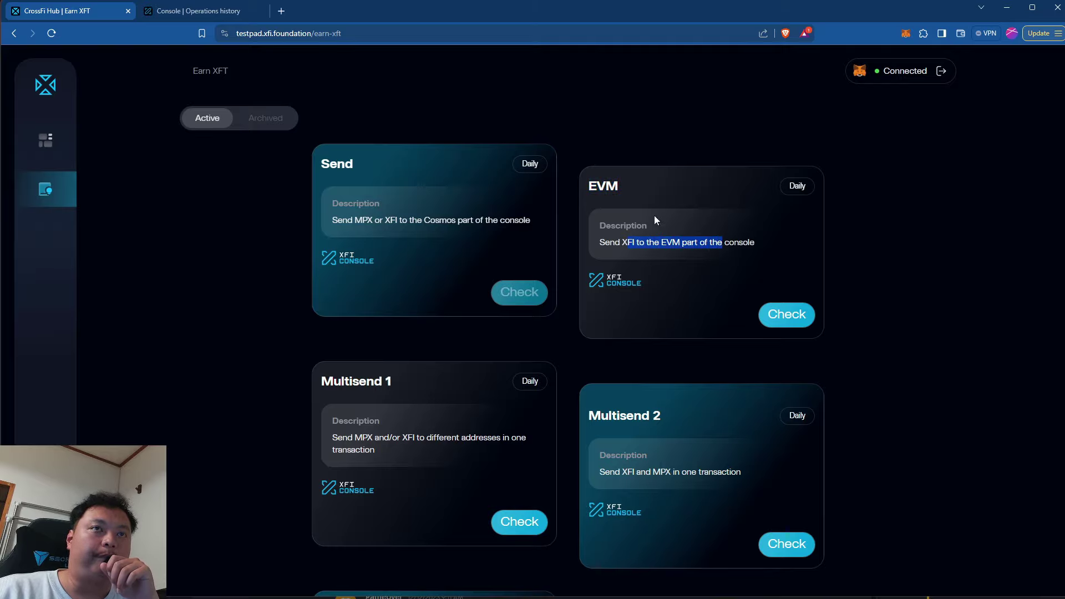
{"action": "left_click", "coordinate": [226, 12]}
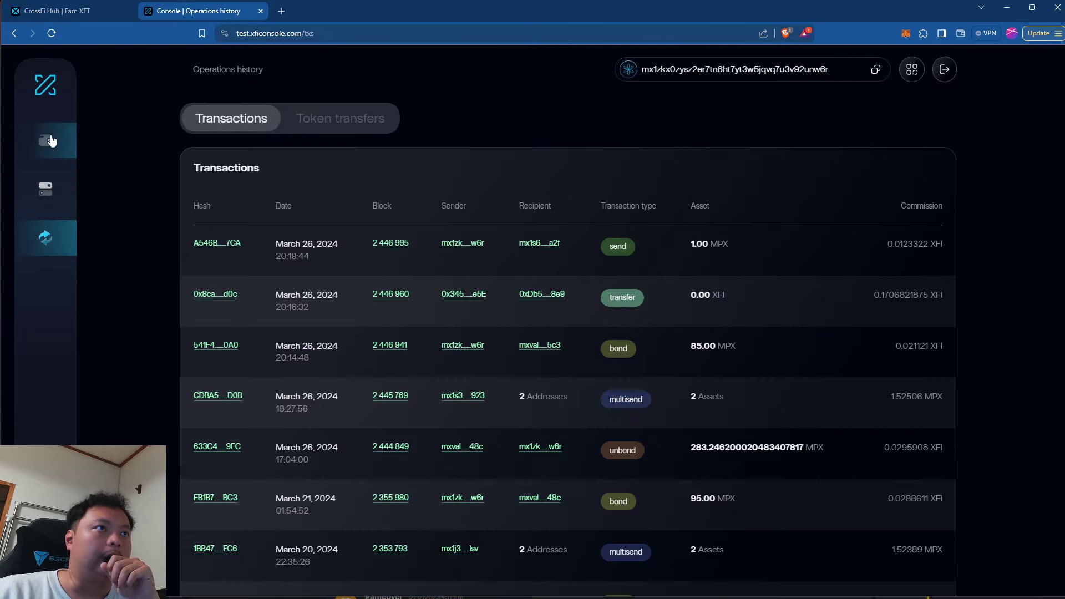
{"action": "left_click", "coordinate": [46, 140]}
{"action": "left_click", "coordinate": [285, 120]}
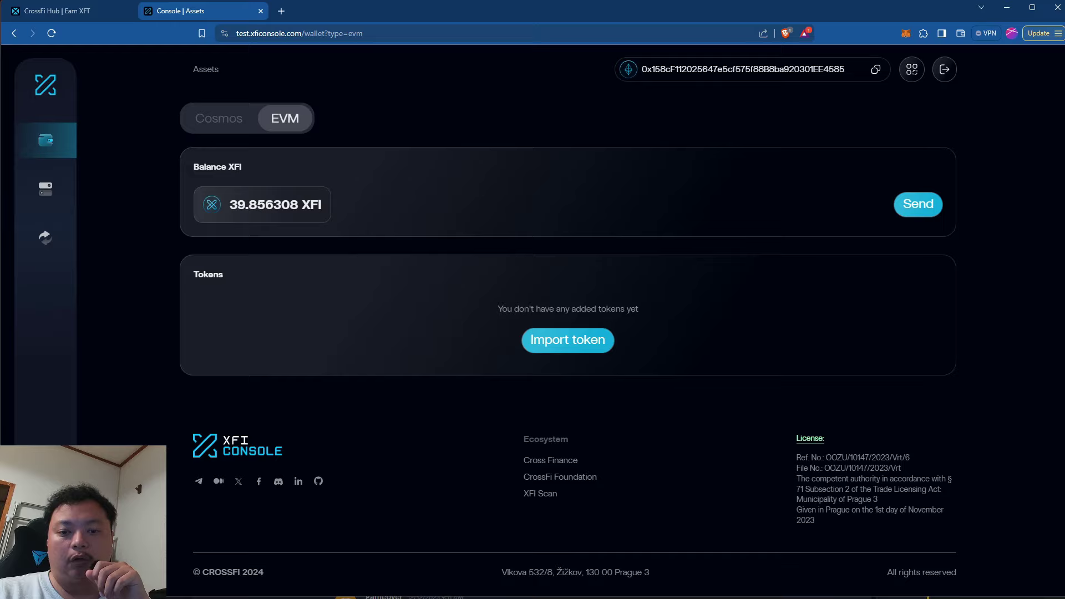
{"action": "key", "text": "alt+Tab"}
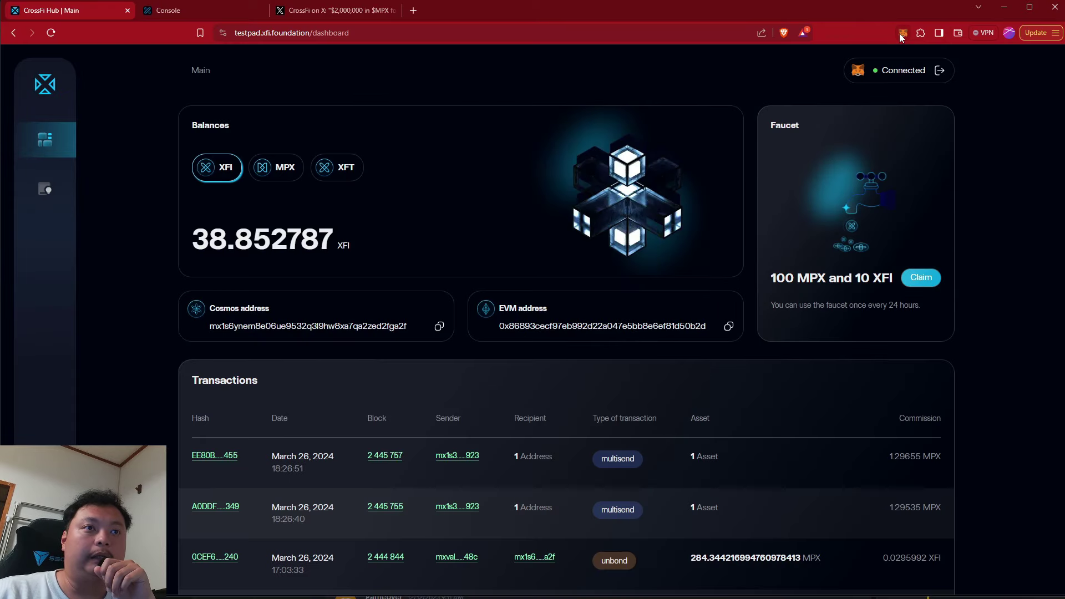
{"action": "left_click", "coordinate": [902, 34]}
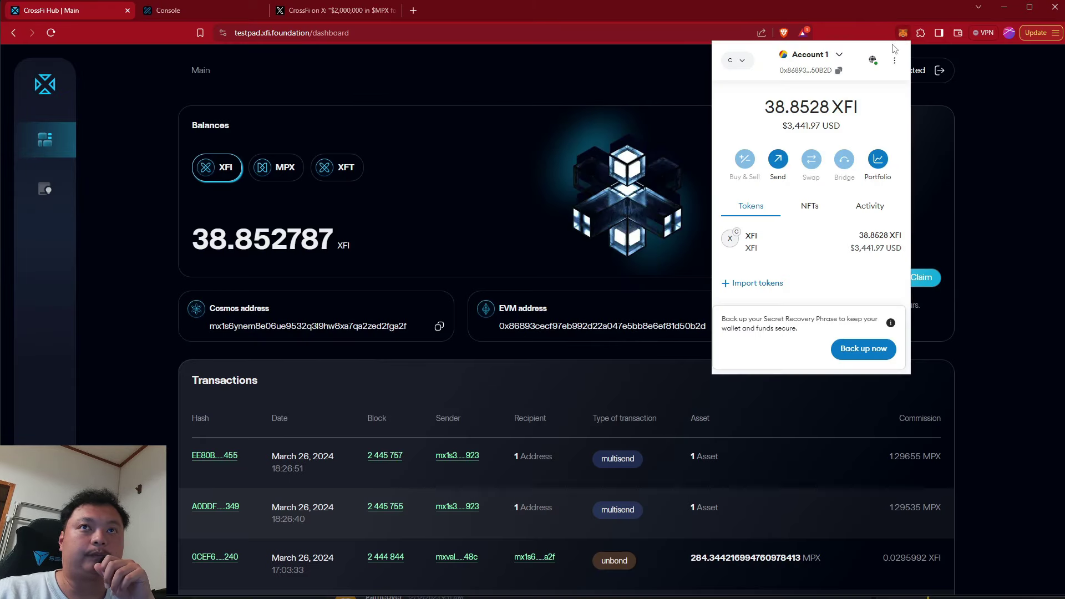
{"action": "left_click", "coordinate": [827, 72]}
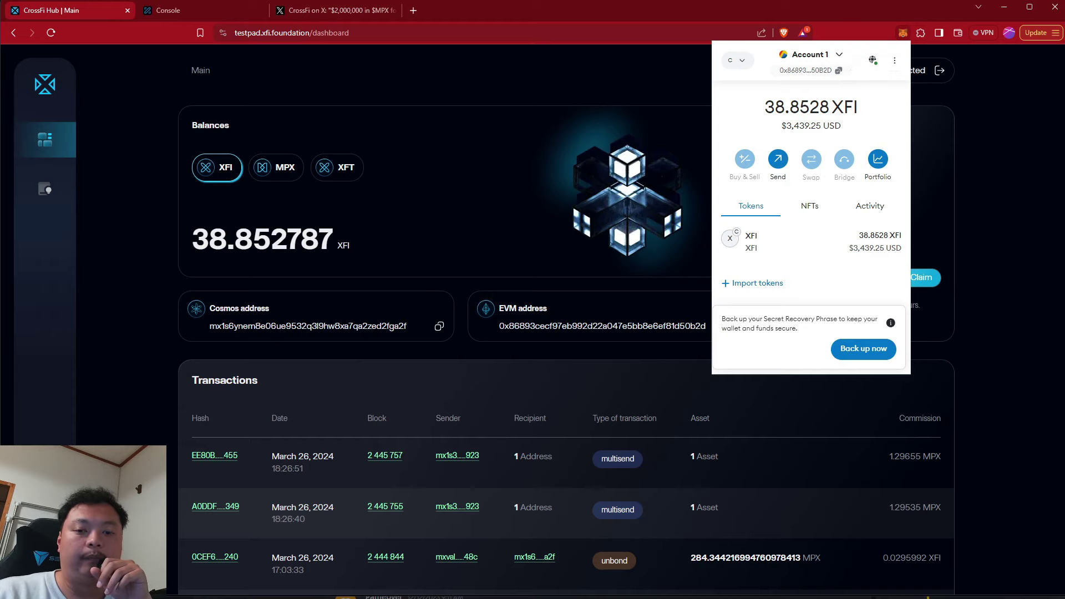
- Send 1 XFI from the EVM wallet to the copied MetaMask address, accepting the 0.021021 XFI commission
{"action": "key", "text": "alt+Tab"}
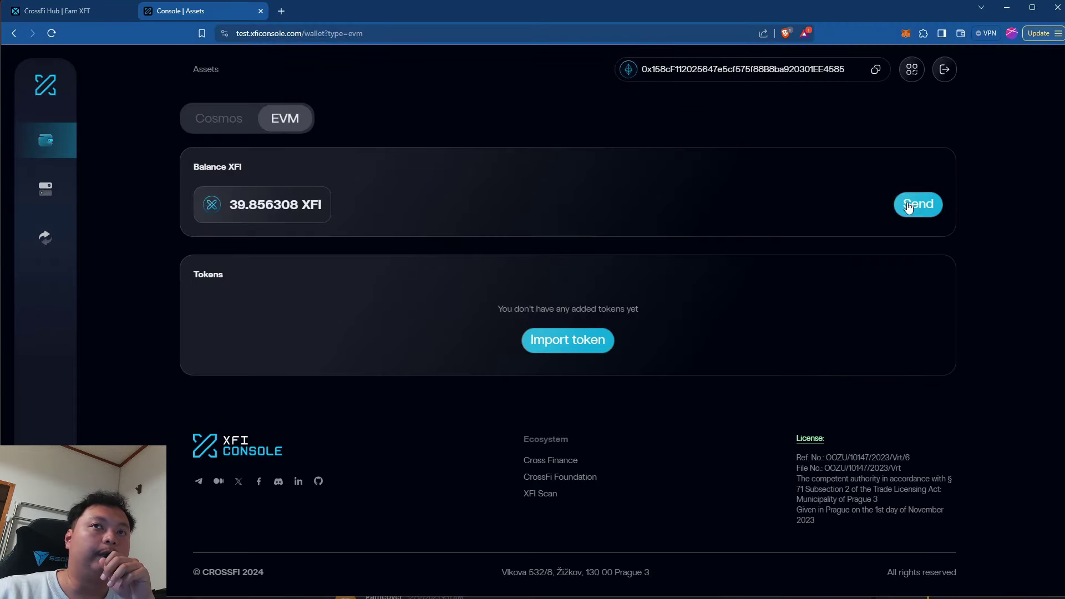
{"action": "left_click", "coordinate": [910, 202]}
{"action": "left_click", "coordinate": [539, 270]}
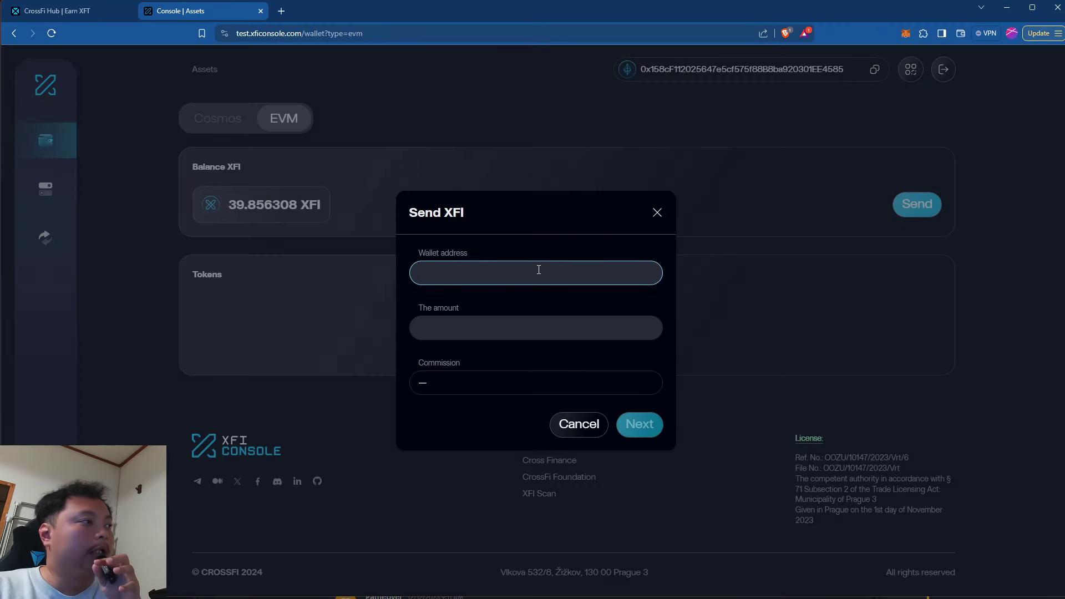
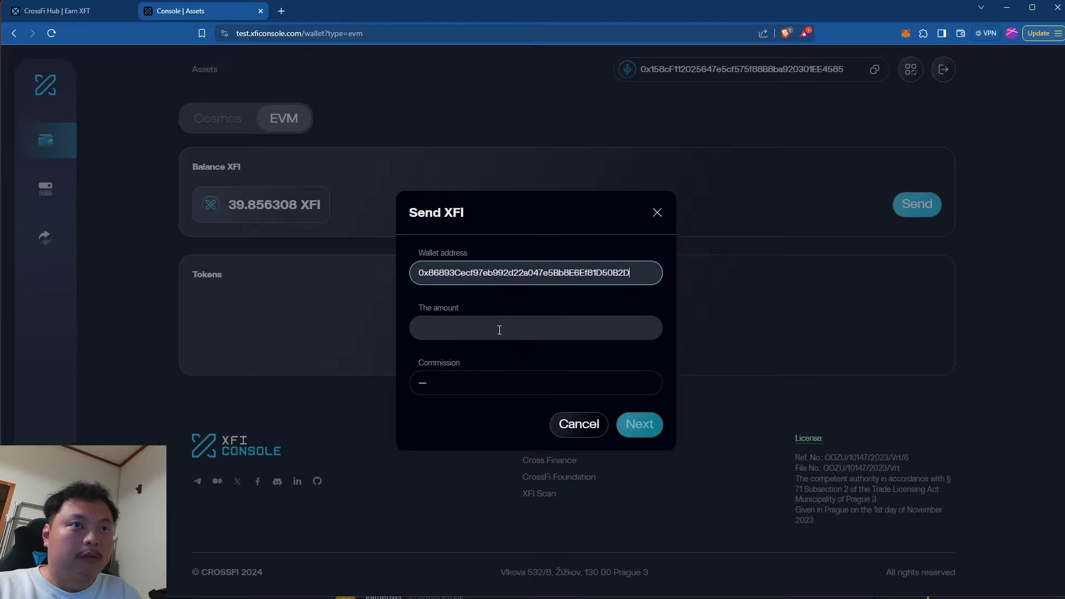
{"action": "left_click", "coordinate": [499, 331]}
{"action": "type", "text": "1"}
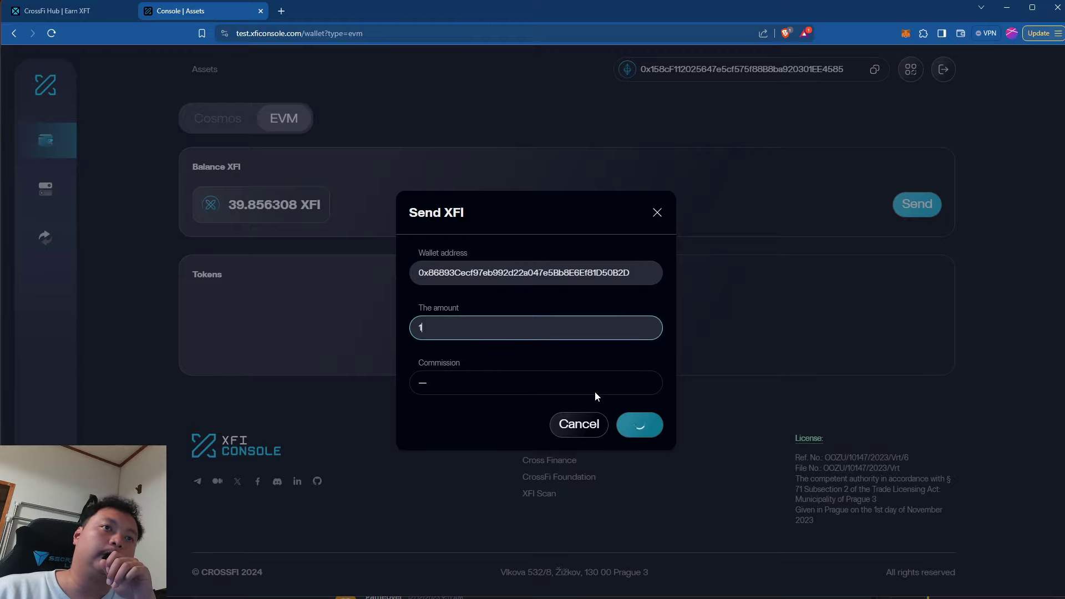
{"action": "left_click", "coordinate": [640, 425]}
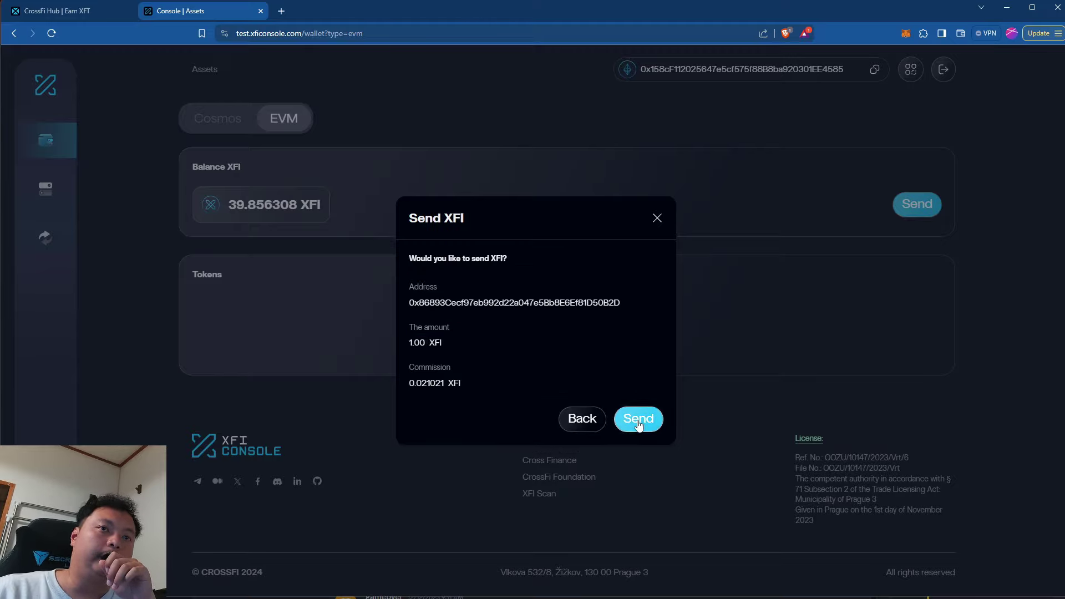
{"action": "left_click", "coordinate": [637, 421]}
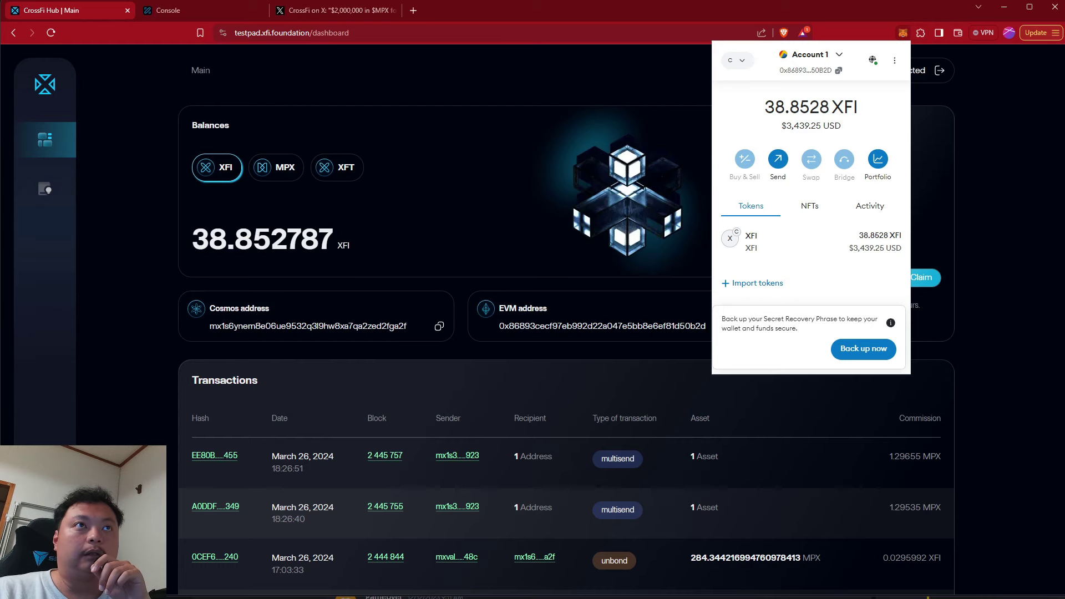
- Read CrossFi's X post announcing $2,000,000 in $MPX for the Users Testnet Initiative
{"action": "left_click", "coordinate": [333, 10]}
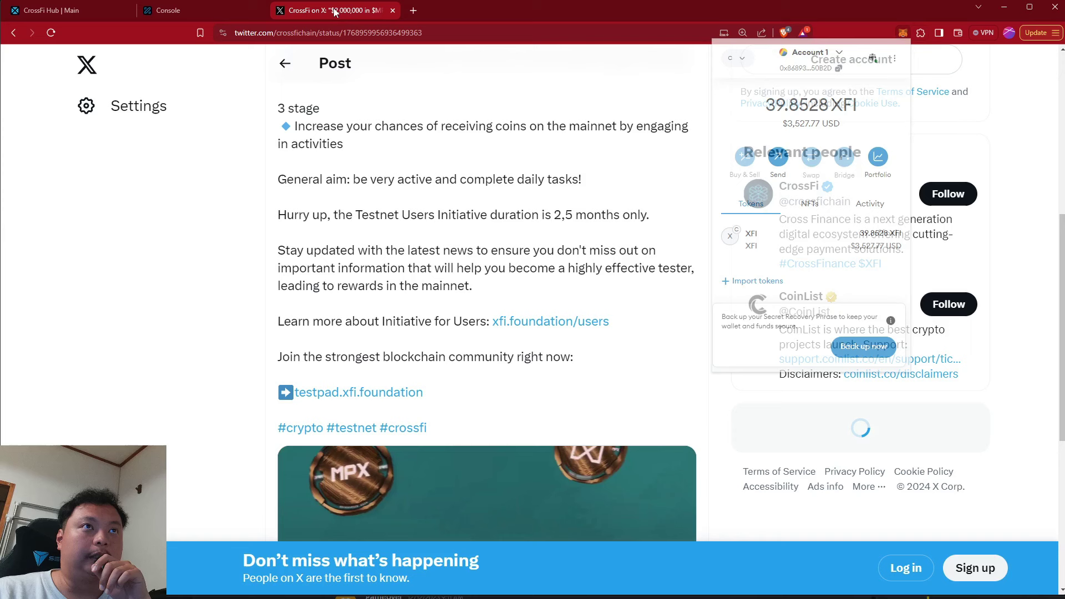
{"action": "scroll", "coordinate": [394, 225], "scroll_direction": "up", "scroll_amount": 7}
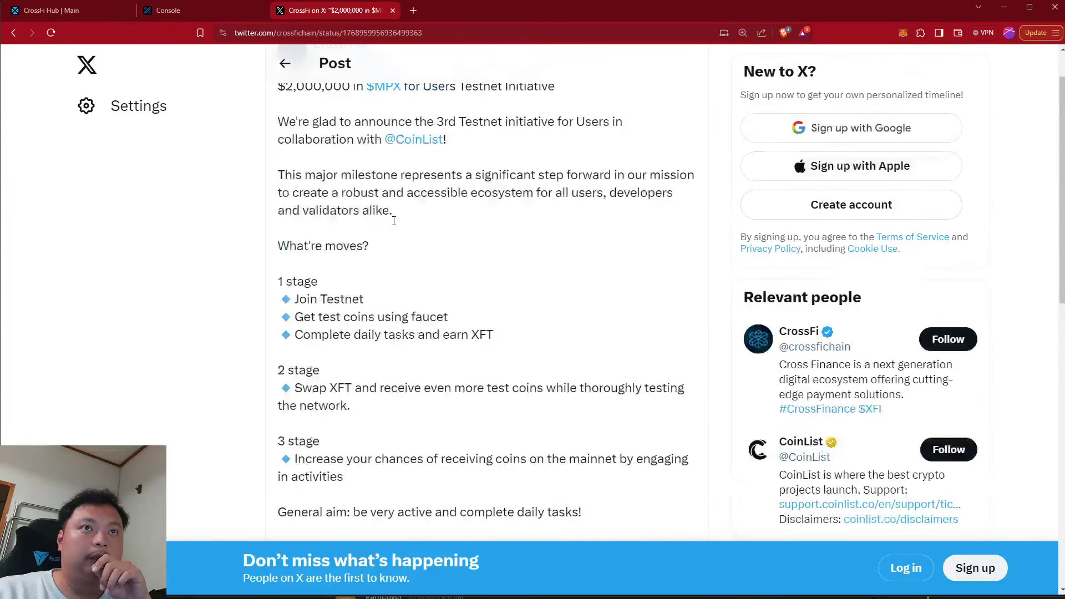
{"action": "scroll", "coordinate": [359, 222], "scroll_direction": "down", "scroll_amount": 13}
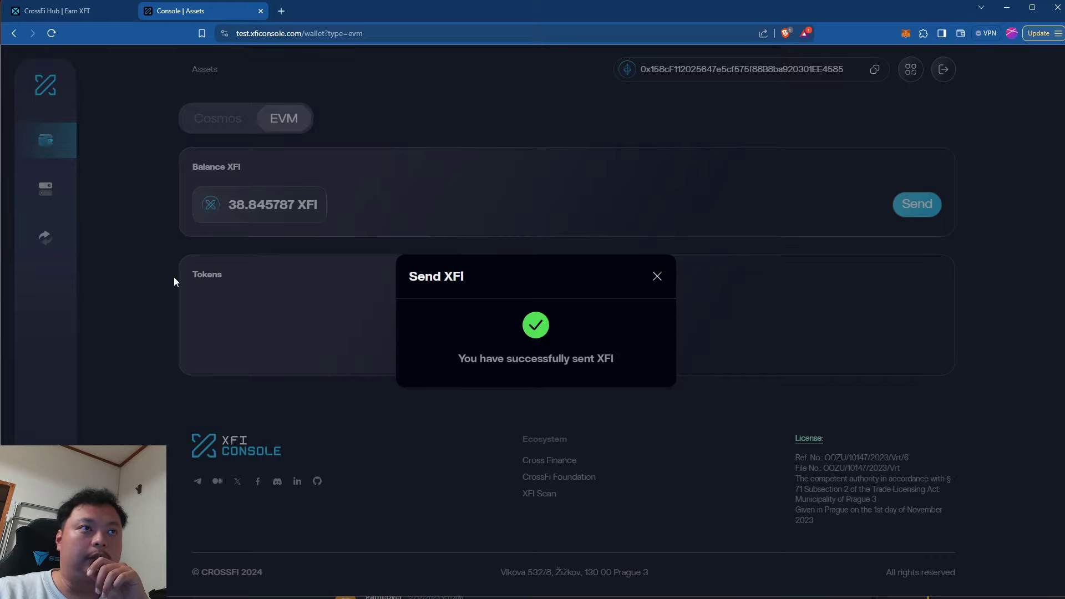
- Copy the hash of the newest evm transaction from the console's operations history
{"action": "left_click", "coordinate": [166, 275]}
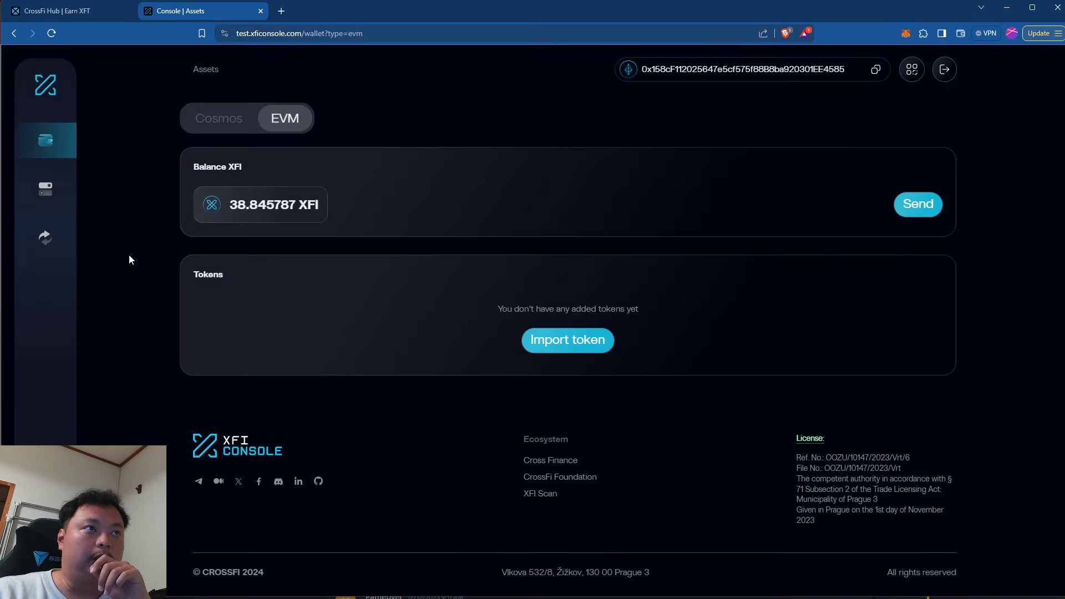
{"action": "left_click", "coordinate": [46, 237]}
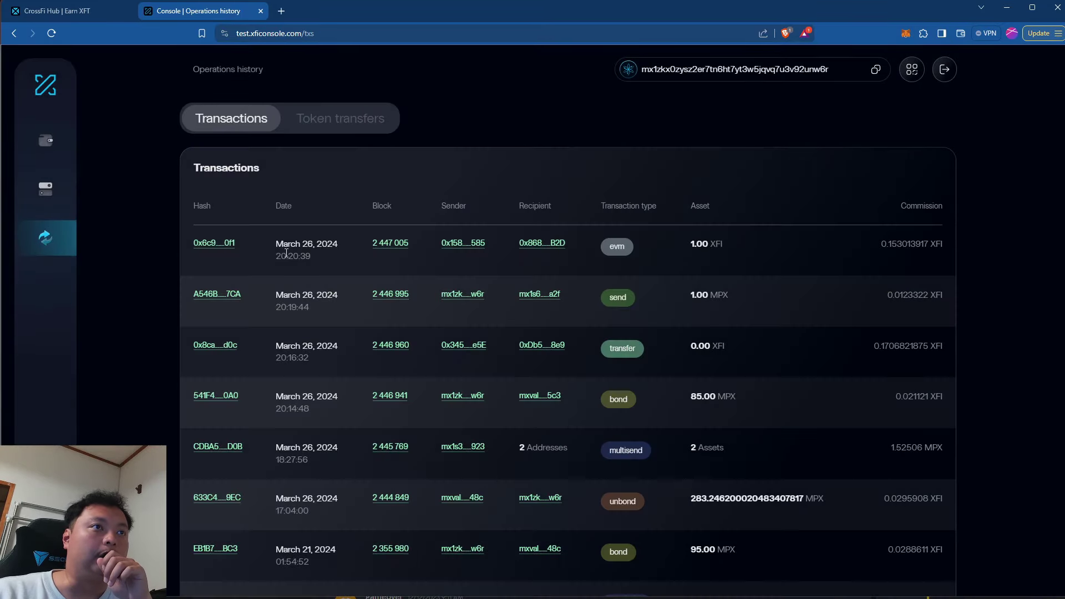
{"action": "mouse_move", "coordinate": [233, 245]}
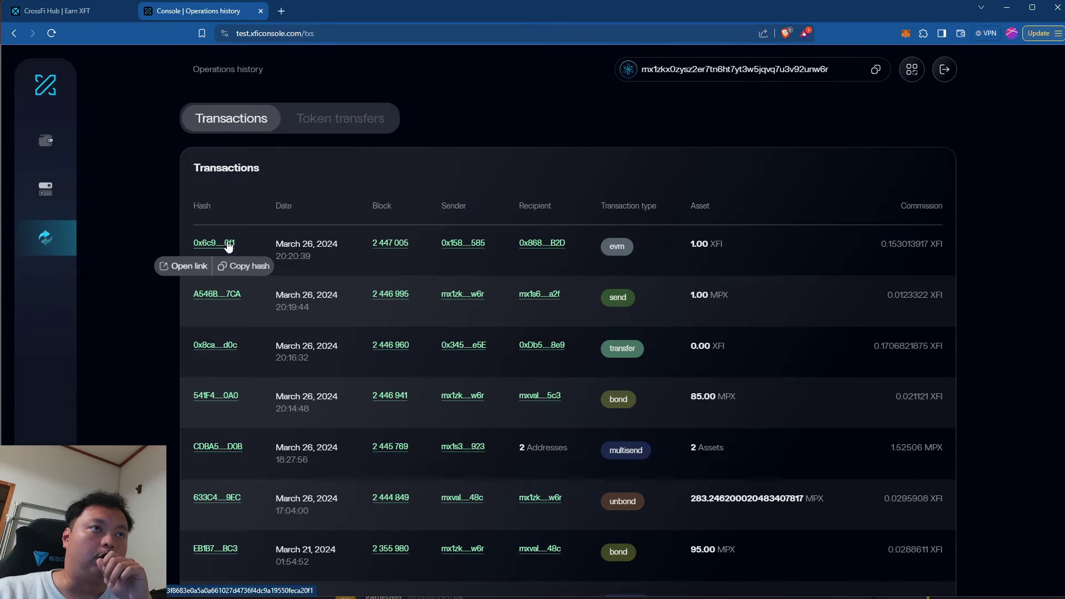
{"action": "left_click", "coordinate": [244, 271]}
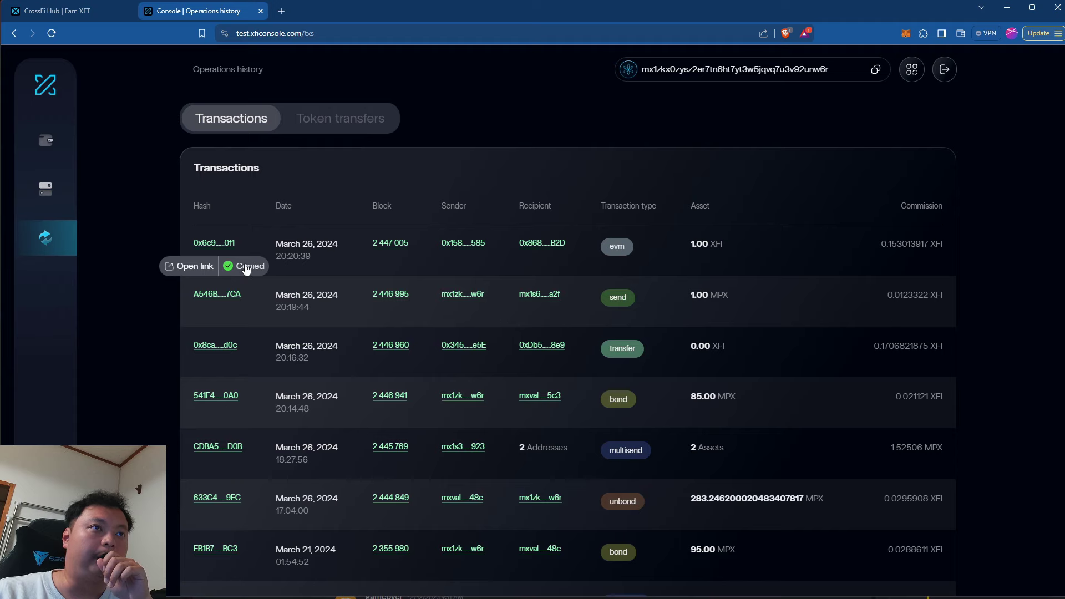
- Verify the EVM task on Earn XFT by pasting the copied hash and confirming
{"action": "left_click", "coordinate": [78, 13]}
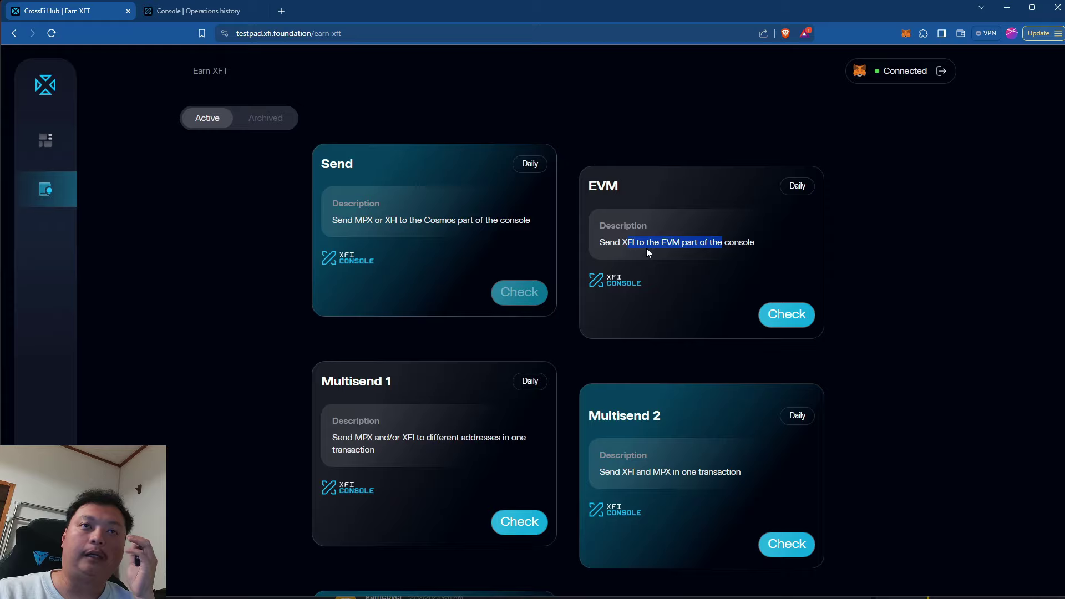
{"action": "left_click", "coordinate": [786, 315]}
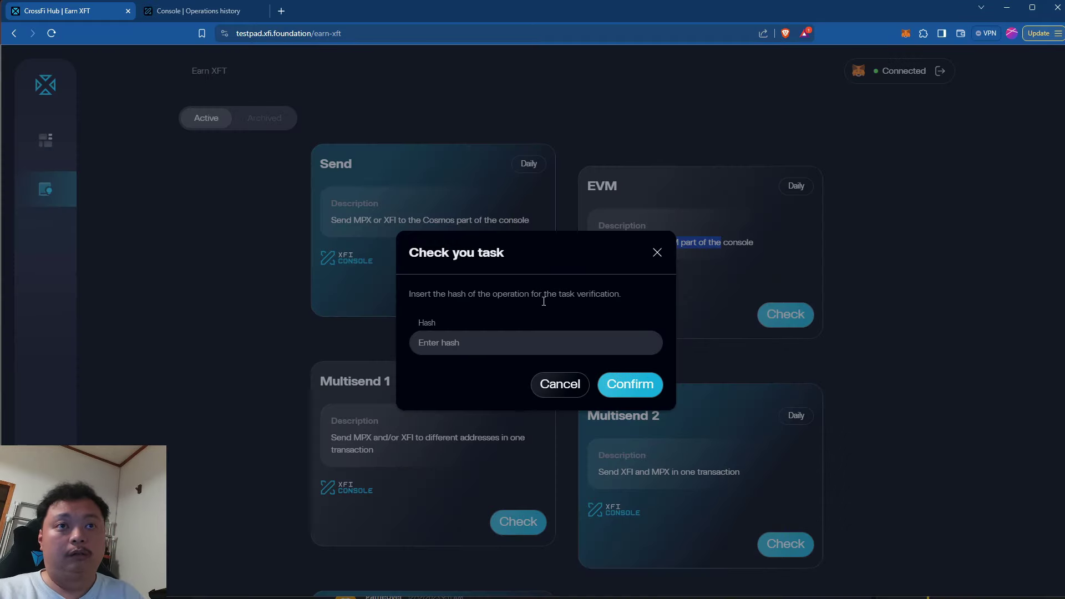
{"action": "left_click", "coordinate": [540, 347]}
{"action": "key", "text": "ctrl+v"}
{"action": "left_click", "coordinate": [627, 384]}
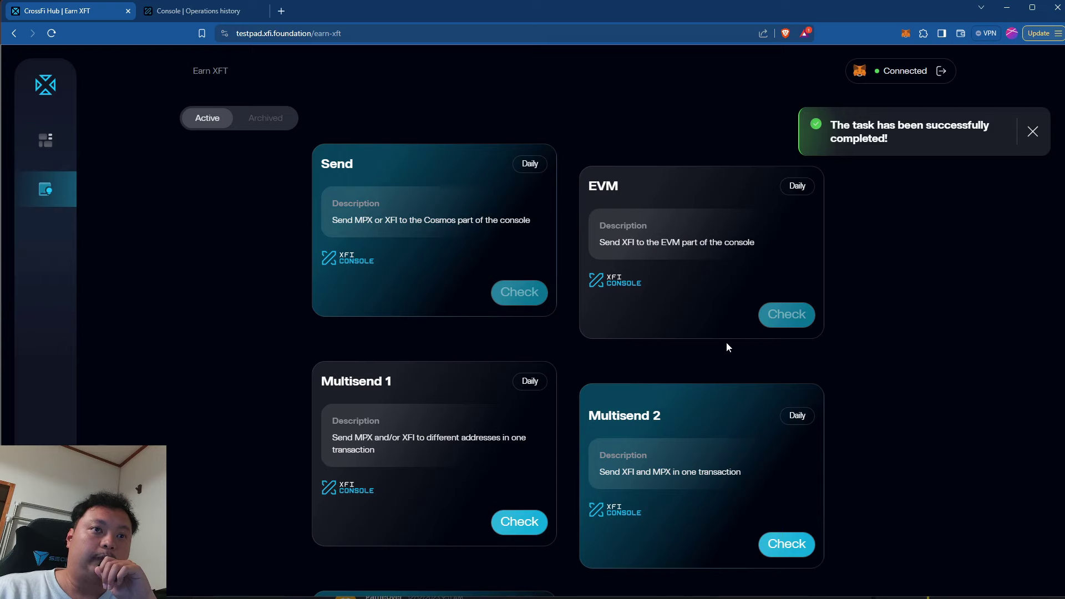
- Read through the Send, EVM and Multisend 2 task titles and descriptions on Earn XFT
{"action": "double_click", "coordinate": [330, 168]}
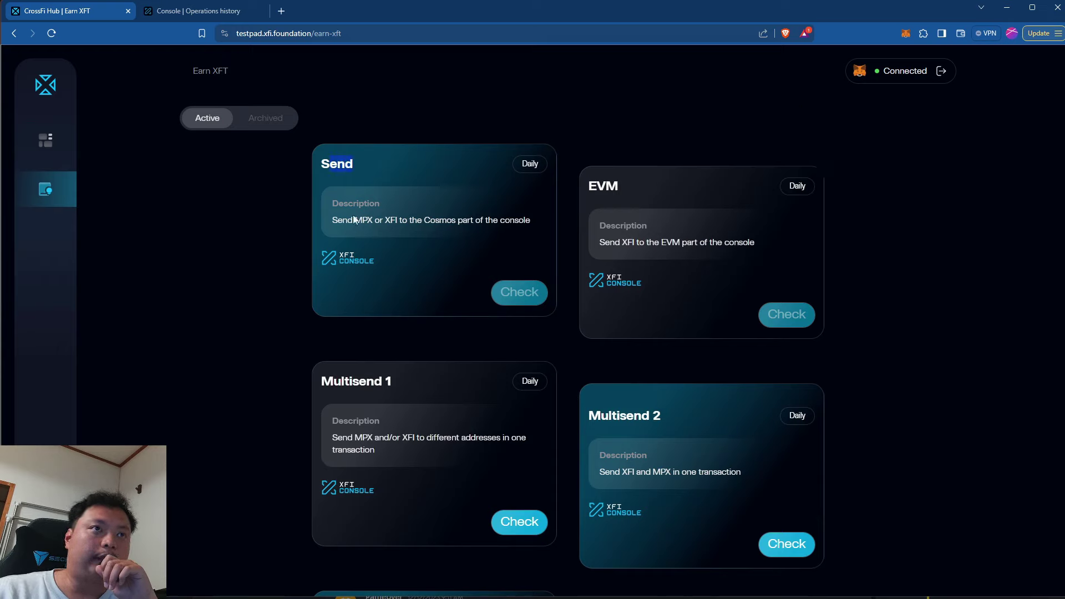
{"action": "mouse_move", "coordinate": [354, 220]}
{"action": "left_mouse_down"}
{"action": "mouse_move", "coordinate": [451, 221]}
{"action": "mouse_move", "coordinate": [374, 224]}
{"action": "left_mouse_up"}
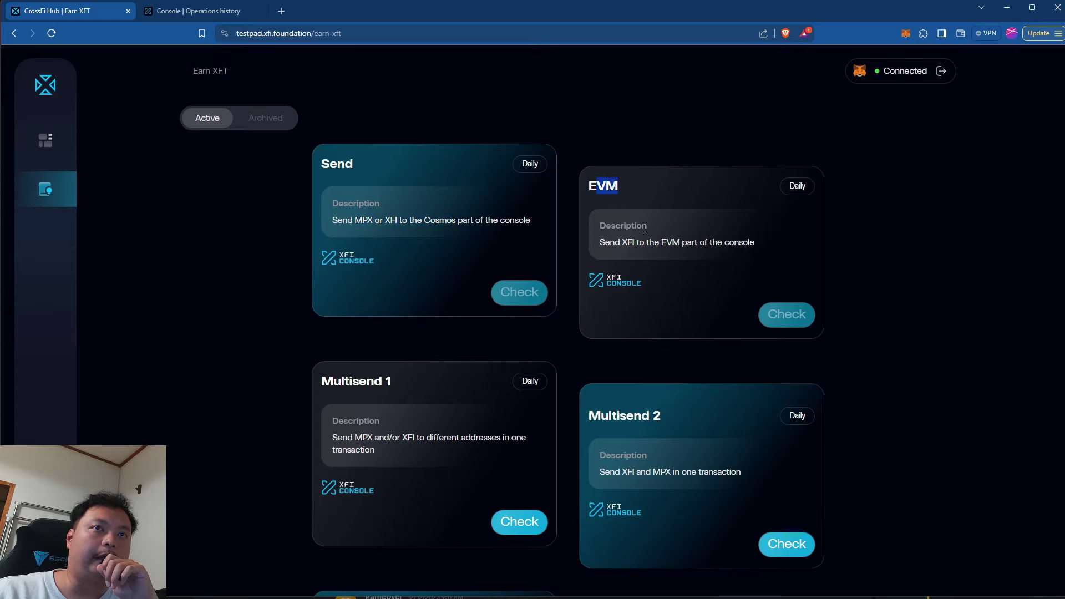
{"action": "left_click_drag", "start_coordinate": [660, 242], "coordinate": [688, 242]}
{"action": "scroll", "coordinate": [387, 416], "scroll_direction": "down", "scroll_amount": 4}
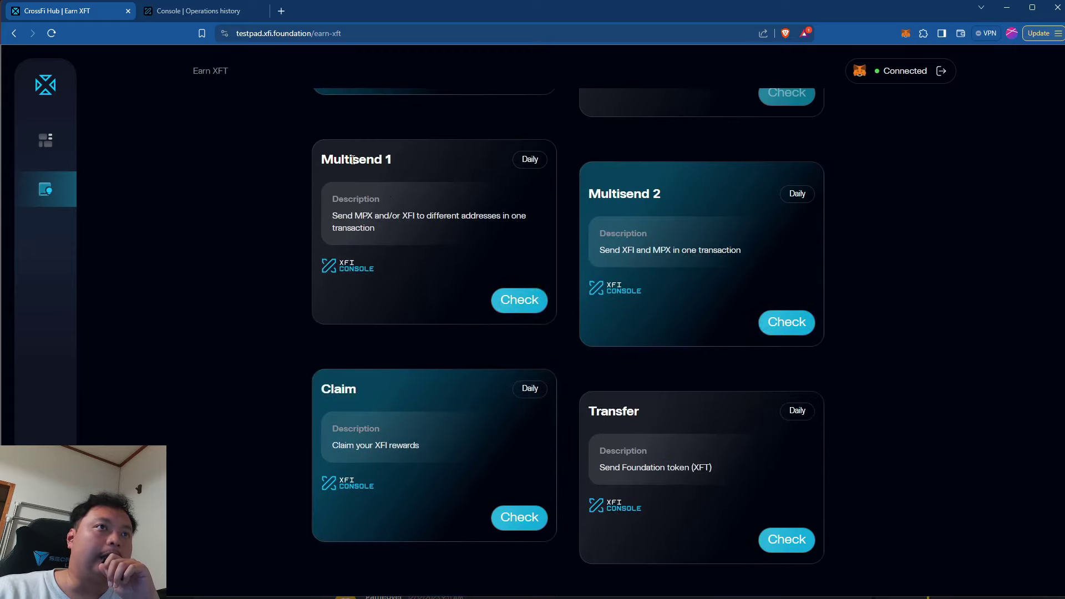
{"action": "left_click_drag", "start_coordinate": [352, 160], "coordinate": [415, 157]}
{"action": "left_click_drag", "start_coordinate": [590, 194], "coordinate": [723, 190]}
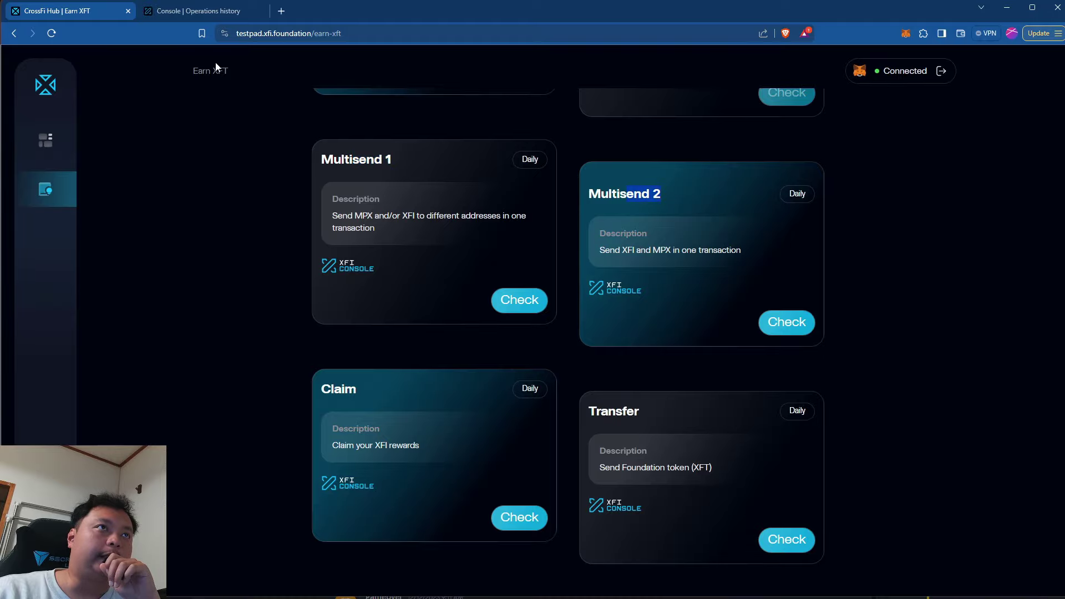
- Look over the console's Staking page and the Wallet send form's recipient field
{"action": "left_click", "coordinate": [226, 12]}
{"action": "left_click", "coordinate": [52, 203]}
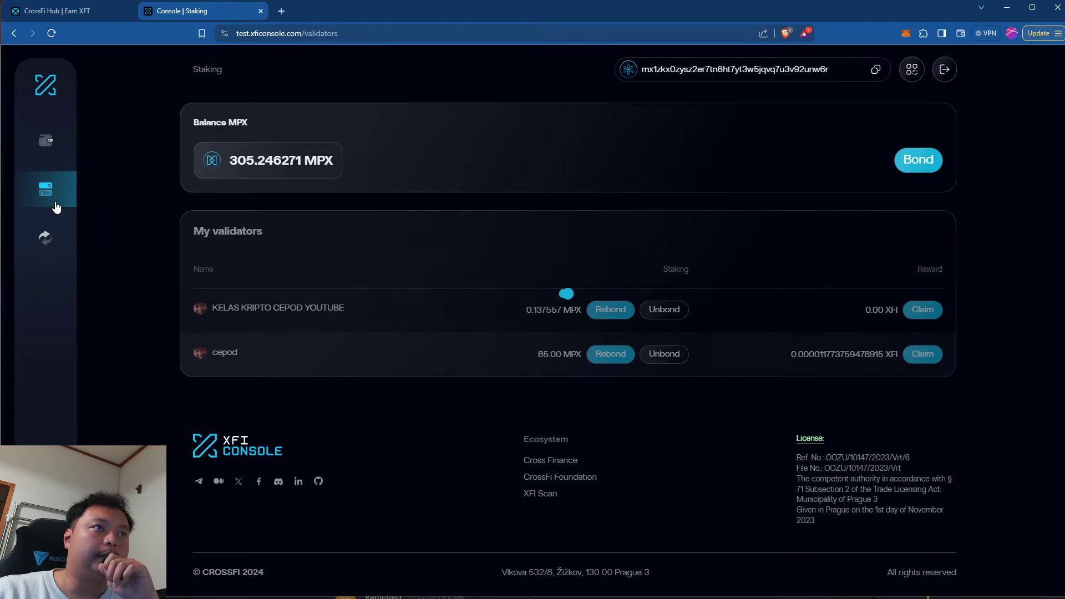
{"action": "left_click", "coordinate": [44, 147]}
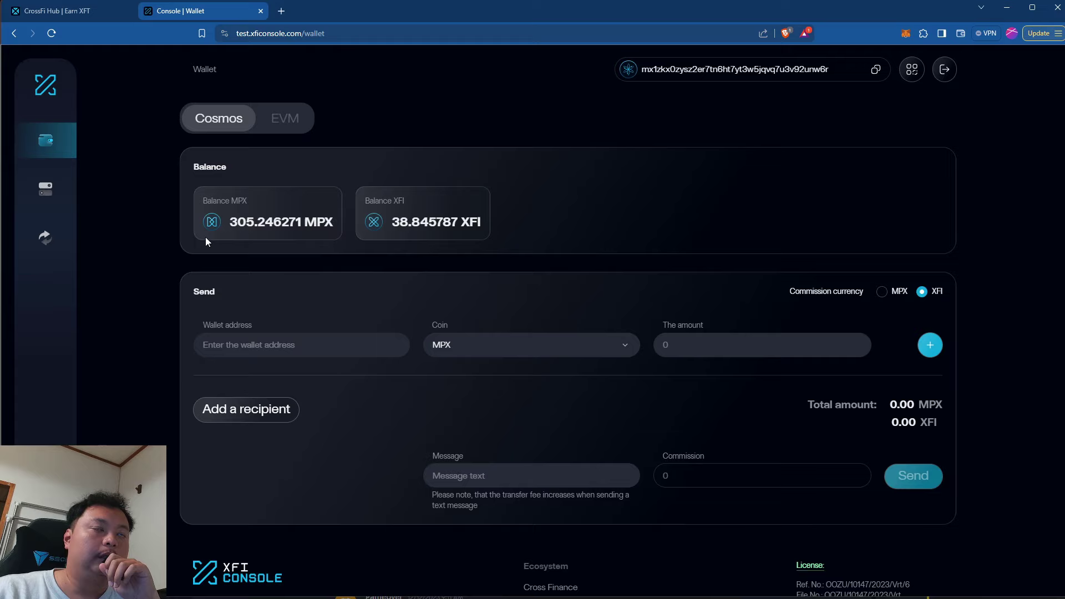
{"action": "left_click", "coordinate": [279, 345]}
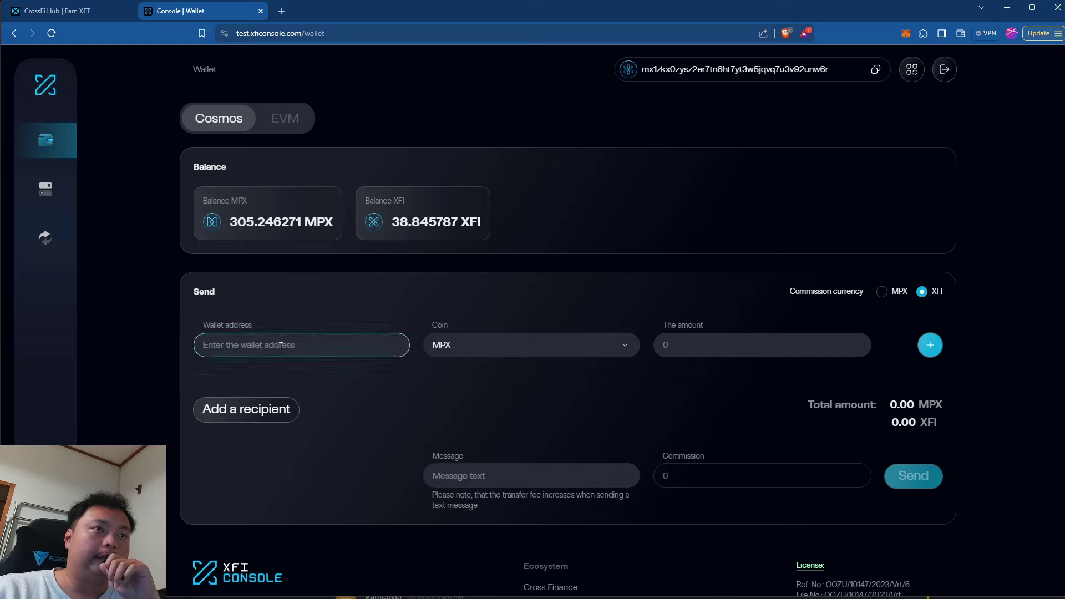
- Reread the Multisend 1 task description, then go to the other window's console
{"action": "left_click", "coordinate": [56, 11]}
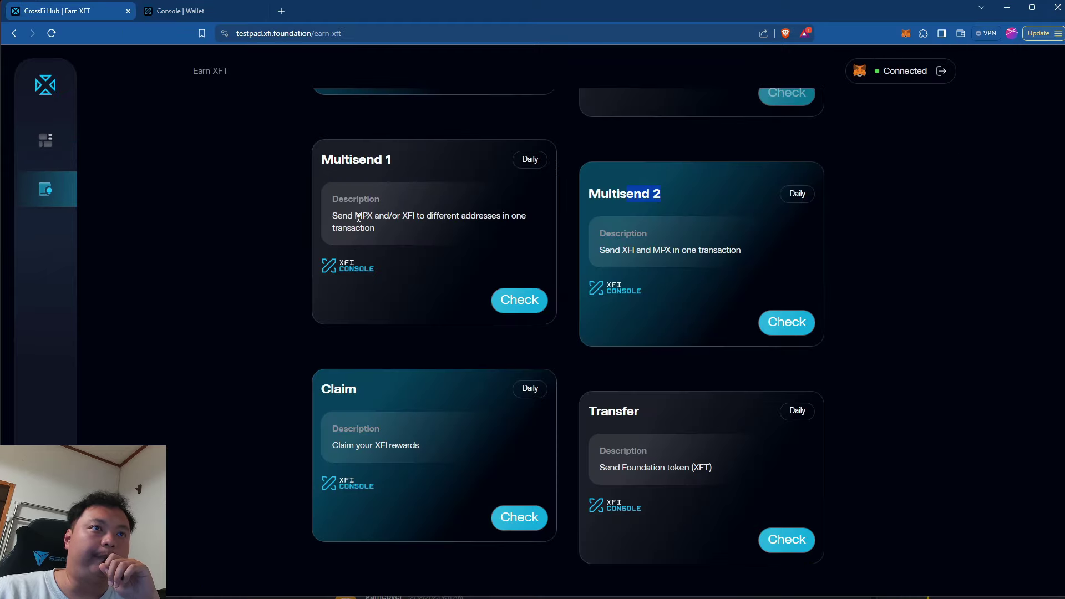
{"action": "left_click_drag", "start_coordinate": [358, 218], "coordinate": [501, 223]}
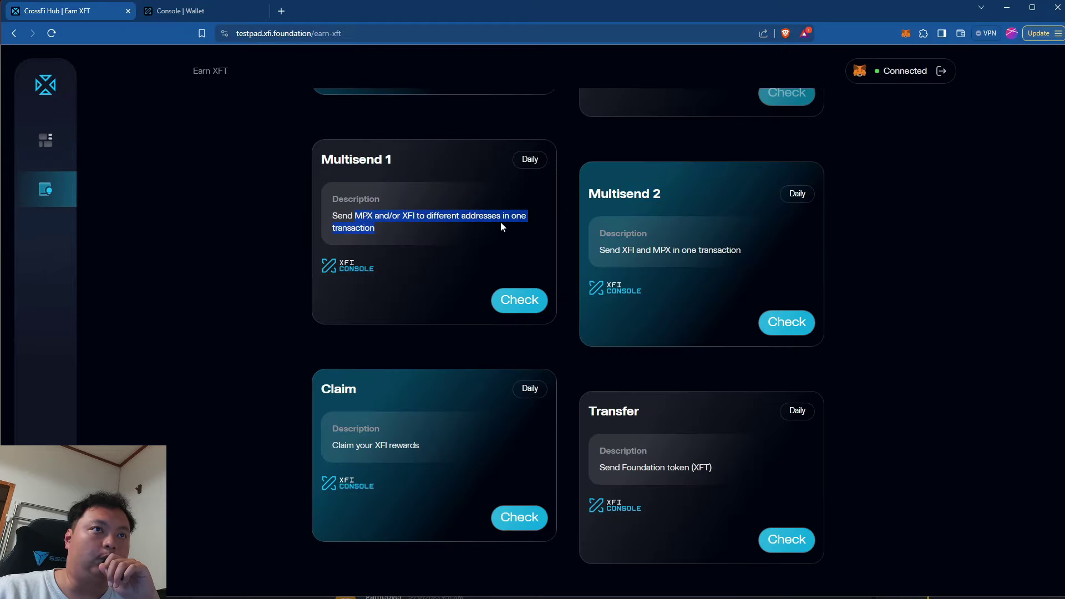
{"action": "left_click", "coordinate": [218, 16]}
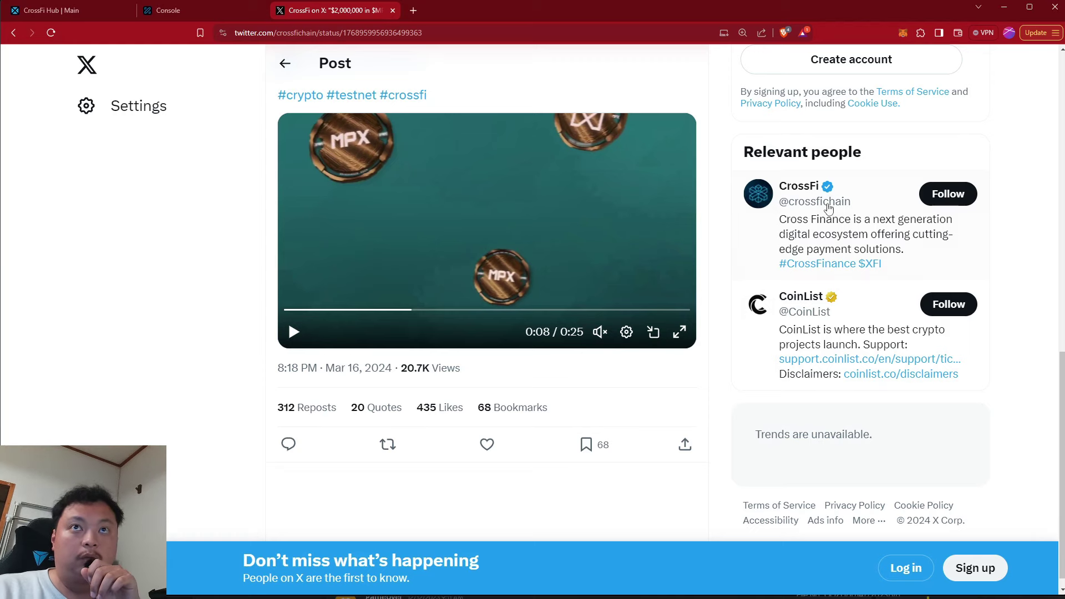
{"action": "left_click", "coordinate": [192, 10]}
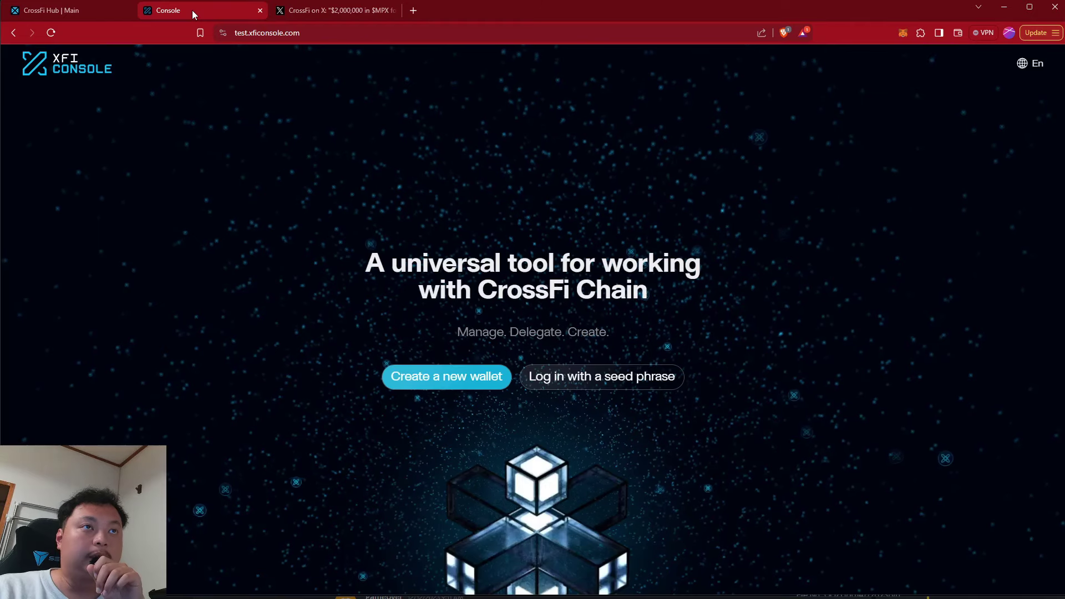
- Paste the second wallet's Cosmos address from the Hub dashboard as the recipient
{"action": "left_click", "coordinate": [79, 8]}
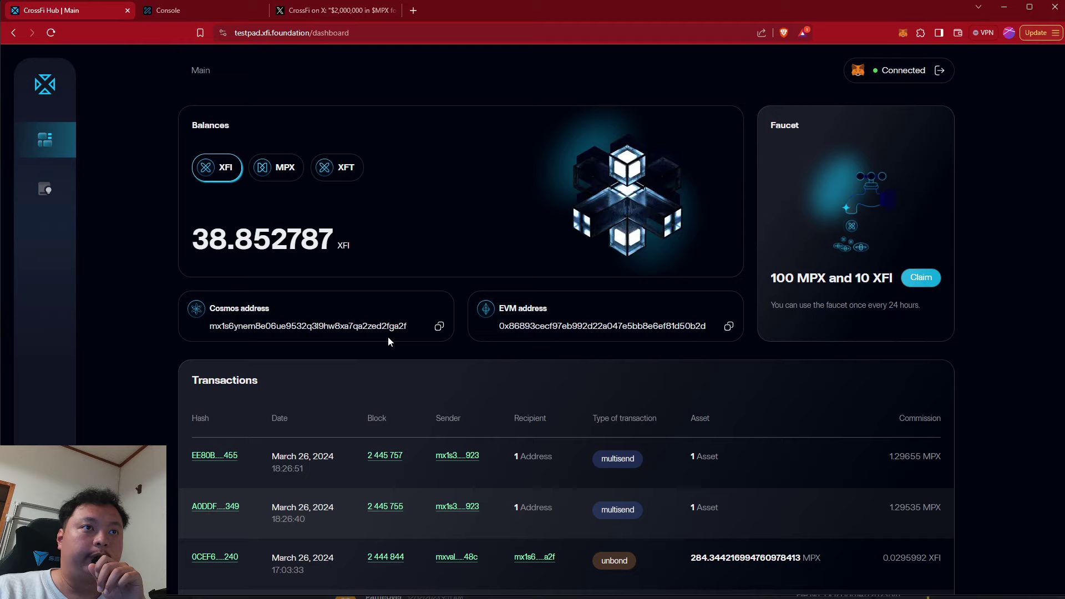
{"action": "left_click", "coordinate": [440, 328]}
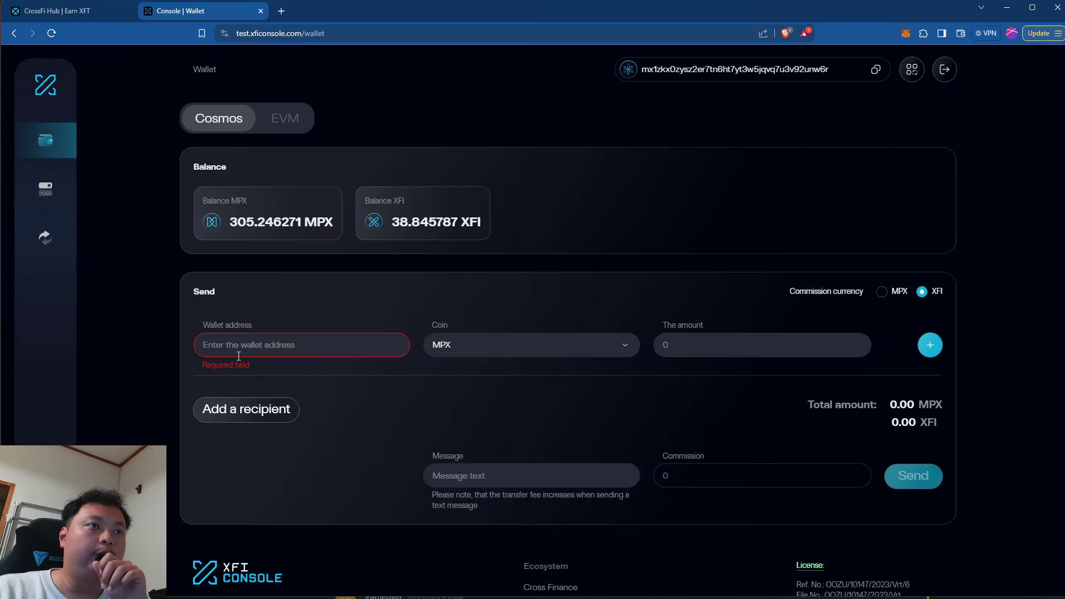
{"action": "right_click", "coordinate": [238, 356]}
{"action": "left_click", "coordinate": [242, 350]}
{"action": "right_click", "coordinate": [242, 348]}
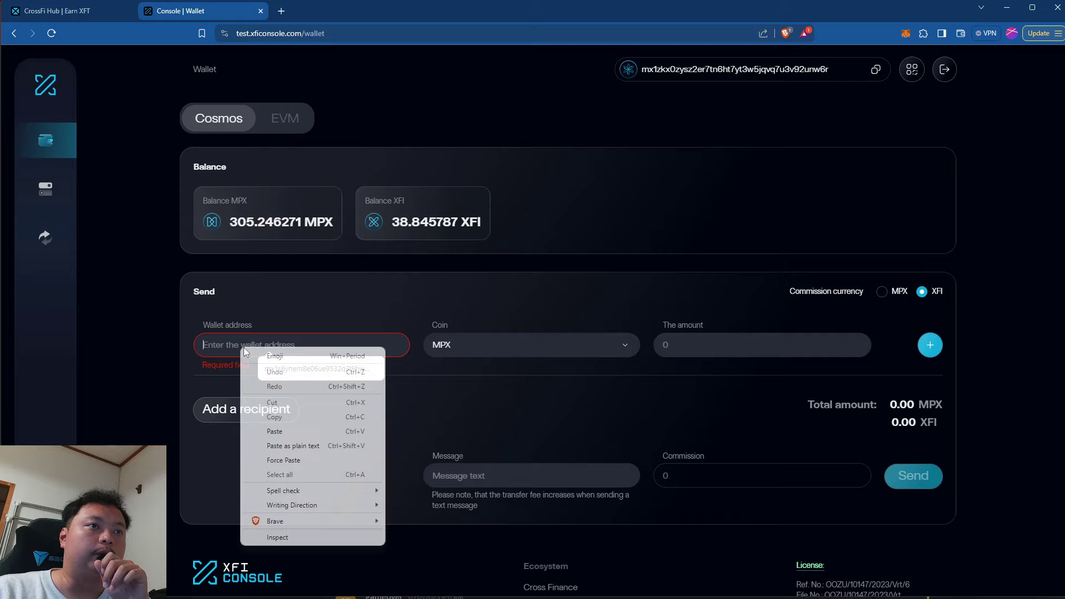
{"action": "left_click", "coordinate": [274, 431]}
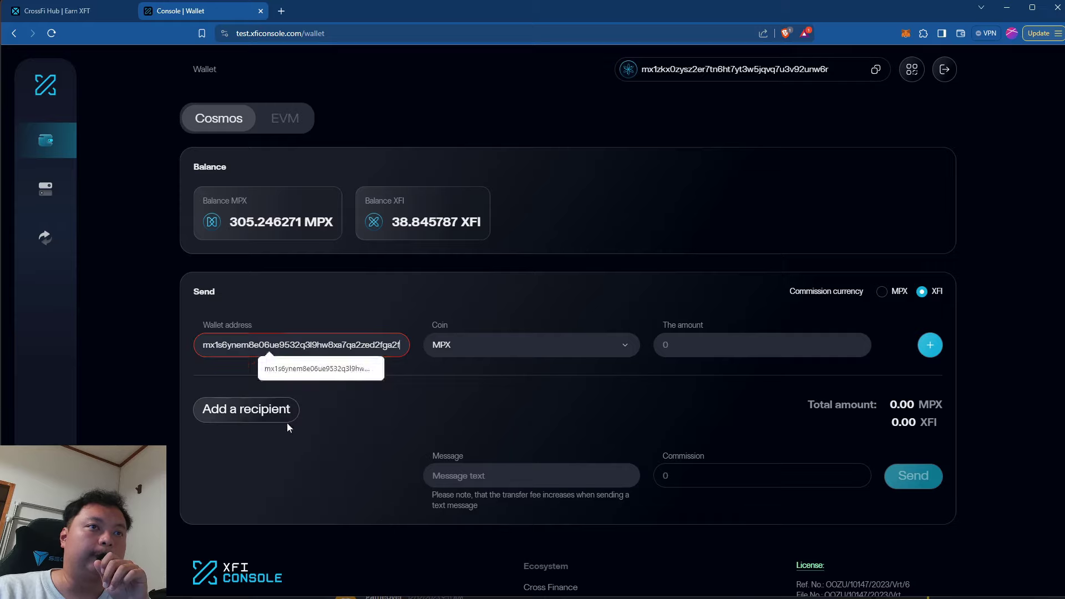
- Send 1 MPX and 1 XFI in one transfer, then open Operations history
{"action": "left_click", "coordinate": [930, 346]}
{"action": "left_click", "coordinate": [686, 354]}
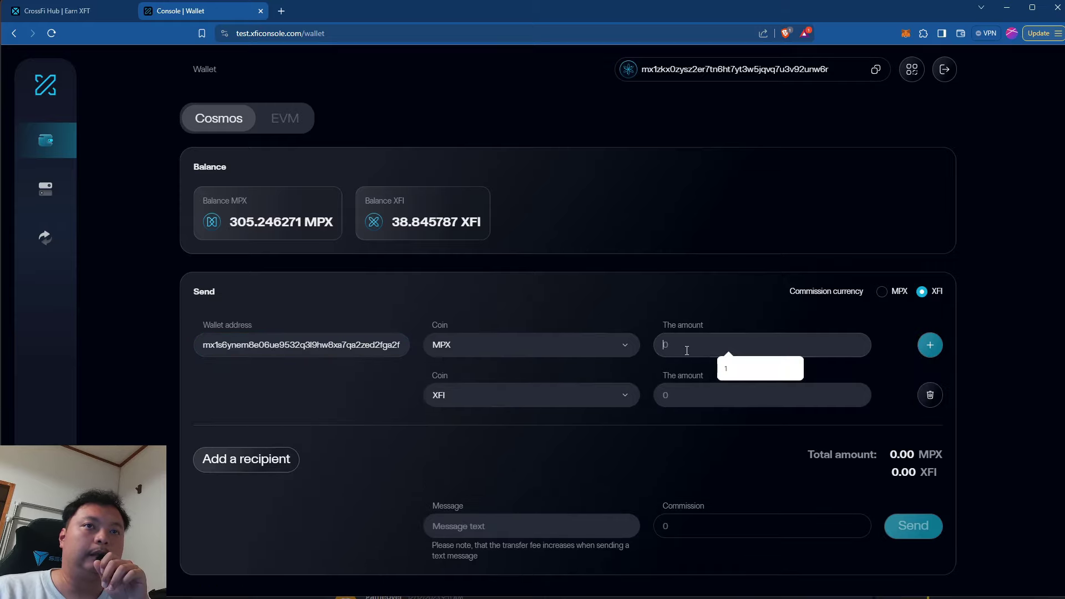
{"action": "type", "text": "1"}
{"action": "left_click", "coordinate": [690, 395]}
{"action": "type", "text": "1"}
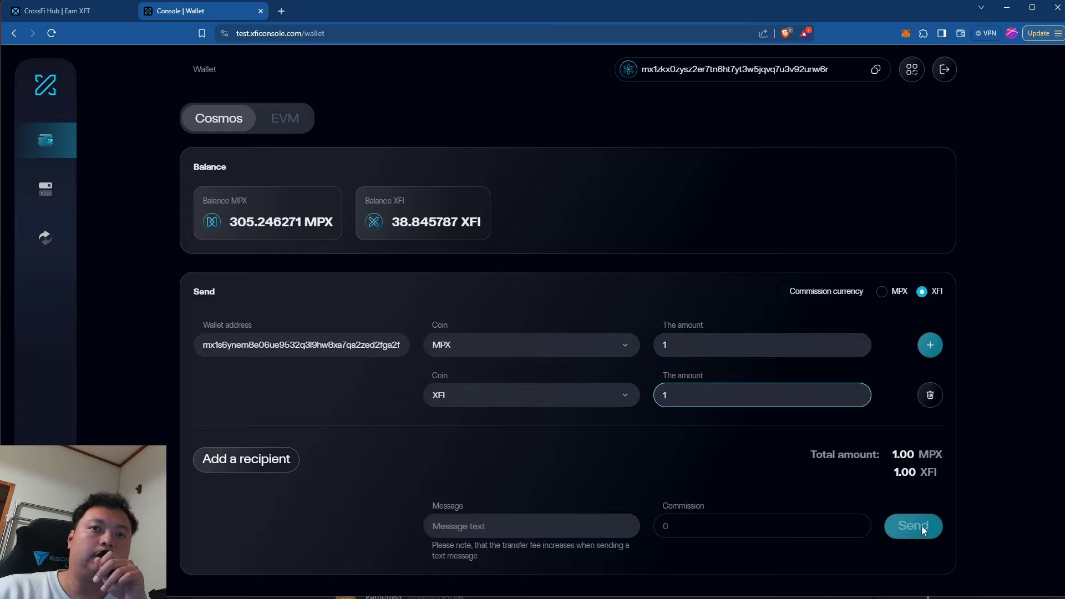
{"action": "left_click", "coordinate": [894, 431]}
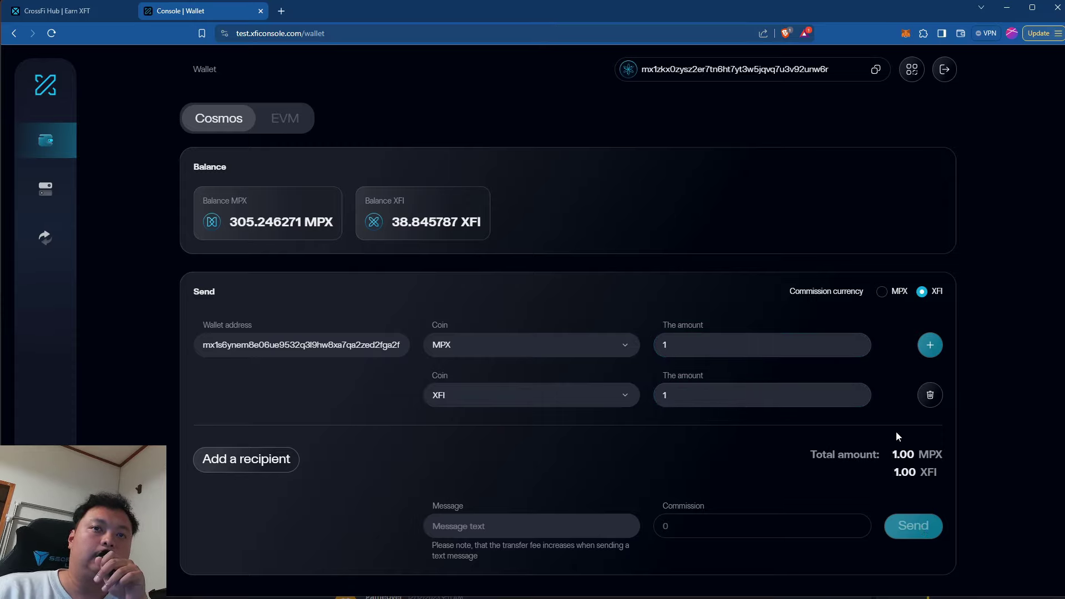
{"action": "left_click", "coordinate": [909, 524]}
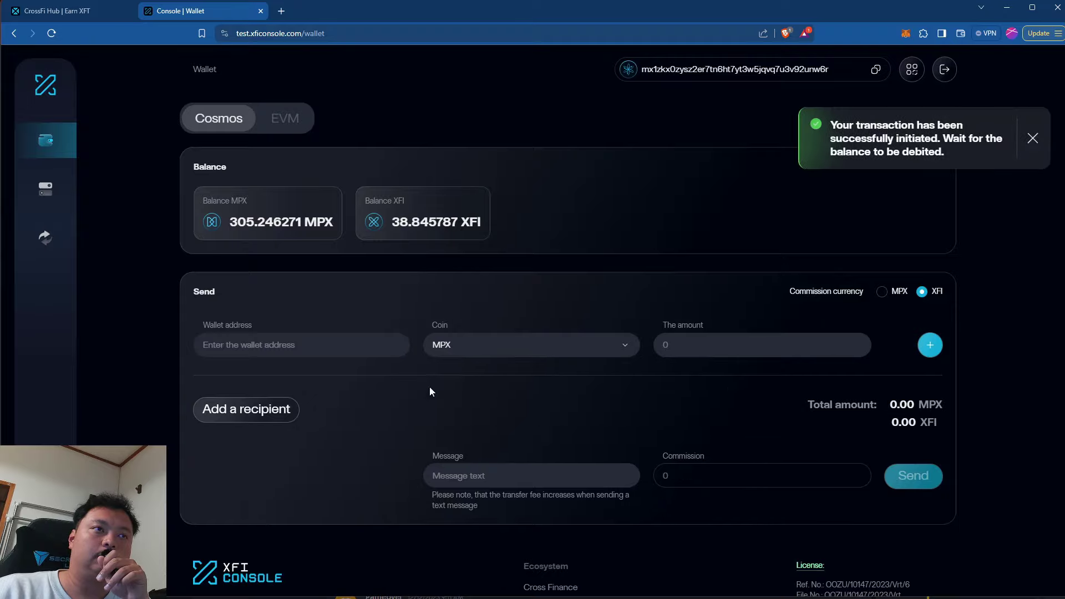
{"action": "left_click", "coordinate": [40, 238]}
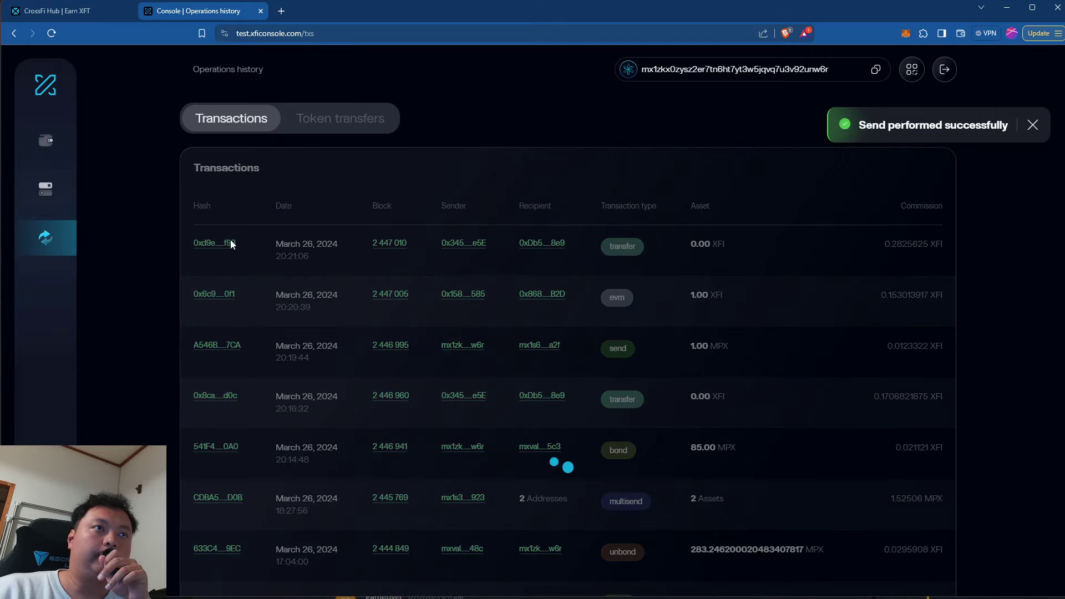
- Try verifying the Multisend 1 task with the pasted transaction hash
{"action": "mouse_move", "coordinate": [228, 243]}
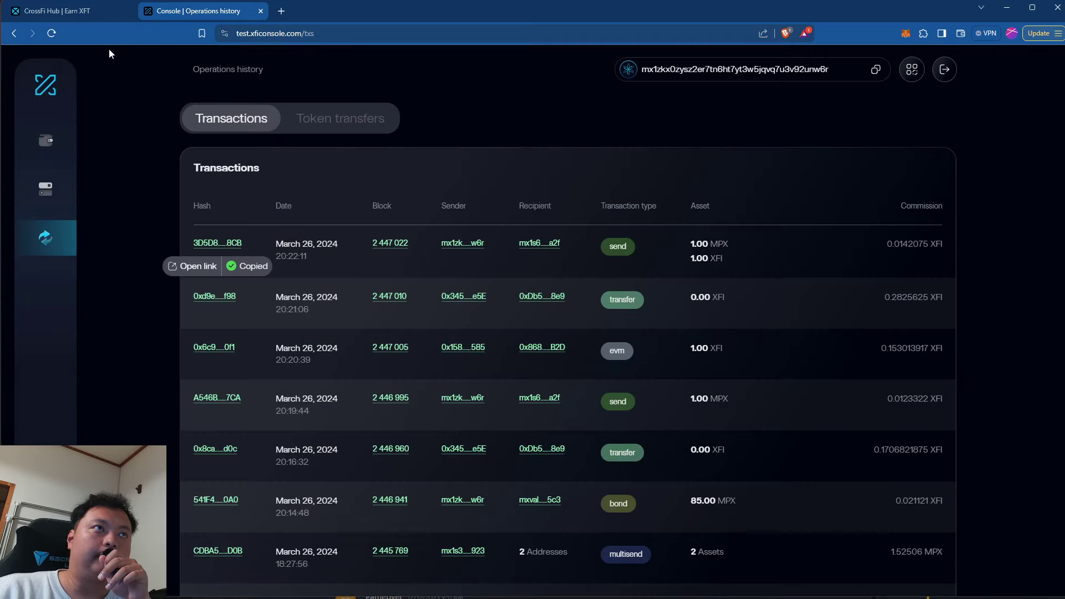
{"action": "left_click", "coordinate": [78, 13]}
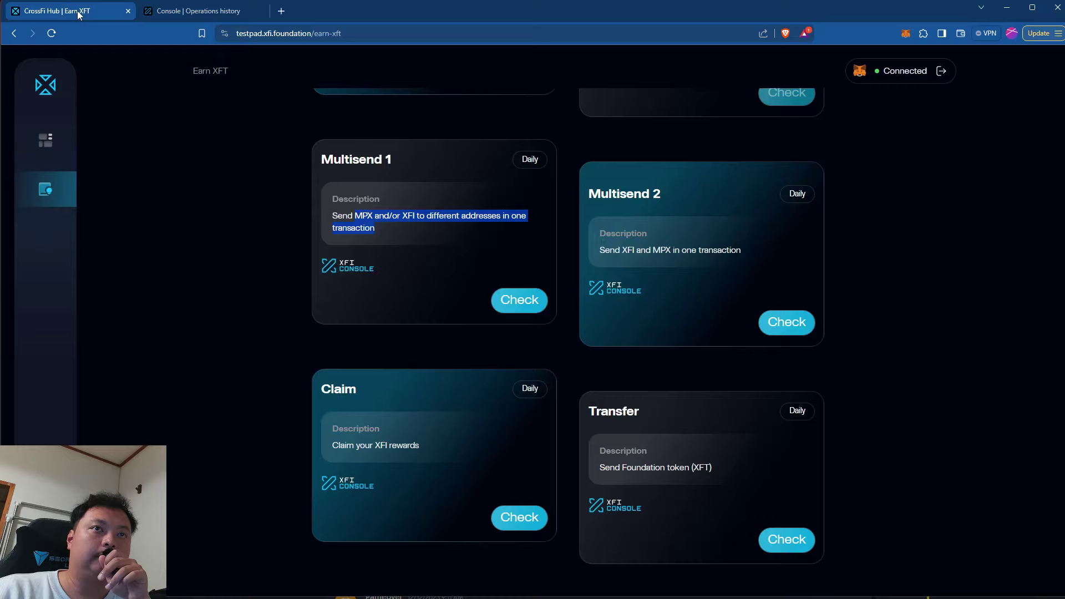
{"action": "left_click", "coordinate": [500, 294]}
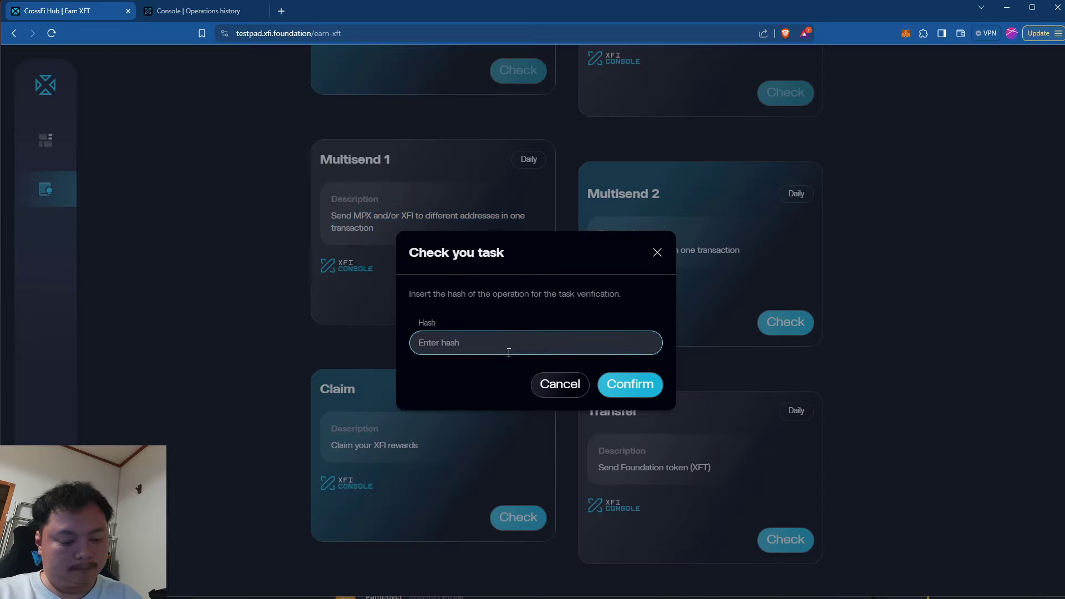
{"action": "key", "text": "ctrl+v"}
{"action": "left_click", "coordinate": [635, 390]}
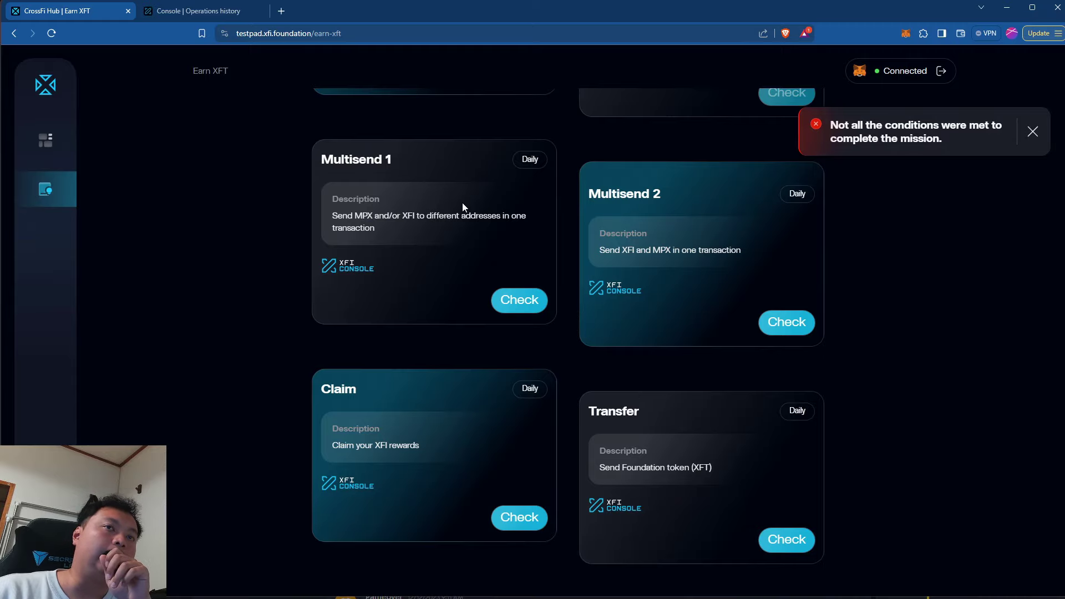
- After the rejection, verify Multisend 2 with the same hash instead
{"action": "left_click", "coordinate": [225, 13]}
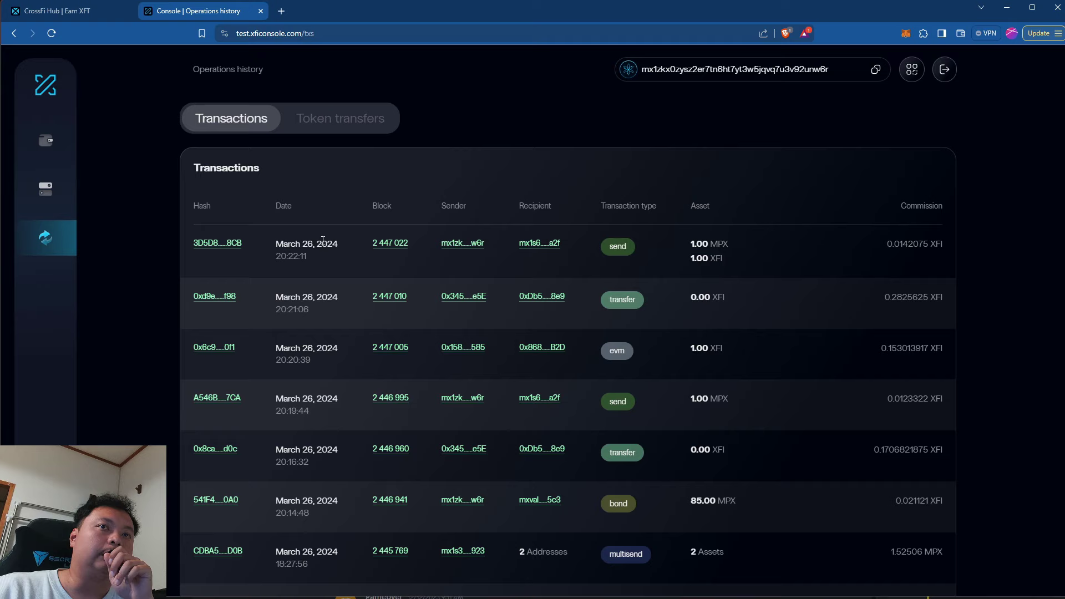
{"action": "left_click", "coordinate": [61, 11]}
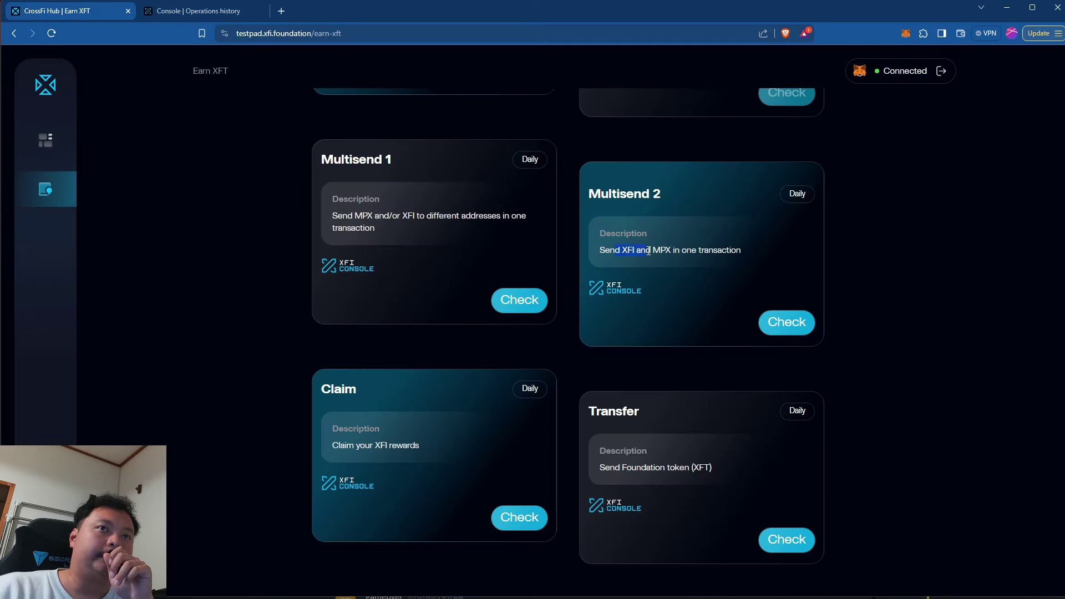
{"action": "left_click", "coordinate": [787, 322]}
{"action": "left_click", "coordinate": [560, 351]}
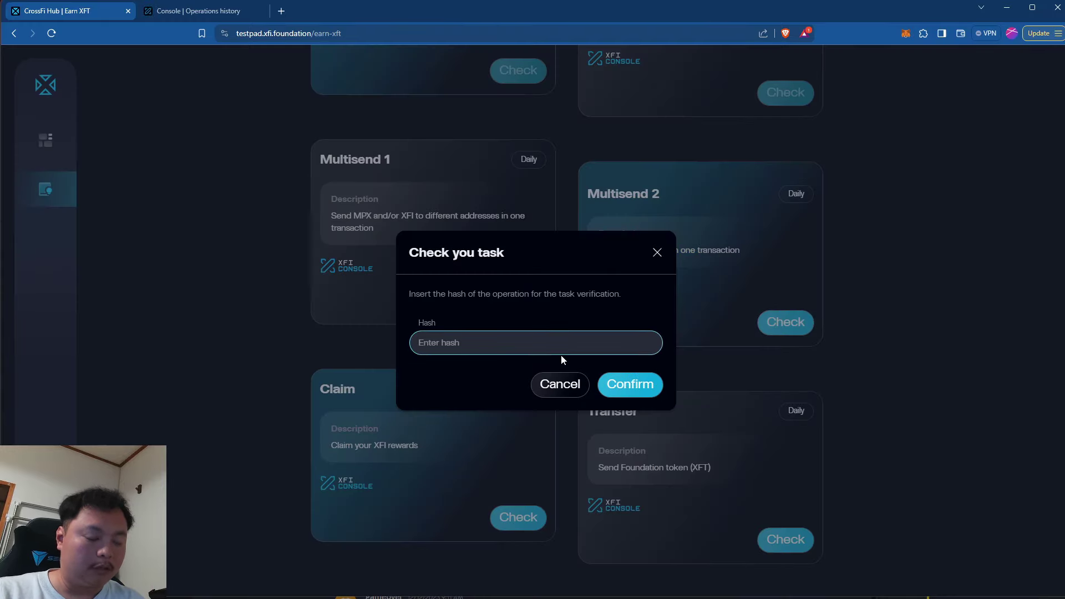
{"action": "key", "text": "ctrl+v"}
{"action": "left_click", "coordinate": [616, 388]}
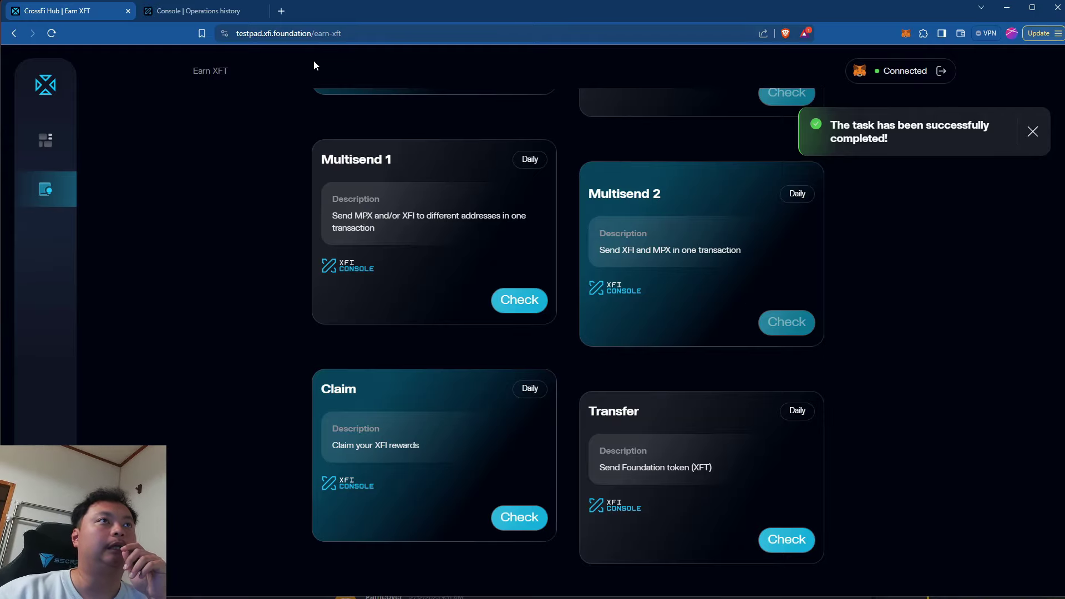
{"action": "left_click", "coordinate": [214, 12]}
{"action": "left_click", "coordinate": [64, 13]}
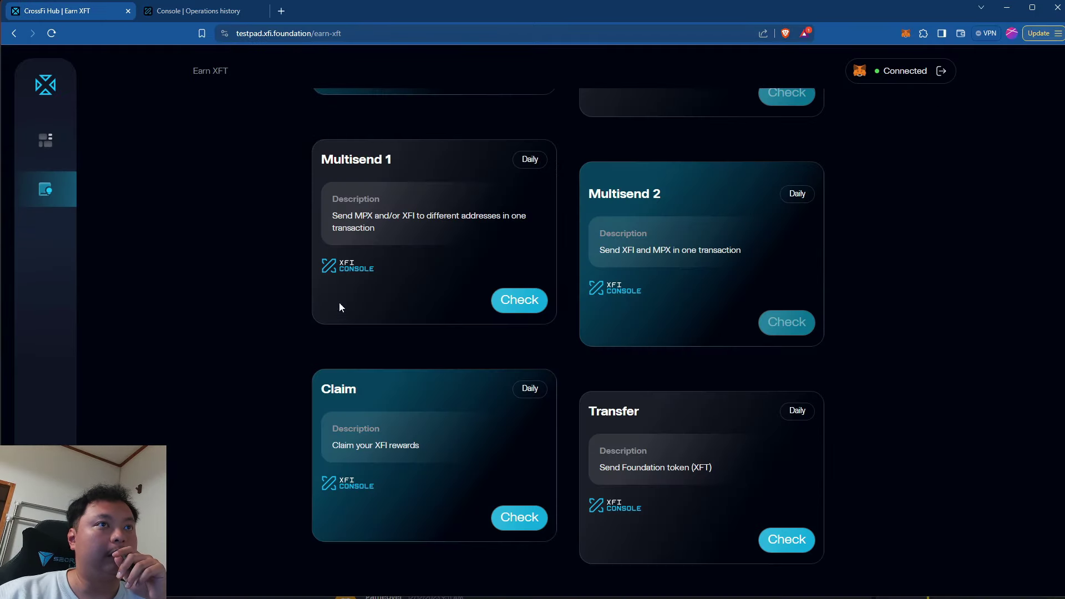
- Visit the Staking and Wallet pages and check the browser wallet extension's balance
{"action": "left_click", "coordinate": [217, 12]}
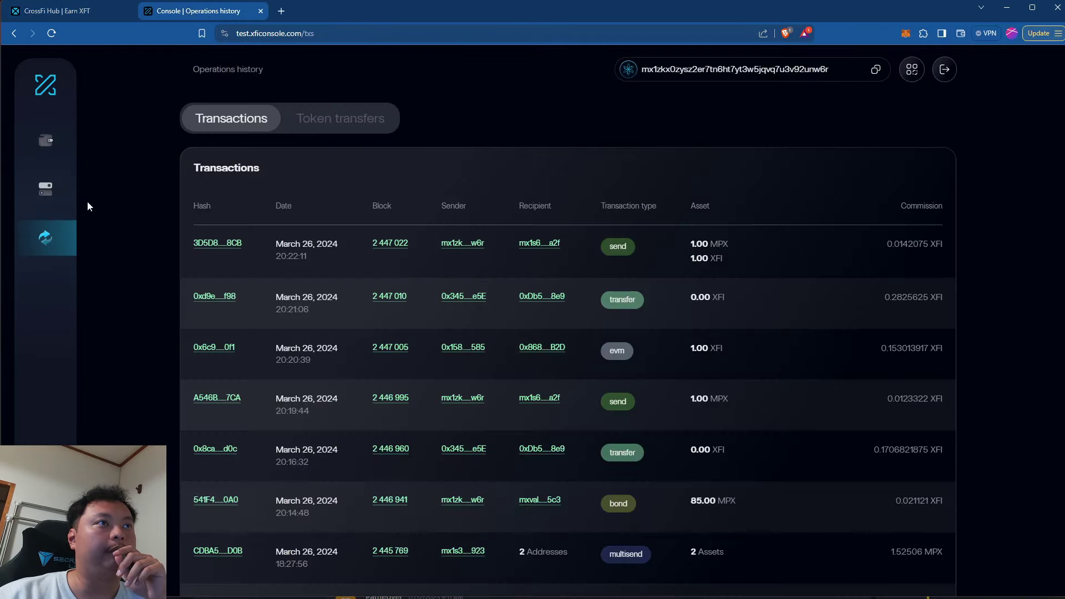
{"action": "left_click", "coordinate": [47, 192]}
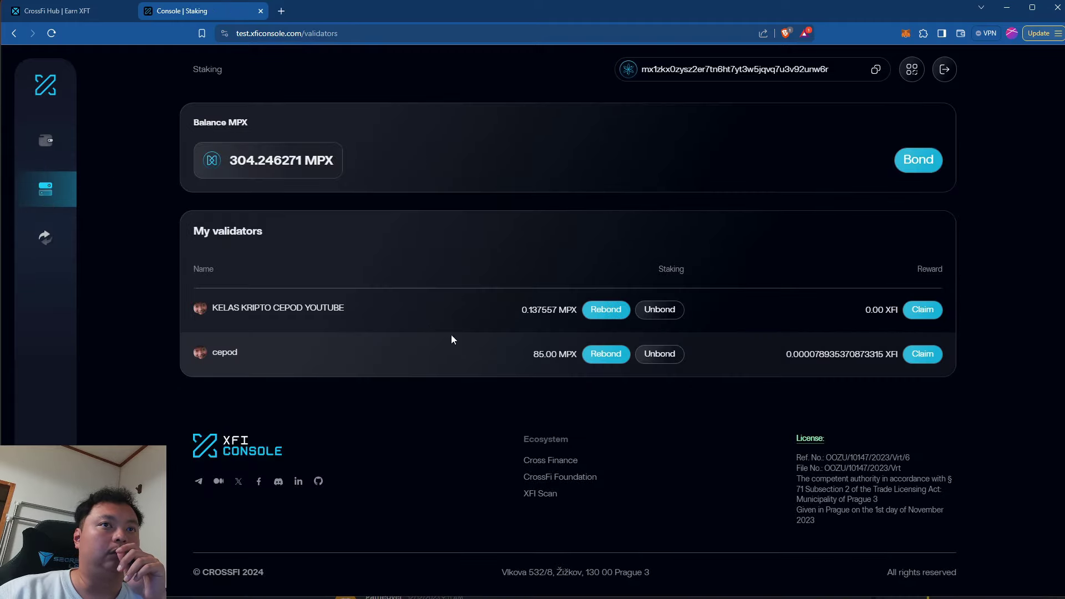
{"action": "left_click", "coordinate": [47, 141]}
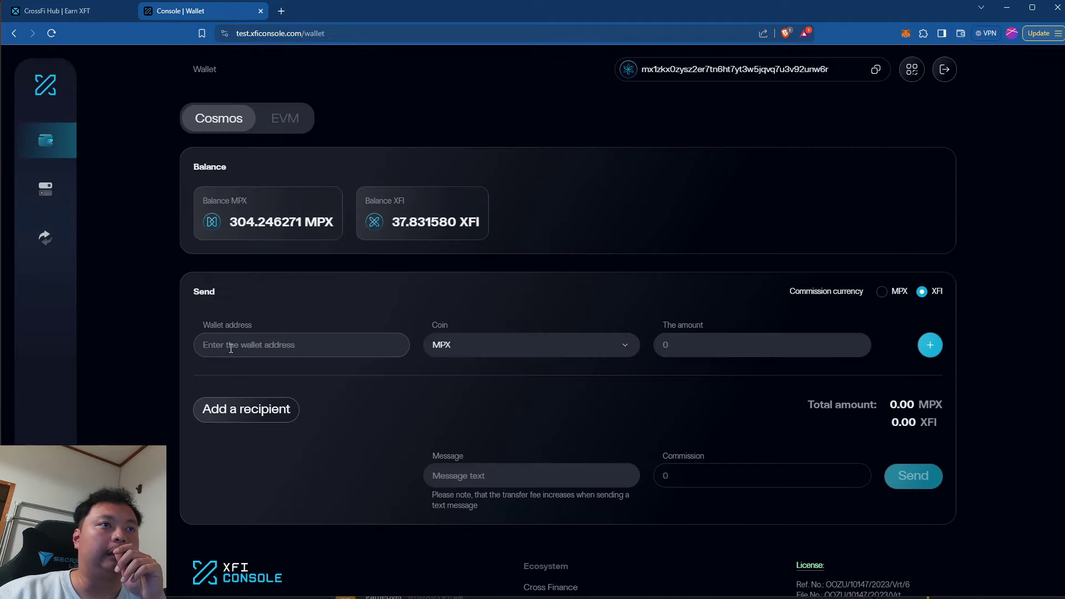
{"action": "left_click", "coordinate": [905, 35]}
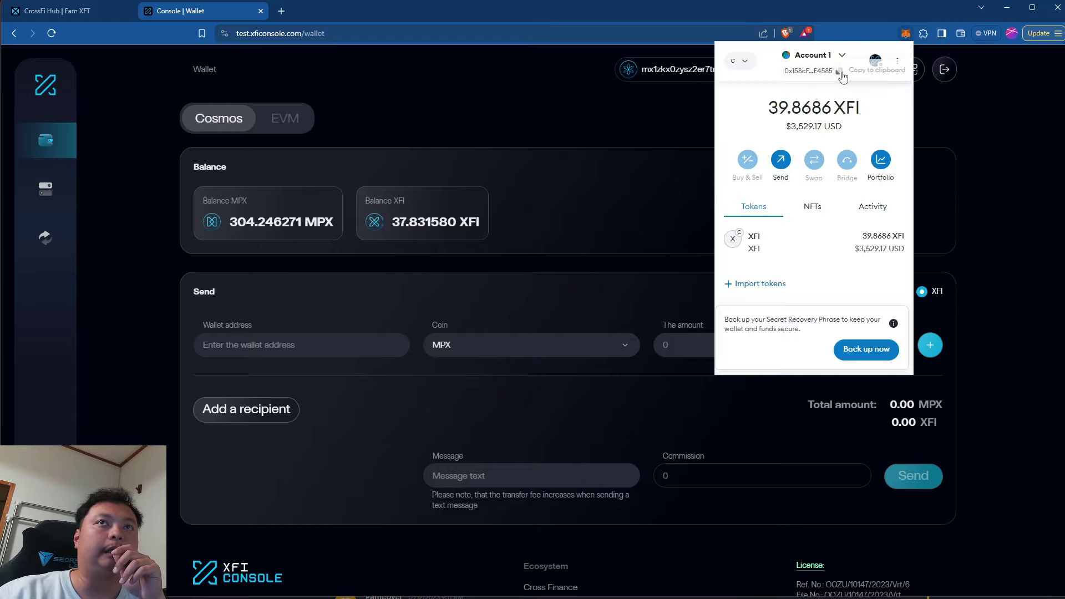
{"action": "left_click", "coordinate": [590, 161]}
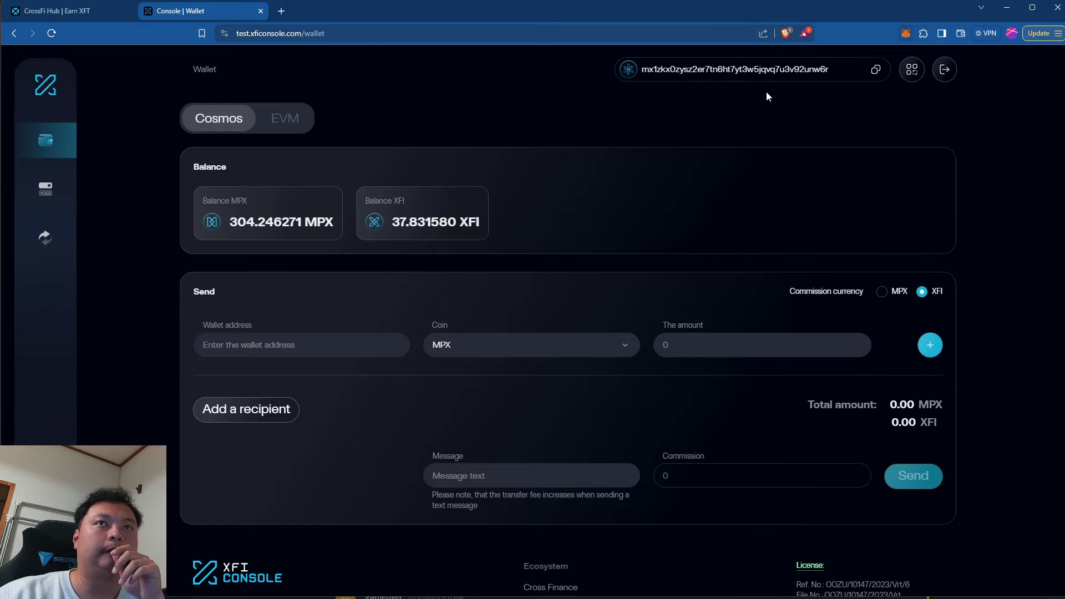
- Paste the account's own address as the first recipient and copy the Hub Cosmos address
{"action": "left_click", "coordinate": [875, 70]}
{"action": "left_click", "coordinate": [314, 346]}
{"action": "key", "text": "ctrl+v"}
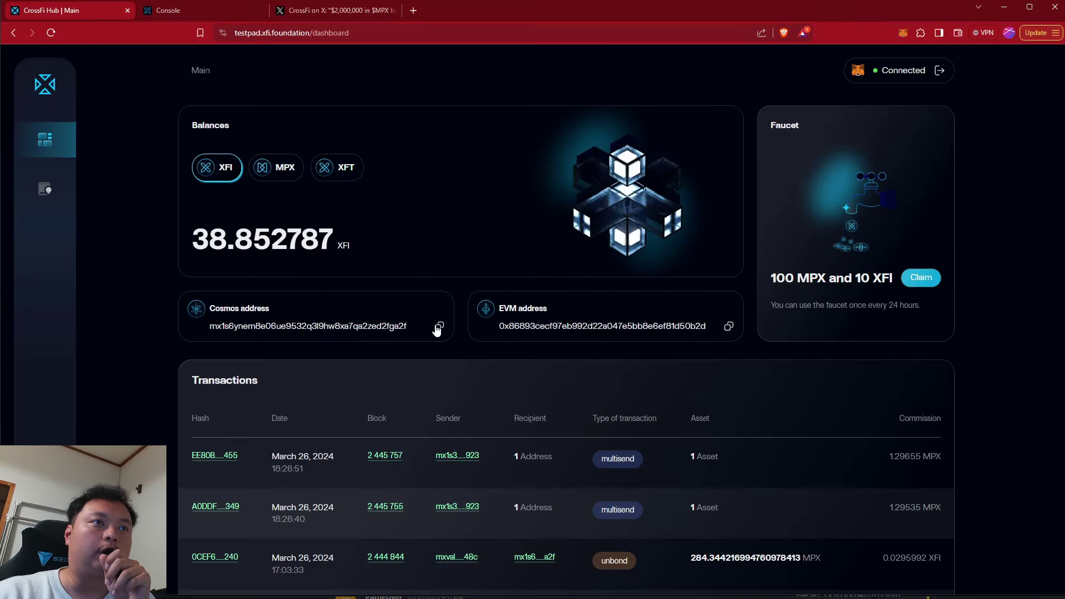
{"action": "left_click", "coordinate": [439, 327]}
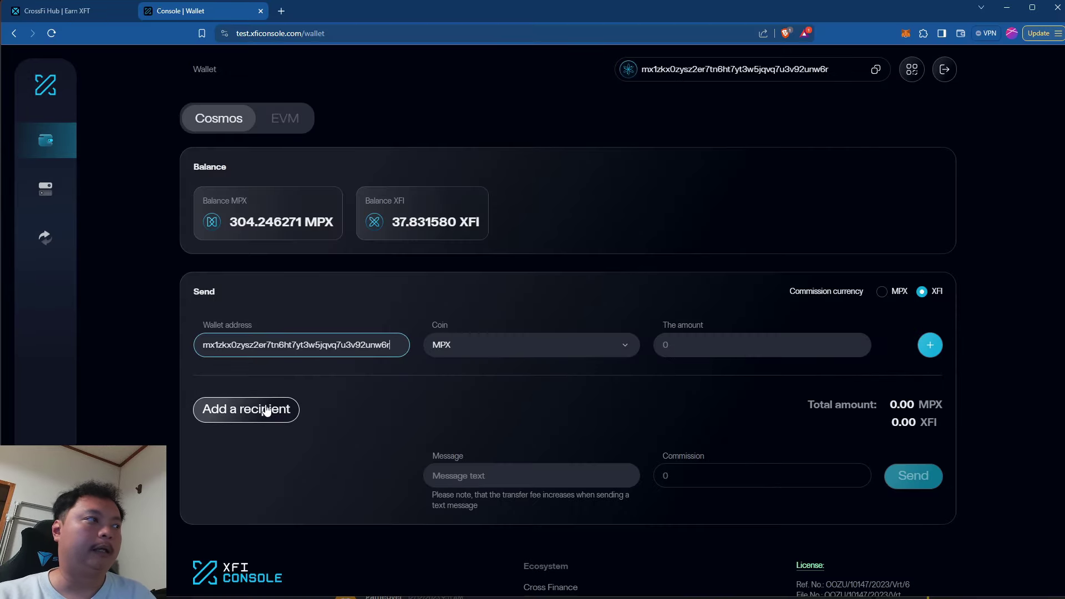
- Add the Cosmos address as second recipient and enter 1 MPX for both recipients
{"action": "left_click", "coordinate": [267, 410]}
{"action": "left_click", "coordinate": [288, 413]}
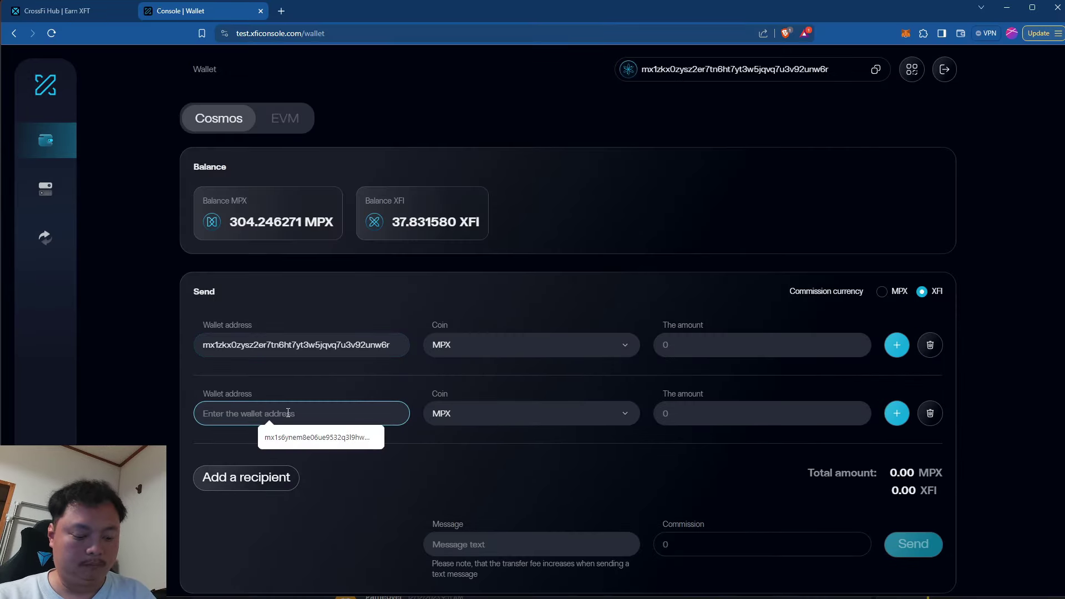
{"action": "key", "text": "ctrl+v"}
{"action": "left_click", "coordinate": [666, 344]}
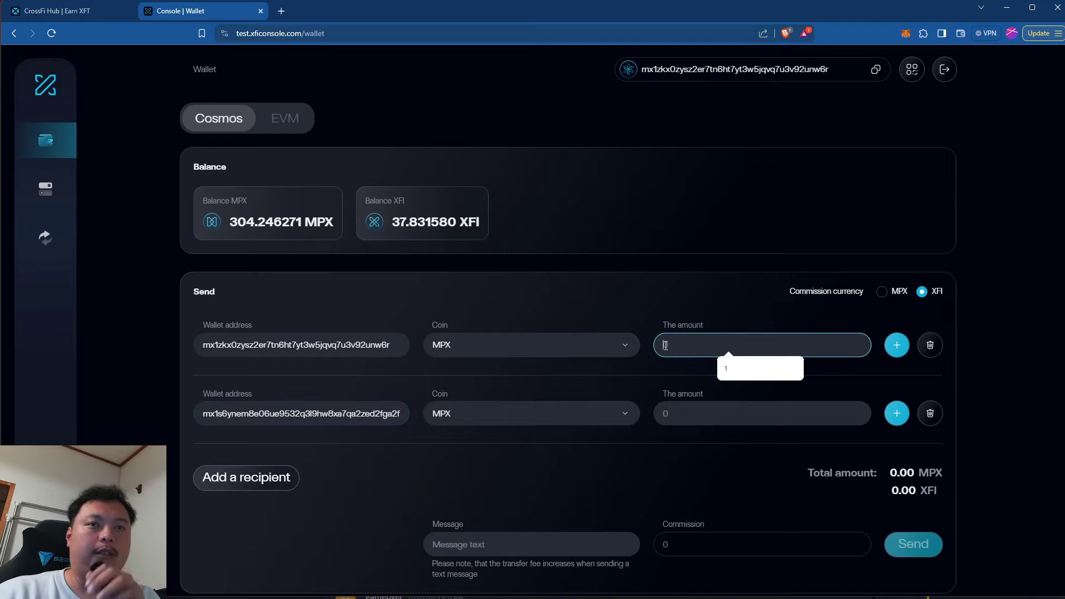
{"action": "type", "text": "1"}
{"action": "left_click", "coordinate": [678, 420]}
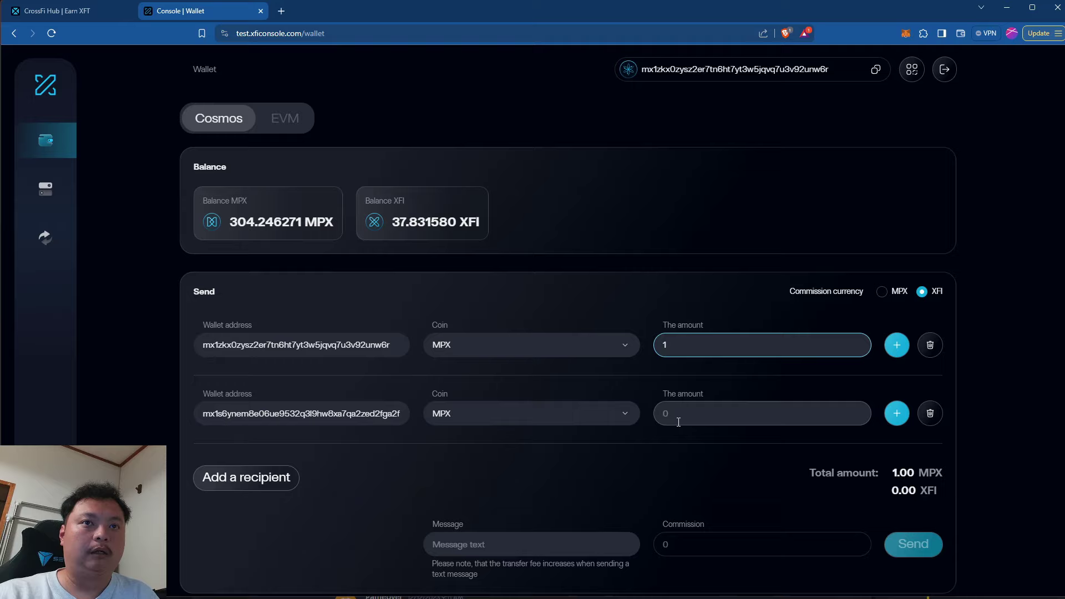
{"action": "type", "text": "1"}
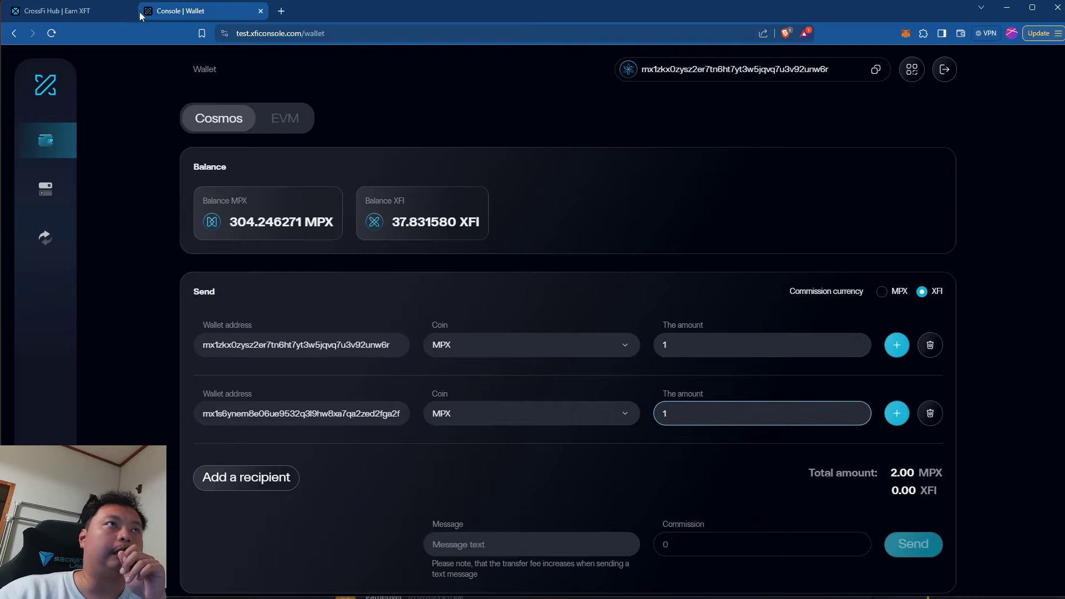
- Recheck the Multisend 1 requirements, send the multisend, and open Operations history
{"action": "left_click", "coordinate": [68, 14]}
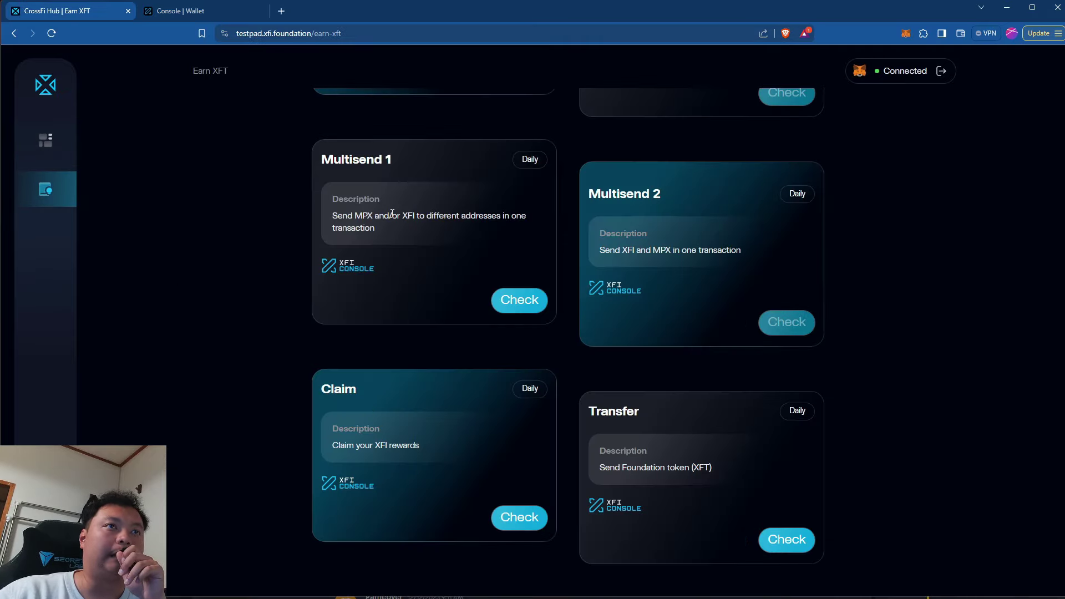
{"action": "left_click_drag", "start_coordinate": [391, 213], "coordinate": [492, 216]}
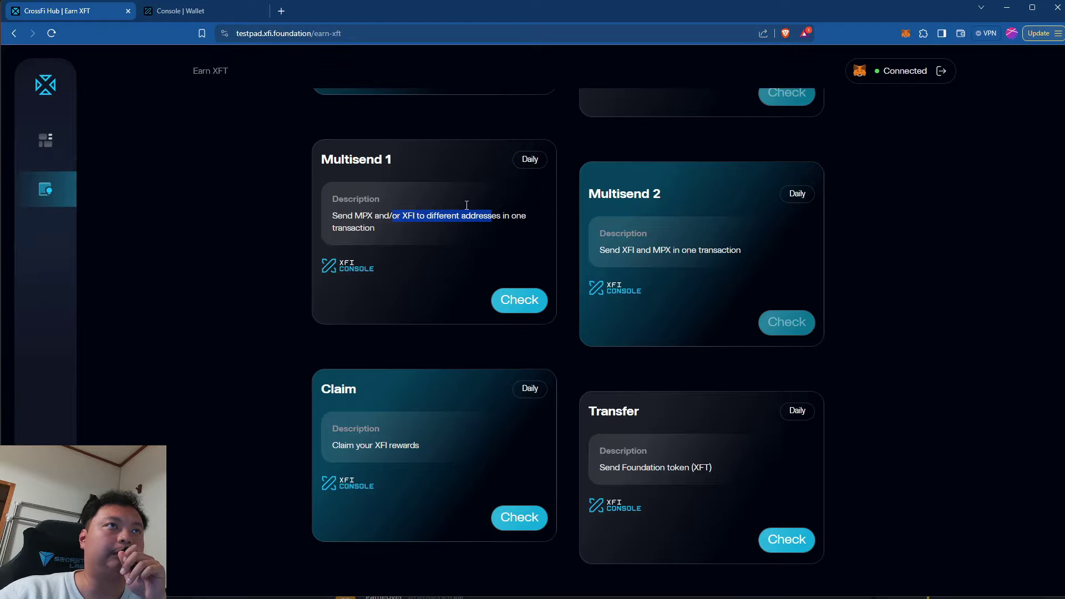
{"action": "left_click", "coordinate": [227, 12]}
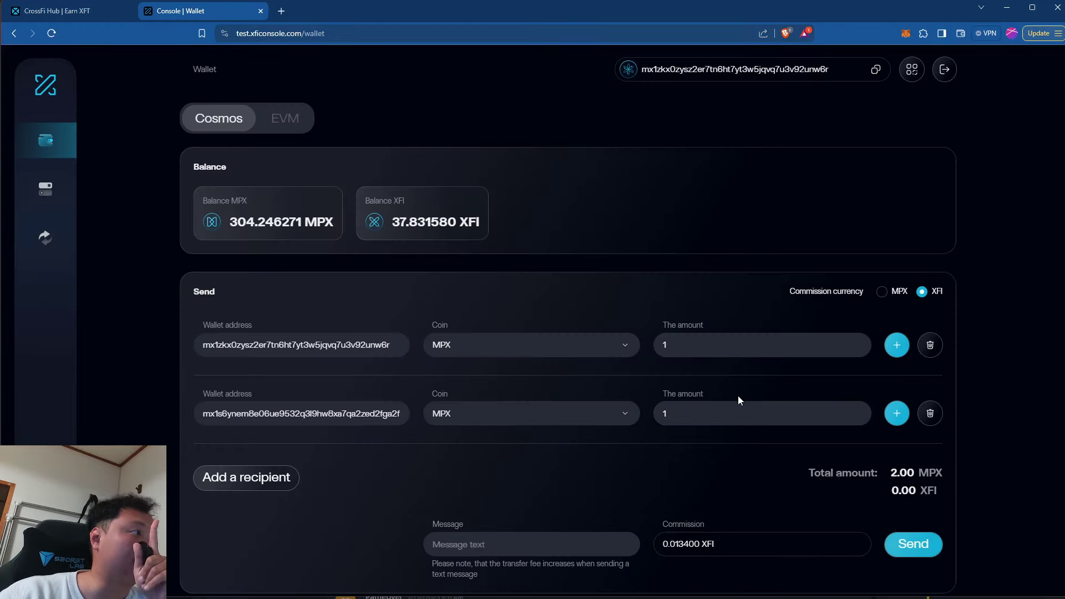
{"action": "left_click", "coordinate": [915, 538]}
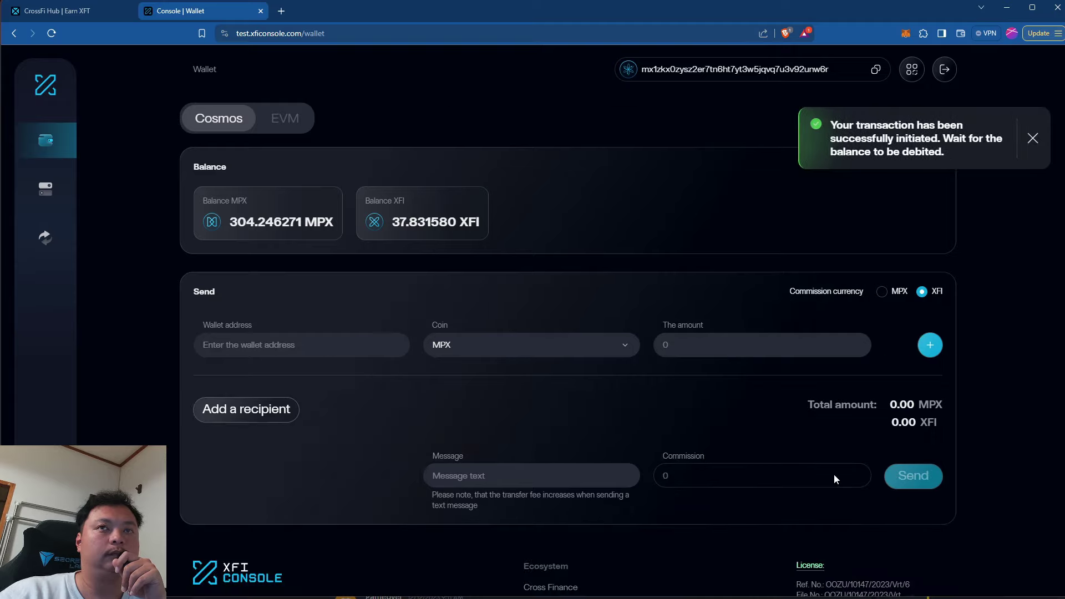
{"action": "left_click", "coordinate": [45, 240]}
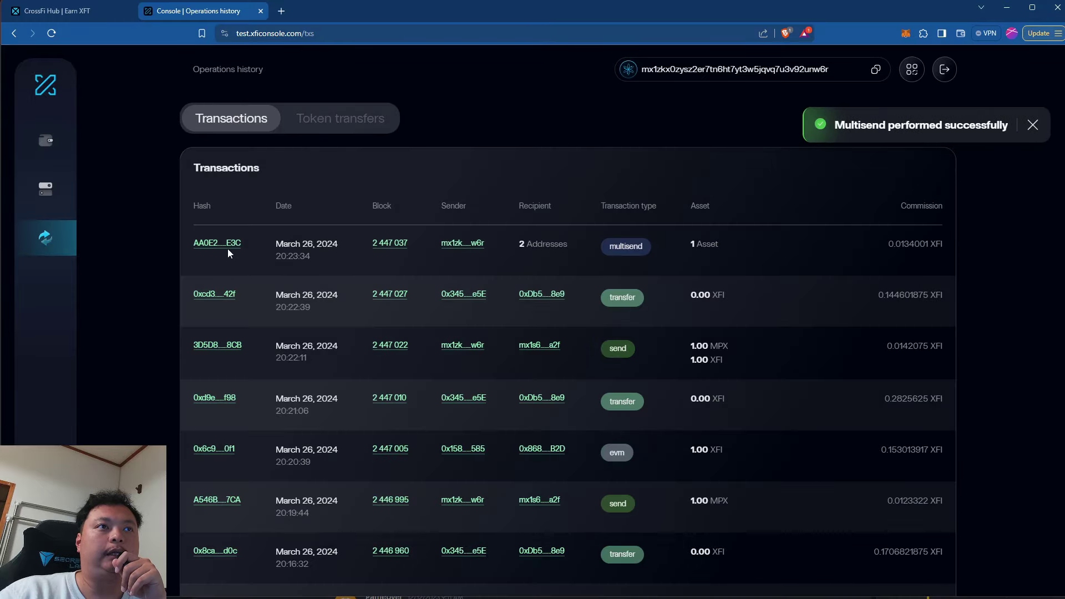
- Verify the Multisend 1 task by pasting the new multisend hash and confirming
{"action": "mouse_move", "coordinate": [228, 249]}
{"action": "left_click", "coordinate": [78, 11]}
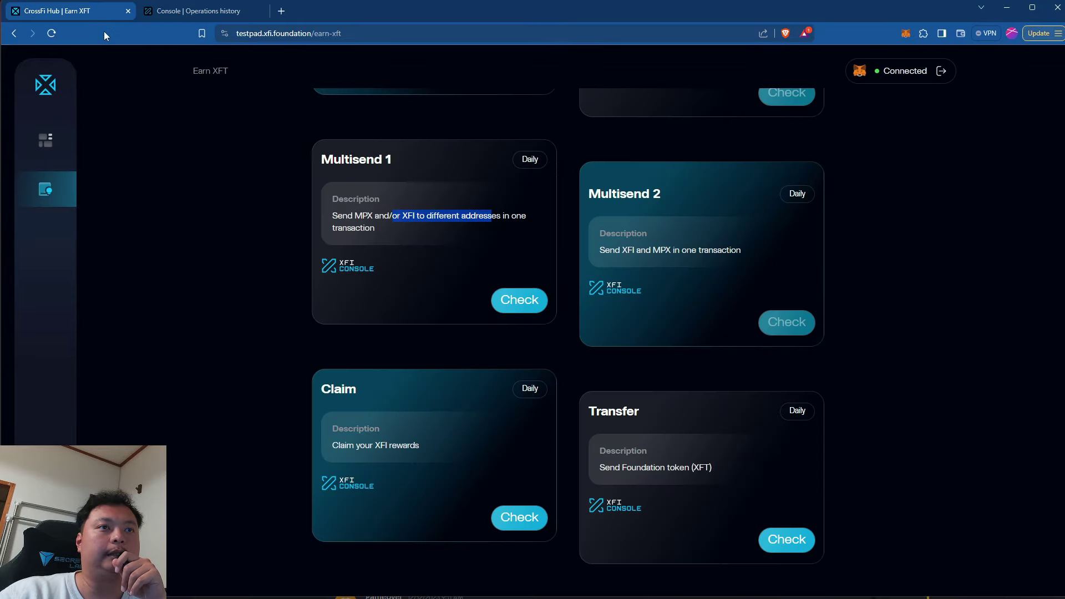
{"action": "left_click", "coordinate": [518, 302]}
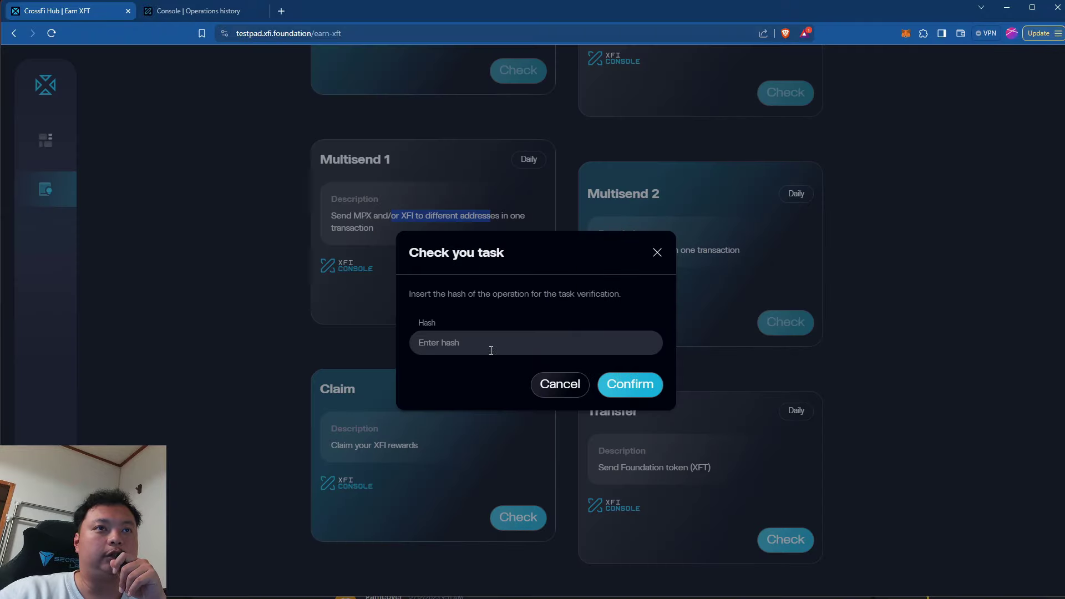
{"action": "right_click", "coordinate": [489, 347]}
{"action": "left_click", "coordinate": [544, 431]}
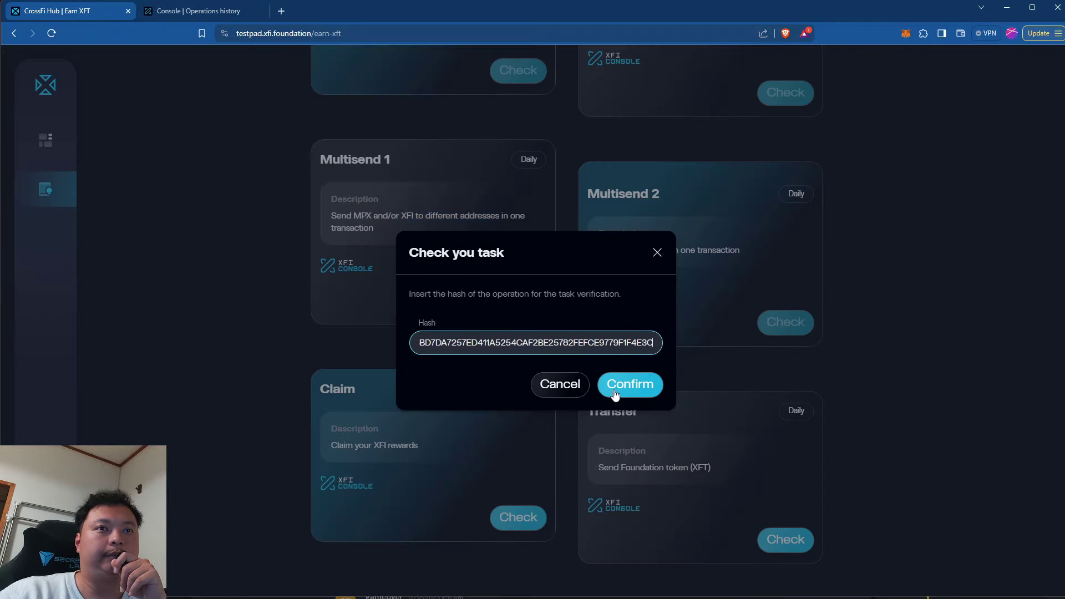
{"action": "left_click", "coordinate": [620, 385]}
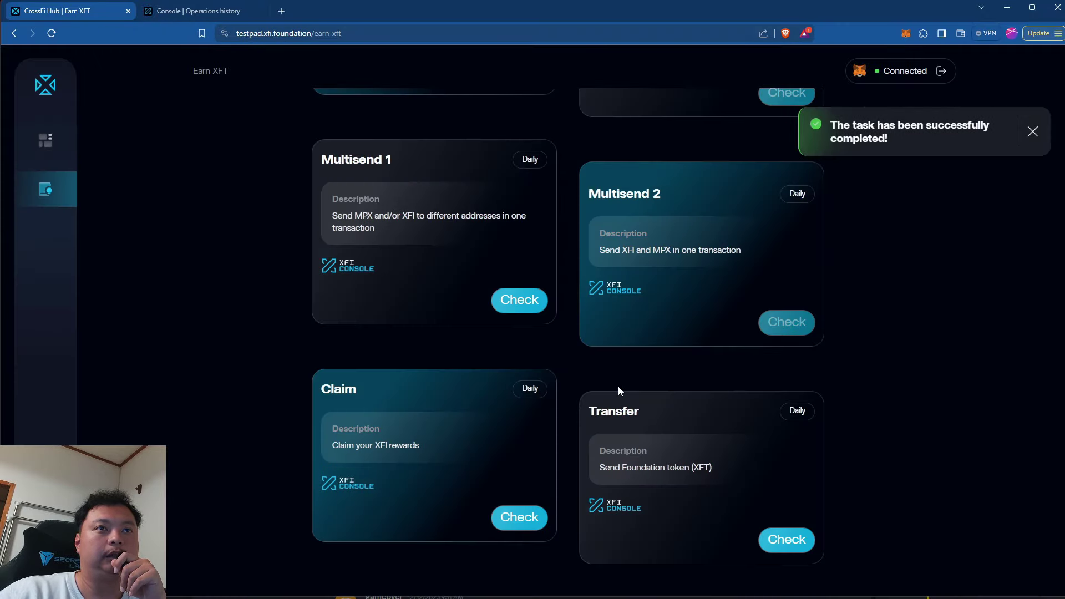
{"action": "scroll", "coordinate": [527, 338], "scroll_direction": "up", "scroll_amount": 4}
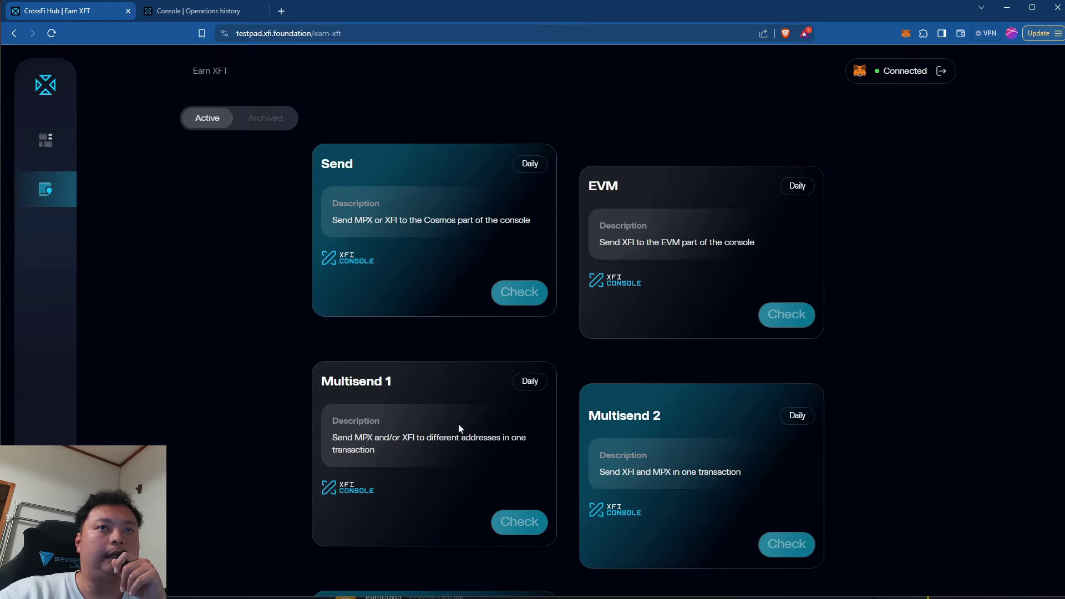
- Review the archived task rewards and the 8.00 XFT balance on the Hub dashboard
{"action": "left_click", "coordinate": [265, 117]}
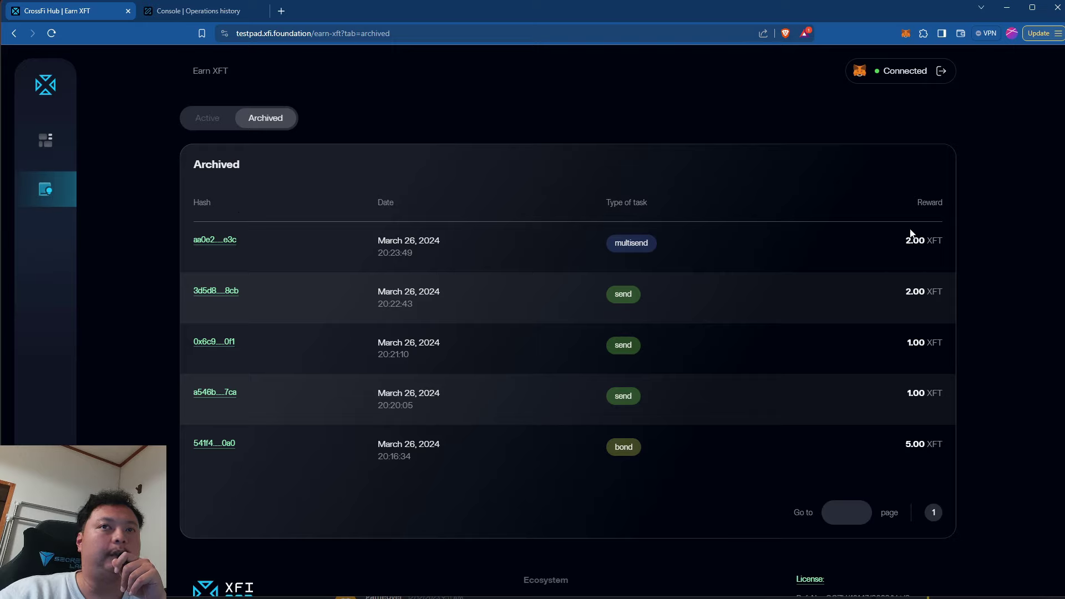
{"action": "left_click_drag", "start_coordinate": [916, 208], "coordinate": [953, 430]}
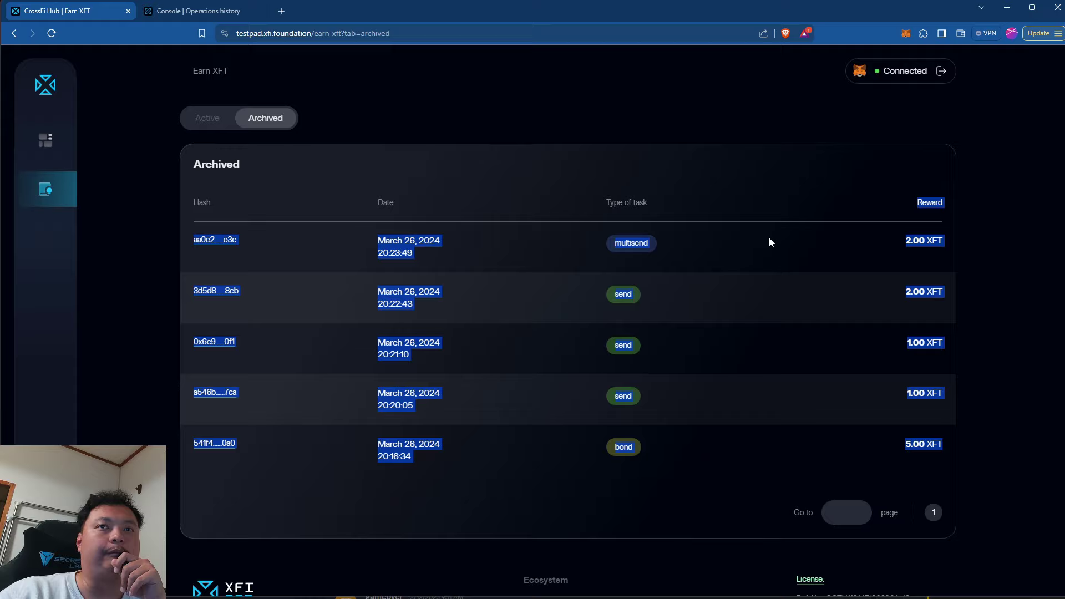
{"action": "left_click", "coordinate": [59, 146]}
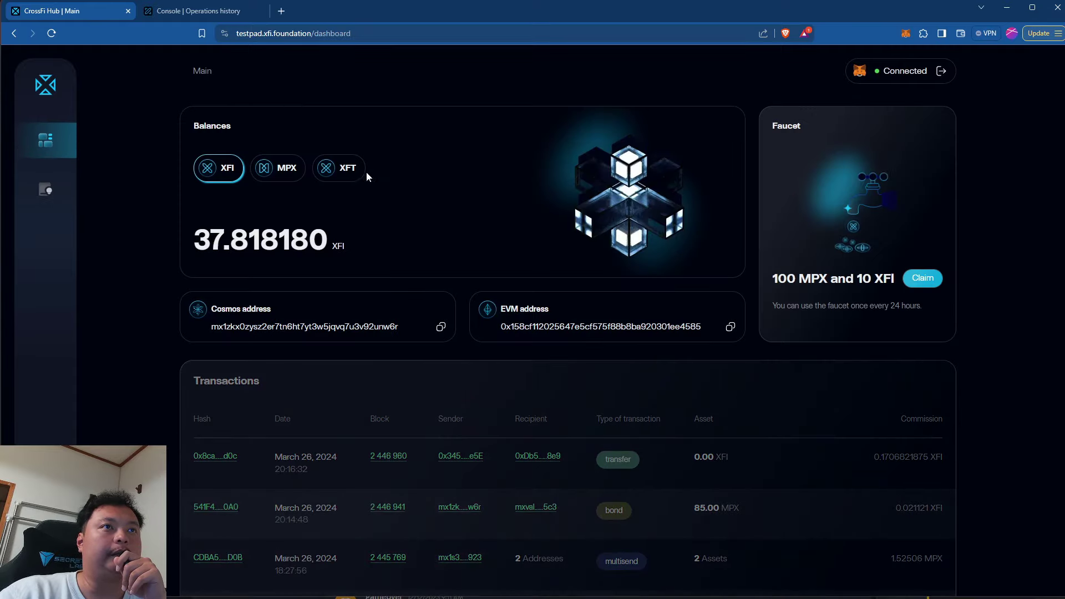
{"action": "left_click", "coordinate": [346, 173]}
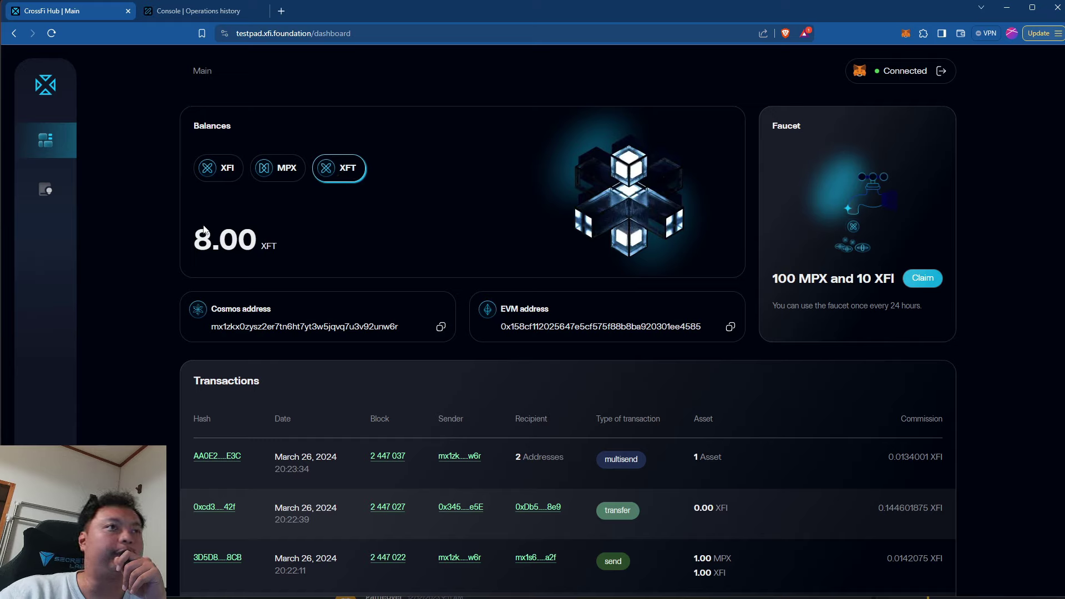
{"action": "left_click_drag", "start_coordinate": [204, 228], "coordinate": [277, 288]}
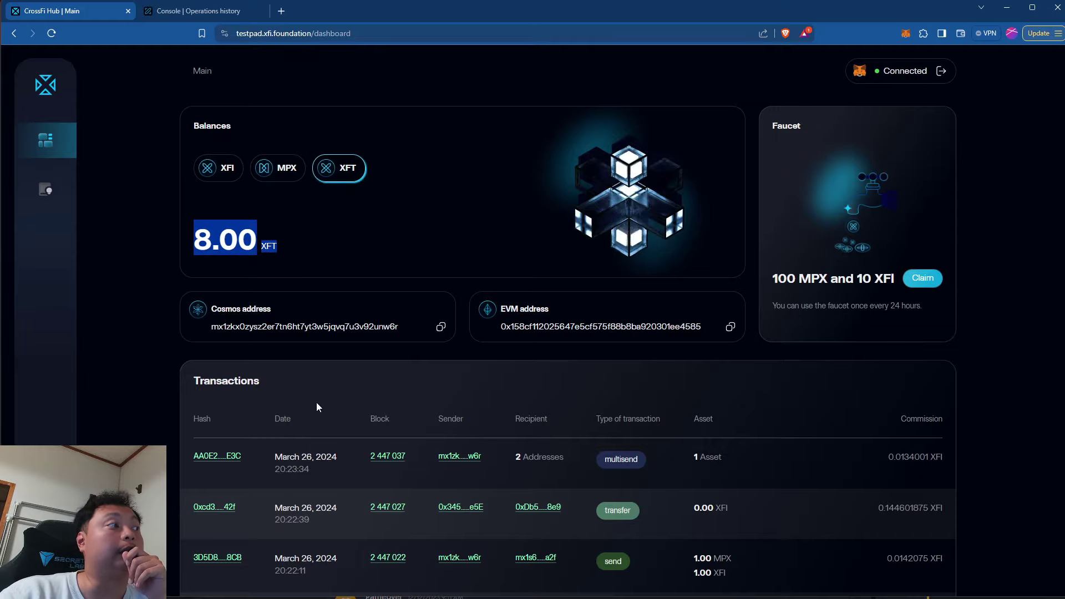
- Scroll the recent transactions and return to the console's operations history
{"action": "scroll", "coordinate": [274, 334], "scroll_direction": "down", "scroll_amount": 6}
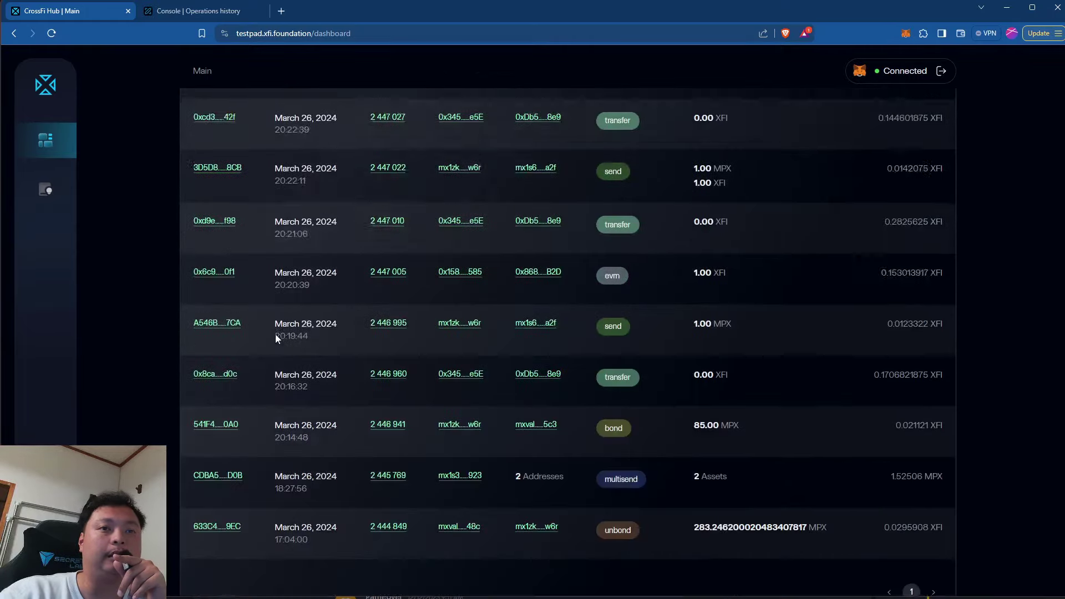
{"action": "scroll", "coordinate": [277, 331], "scroll_direction": "up", "scroll_amount": 8}
{"action": "left_click", "coordinate": [198, 11]}
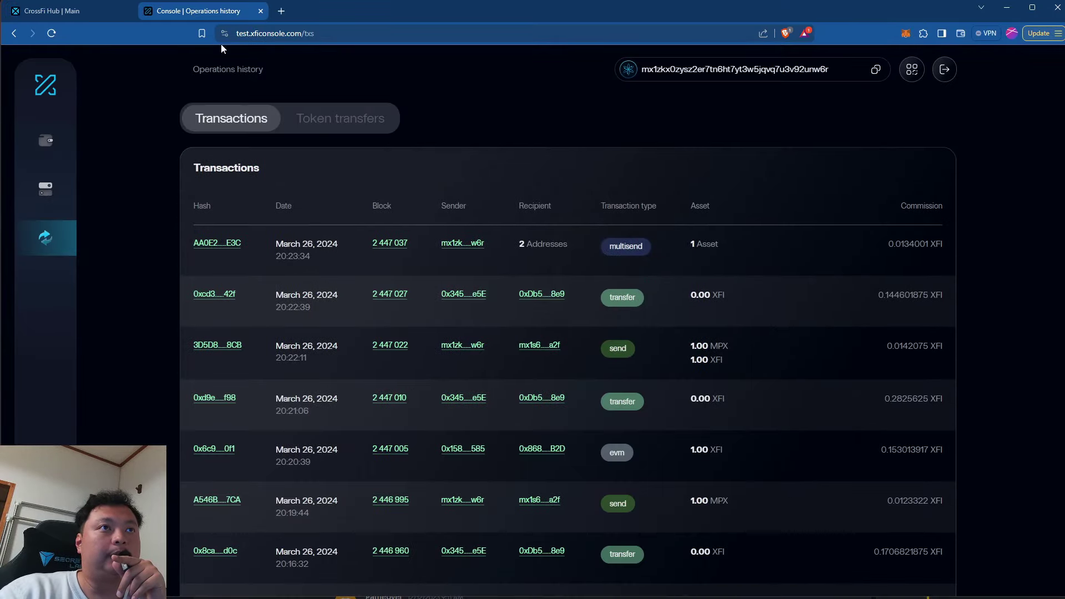
- Read the Transfer task on Earn XFT and check its completion
{"action": "left_click", "coordinate": [48, 194]}
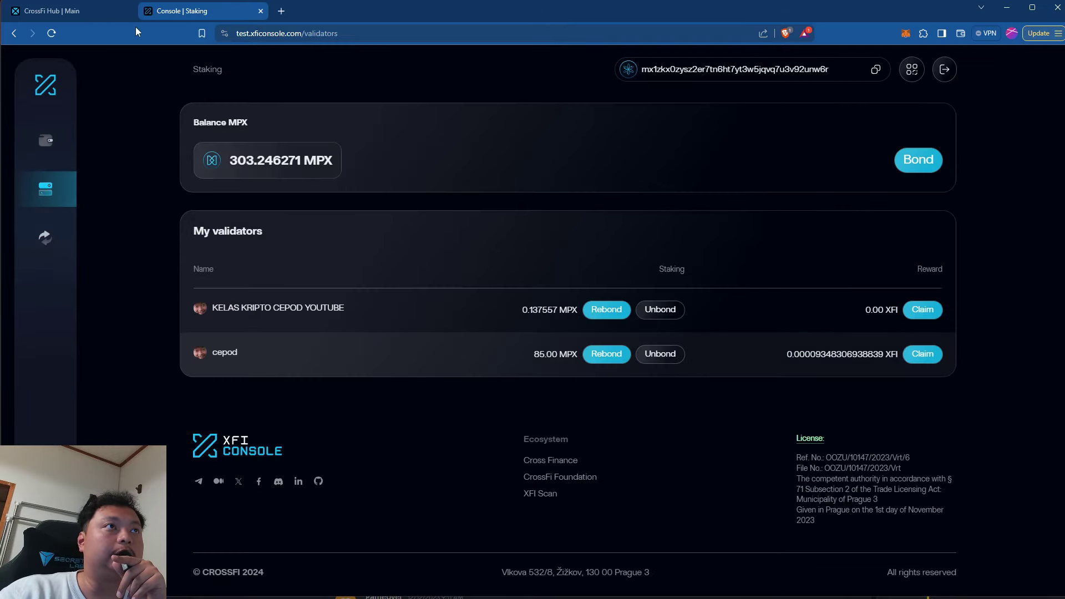
{"action": "left_click", "coordinate": [81, 12]}
{"action": "left_click", "coordinate": [62, 194]}
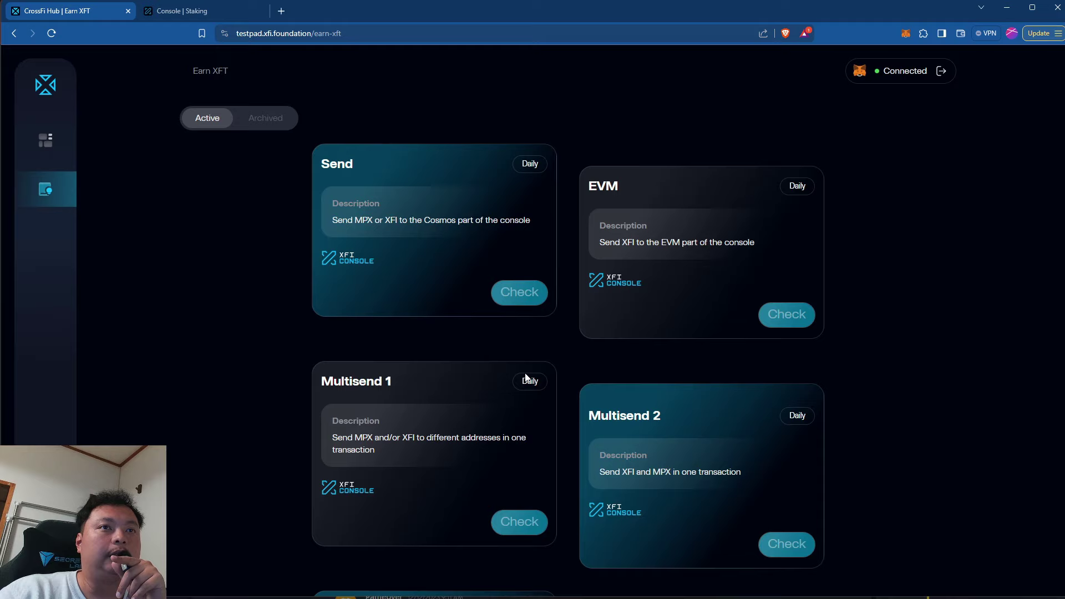
{"action": "scroll", "coordinate": [466, 477], "scroll_direction": "down", "scroll_amount": 7}
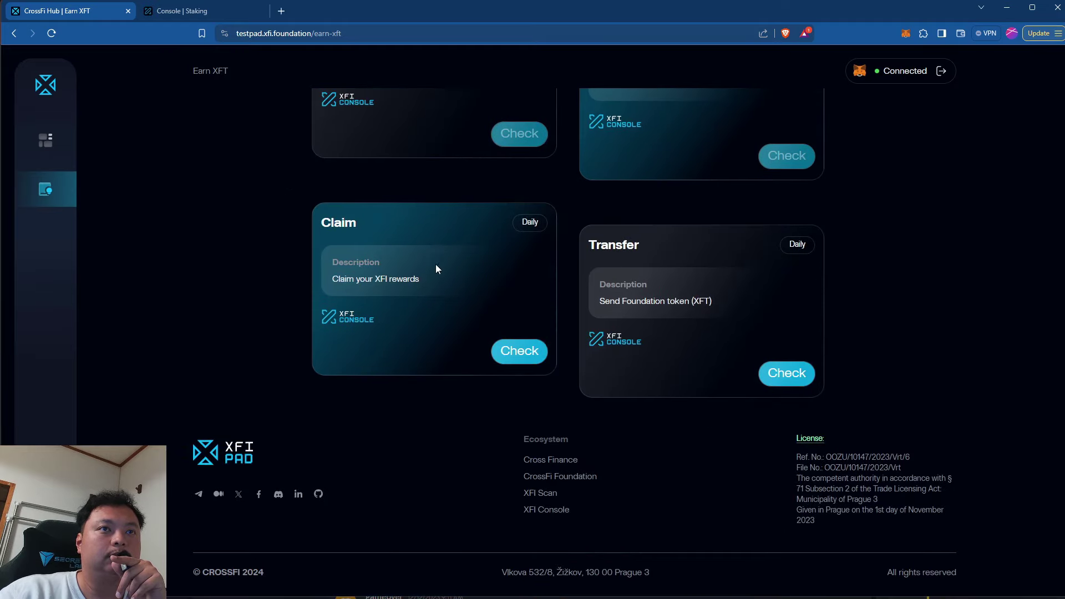
{"action": "left_click_drag", "start_coordinate": [639, 306], "coordinate": [734, 298]}
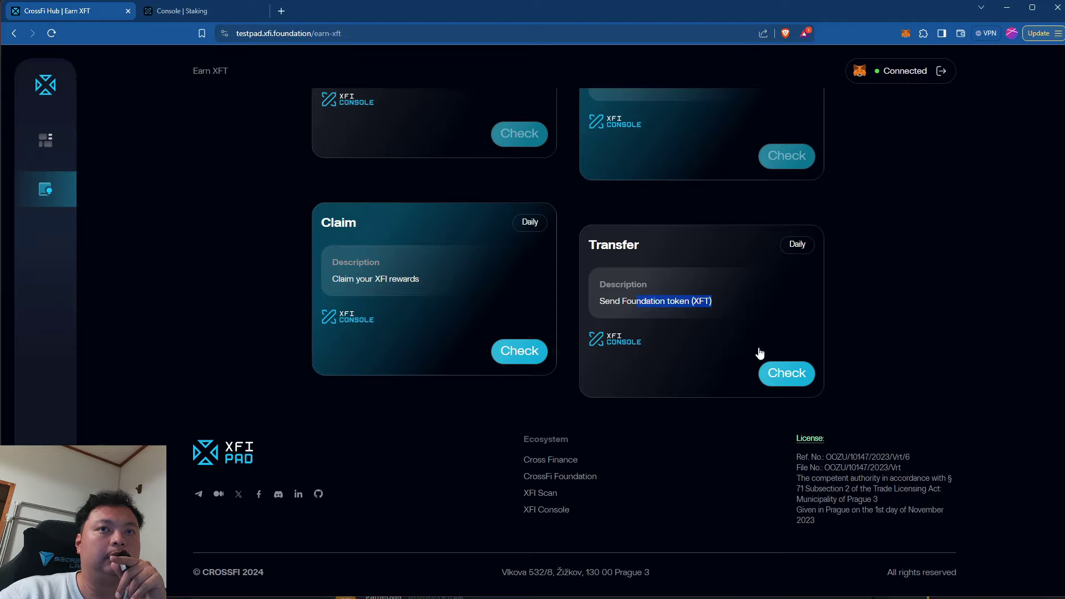
{"action": "left_click", "coordinate": [808, 377]}
- Look over the EVM and Cosmos wallets, keep MPX as coin, and view operations history
{"action": "left_click", "coordinate": [183, 11]}
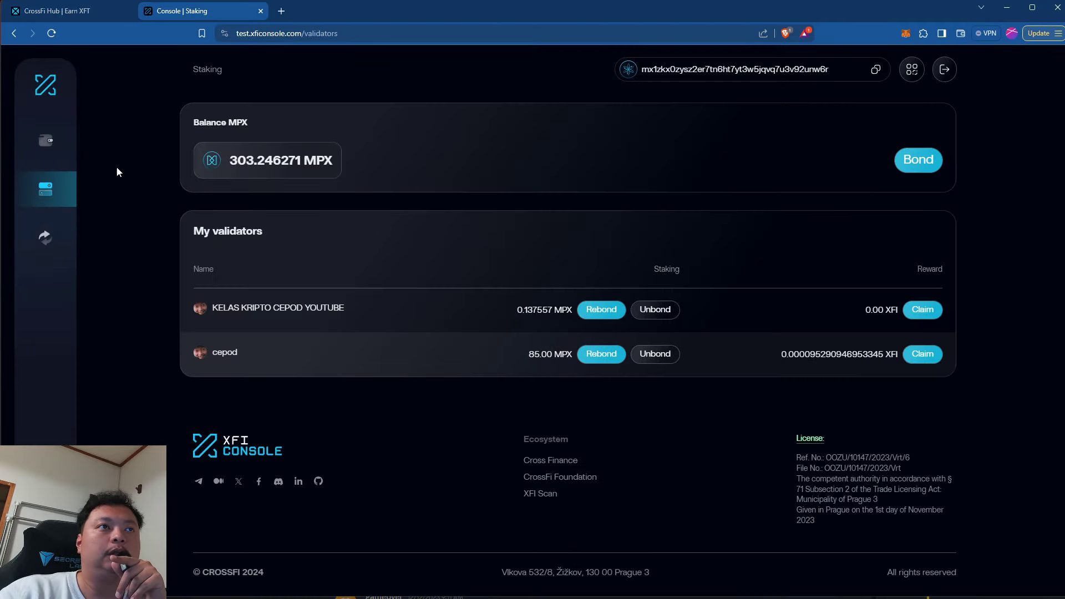
{"action": "left_click", "coordinate": [47, 142]}
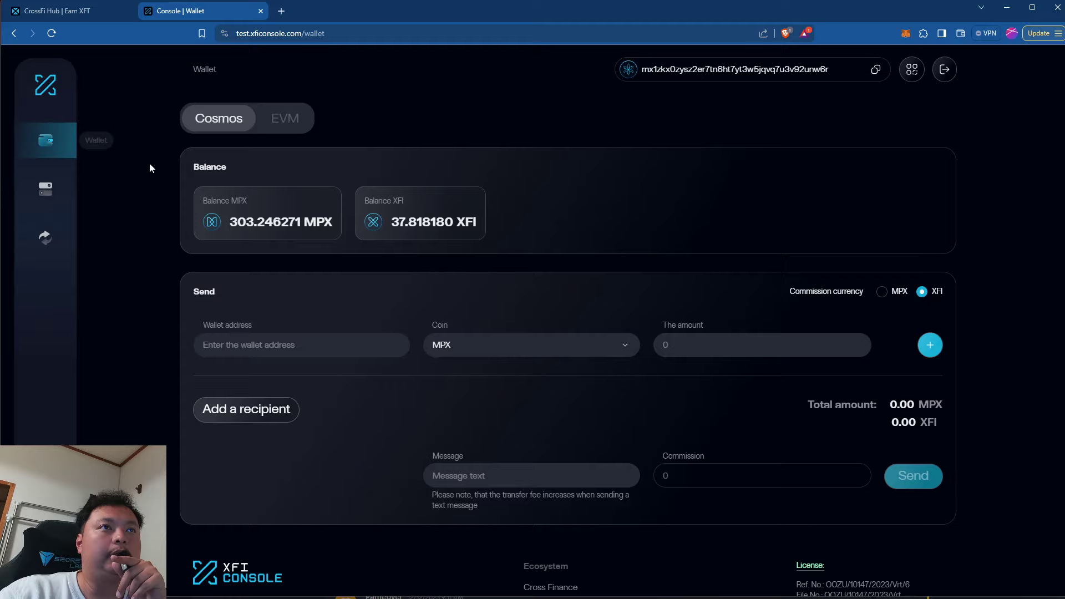
{"action": "left_click", "coordinate": [278, 123]}
{"action": "left_click", "coordinate": [230, 121]}
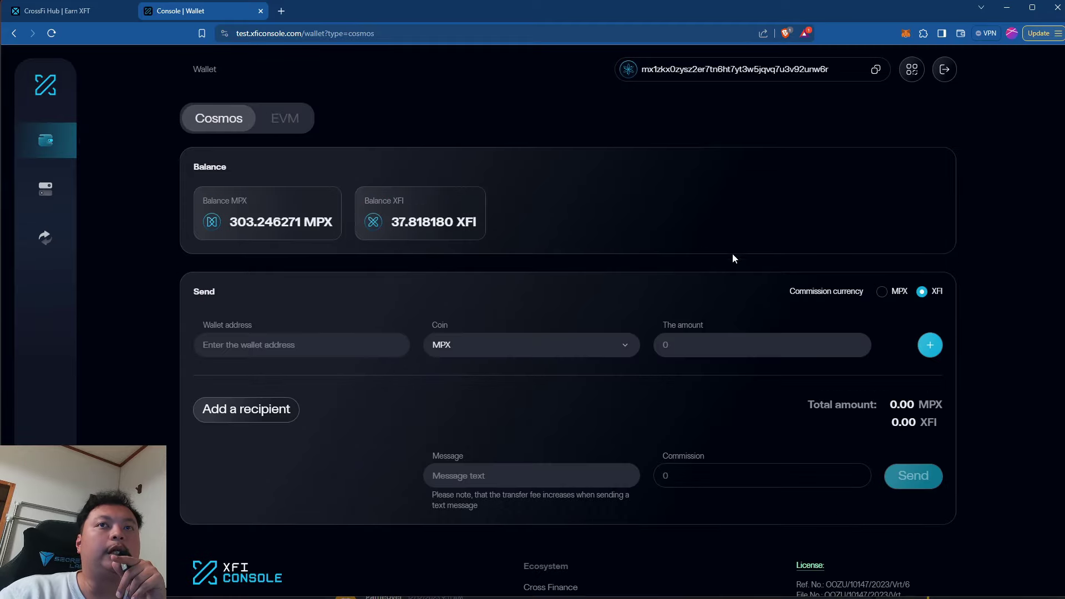
{"action": "left_click", "coordinate": [509, 345]}
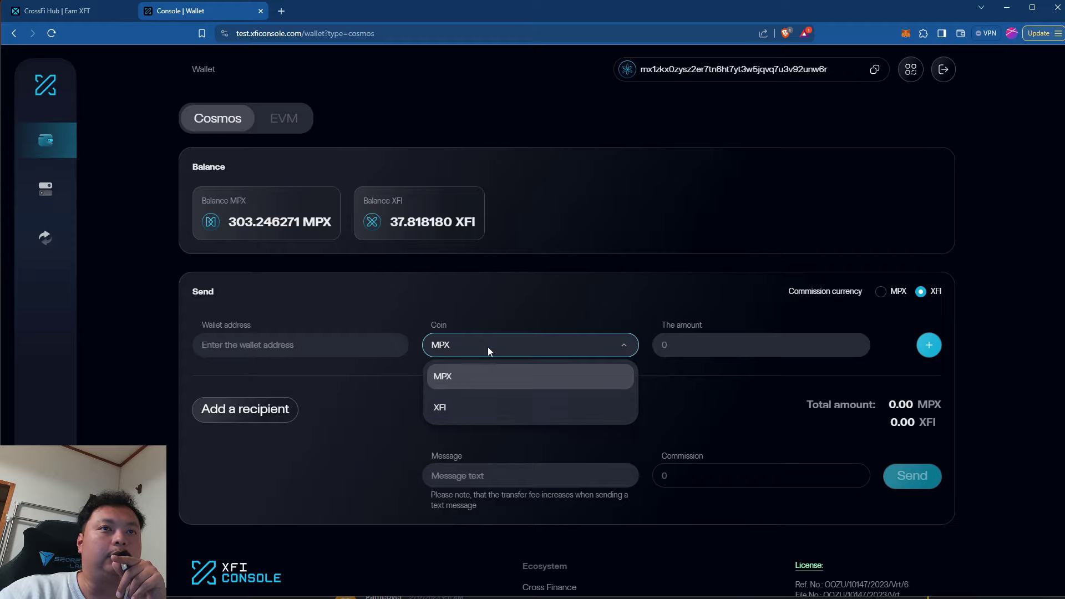
{"action": "left_click", "coordinate": [488, 345]}
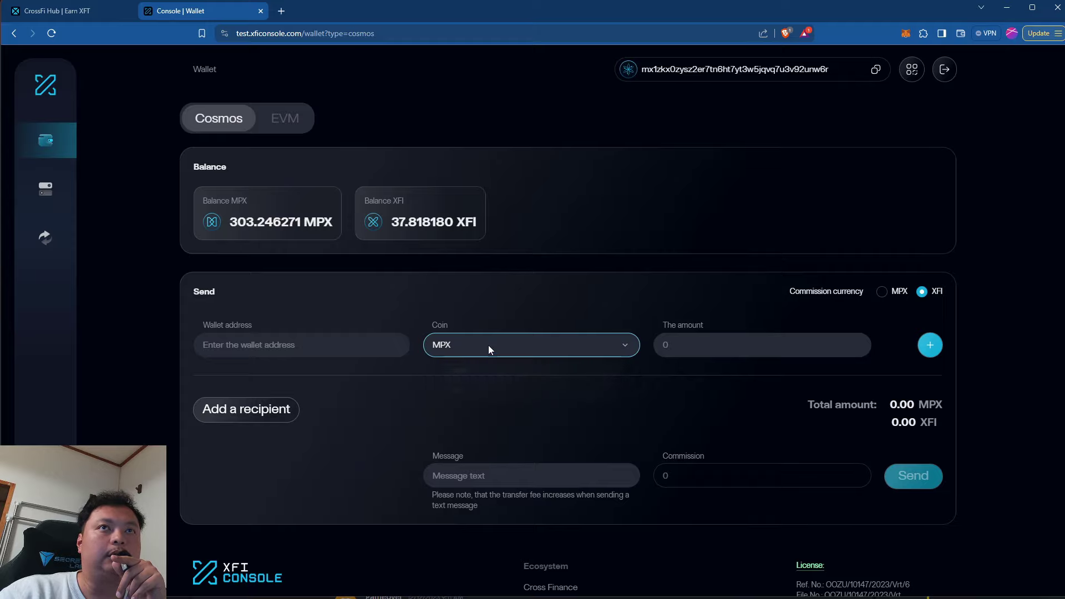
{"action": "left_click", "coordinate": [36, 247]}
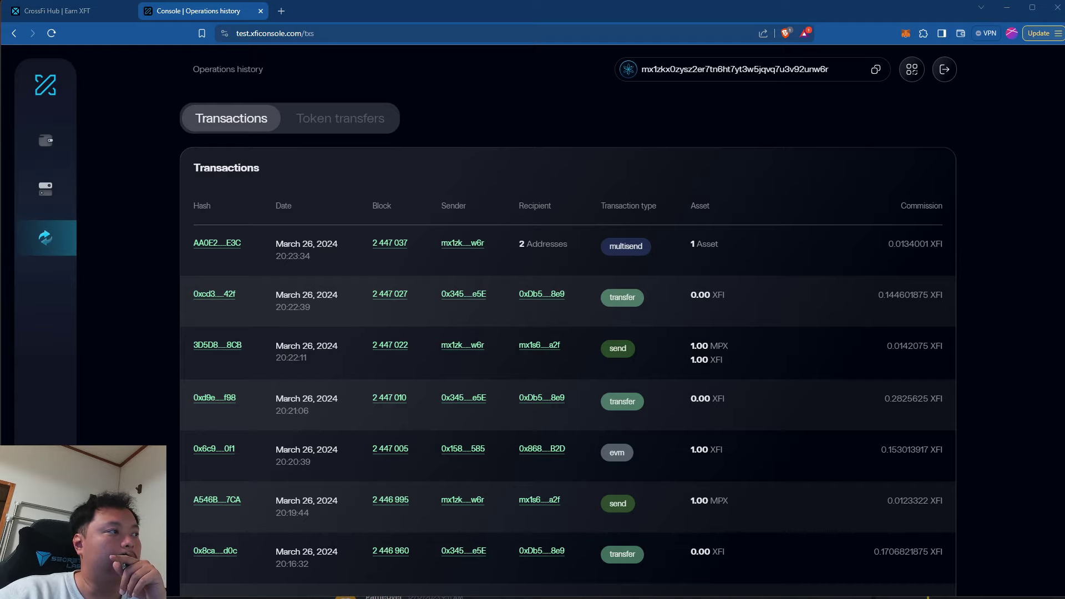
- Revisit Staking and Wallet, then close the Hub's task dialog and open its main dashboard
{"action": "left_click", "coordinate": [46, 189]}
{"action": "left_click", "coordinate": [45, 140]}
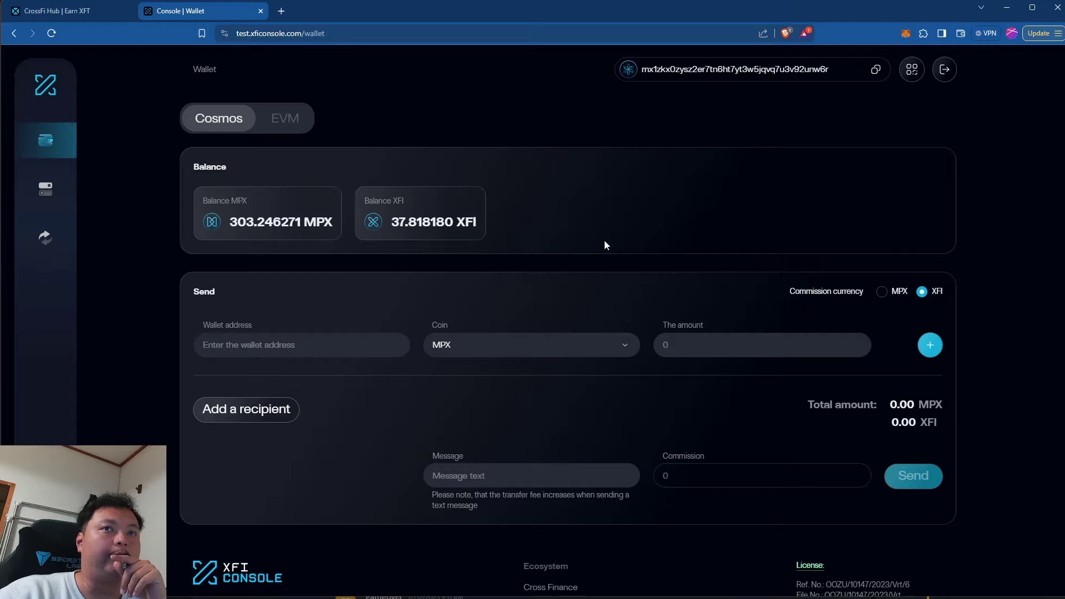
{"action": "left_click", "coordinate": [74, 12]}
{"action": "left_click", "coordinate": [260, 221]}
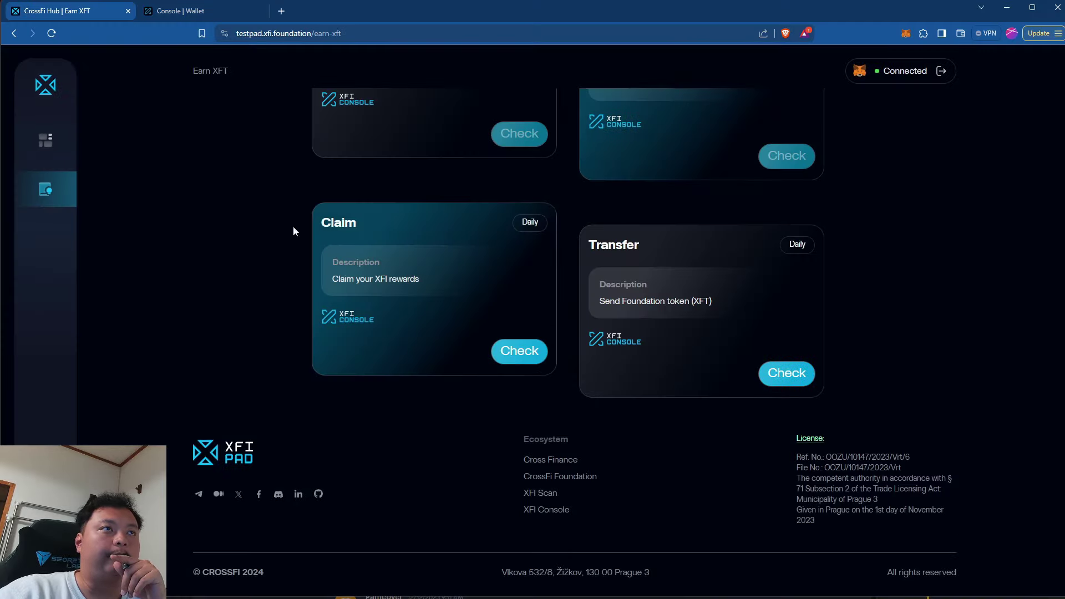
{"action": "left_click", "coordinate": [48, 143]}
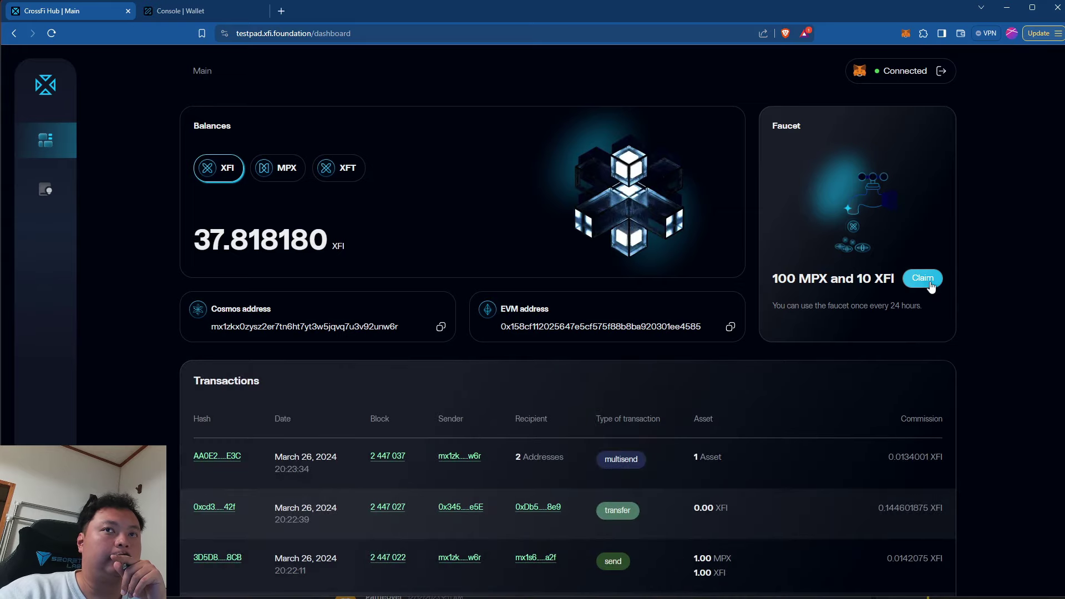
- Try the CrossFi Hub faucet claim, browse Earn XFT tasks, then return to Main and the console
{"action": "left_click", "coordinate": [930, 284]}
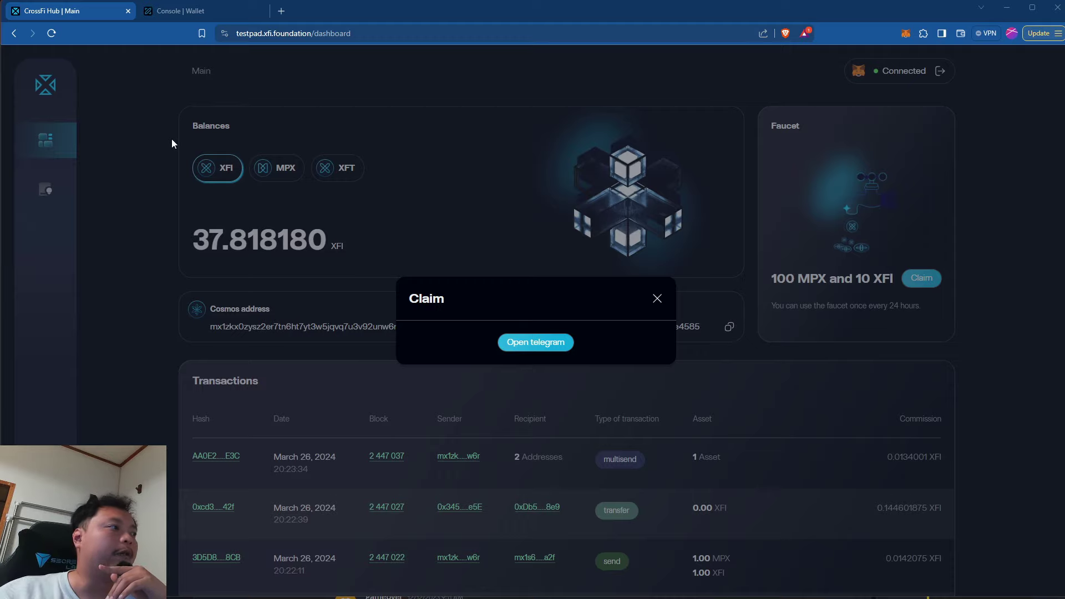
{"action": "left_click", "coordinate": [657, 299]}
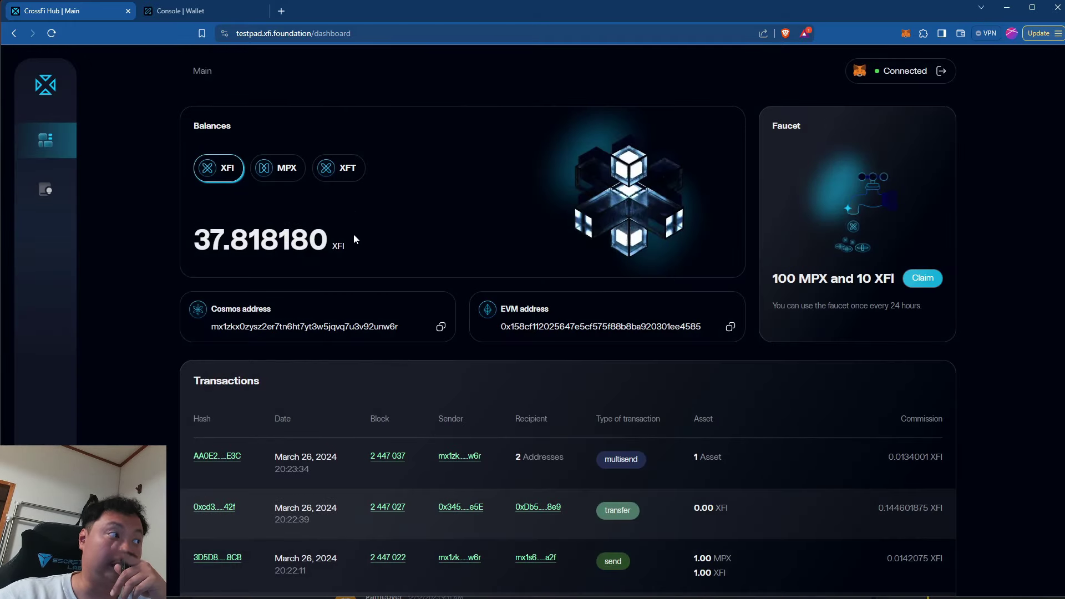
{"action": "left_click", "coordinate": [50, 188]}
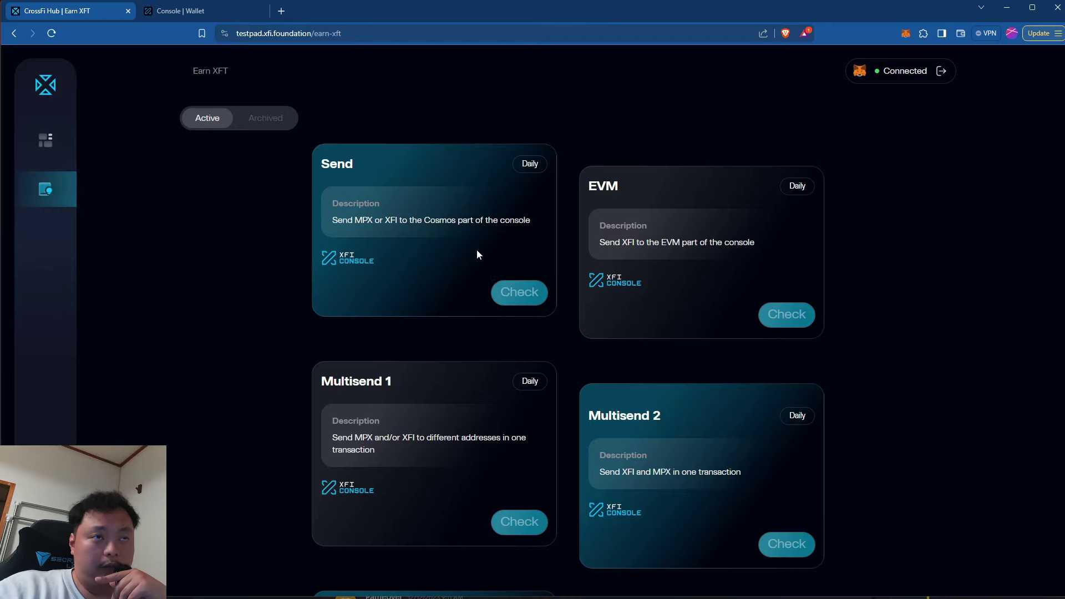
{"action": "left_click", "coordinate": [38, 142]}
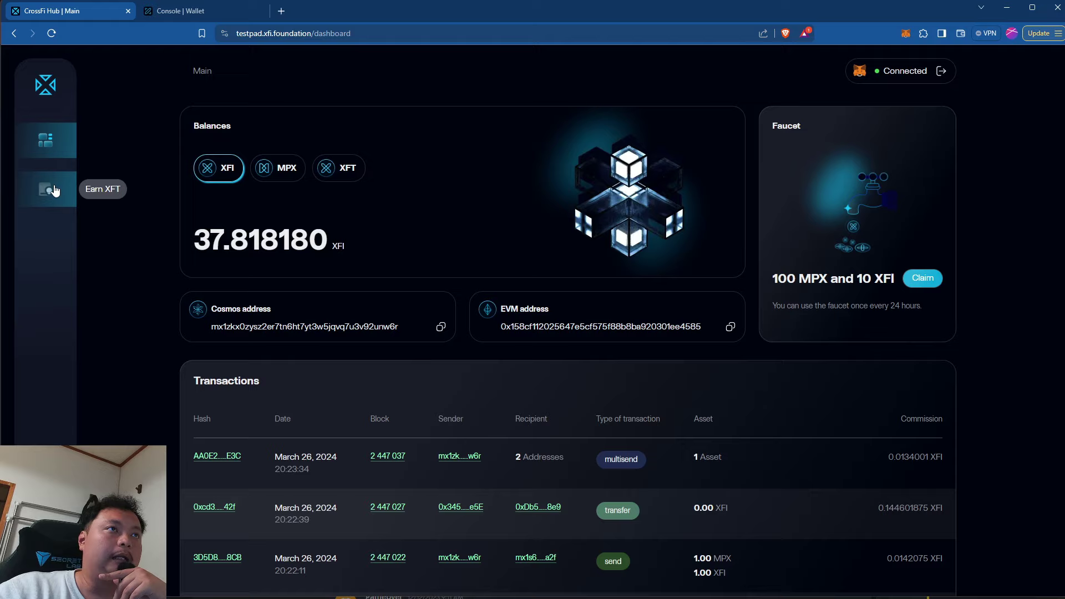
{"action": "left_click", "coordinate": [181, 12]}
- On the Staking page, start a bond and pick validator cepod by searching 'cepo'
{"action": "left_click", "coordinate": [51, 183]}
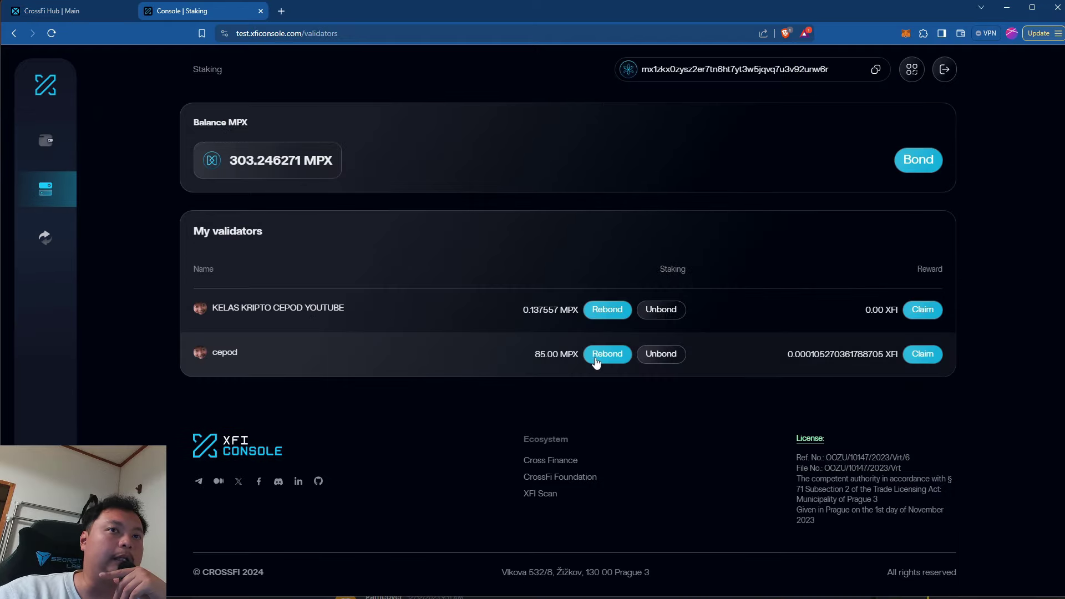
{"action": "left_click_drag", "start_coordinate": [222, 354], "coordinate": [273, 362]}
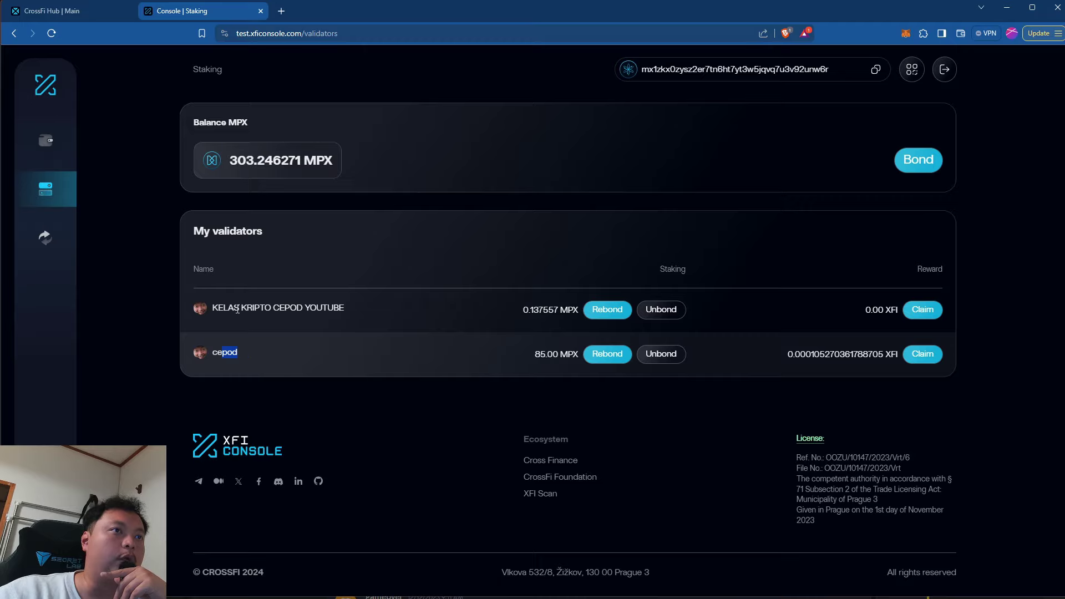
{"action": "left_click_drag", "start_coordinate": [223, 309], "coordinate": [345, 310]}
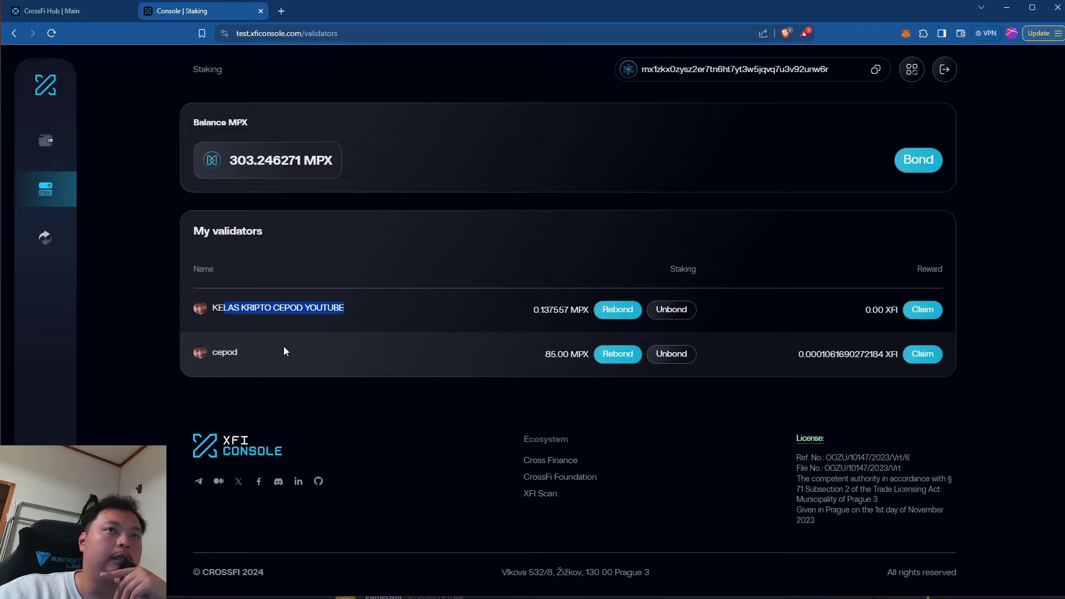
{"action": "left_click", "coordinate": [917, 166]}
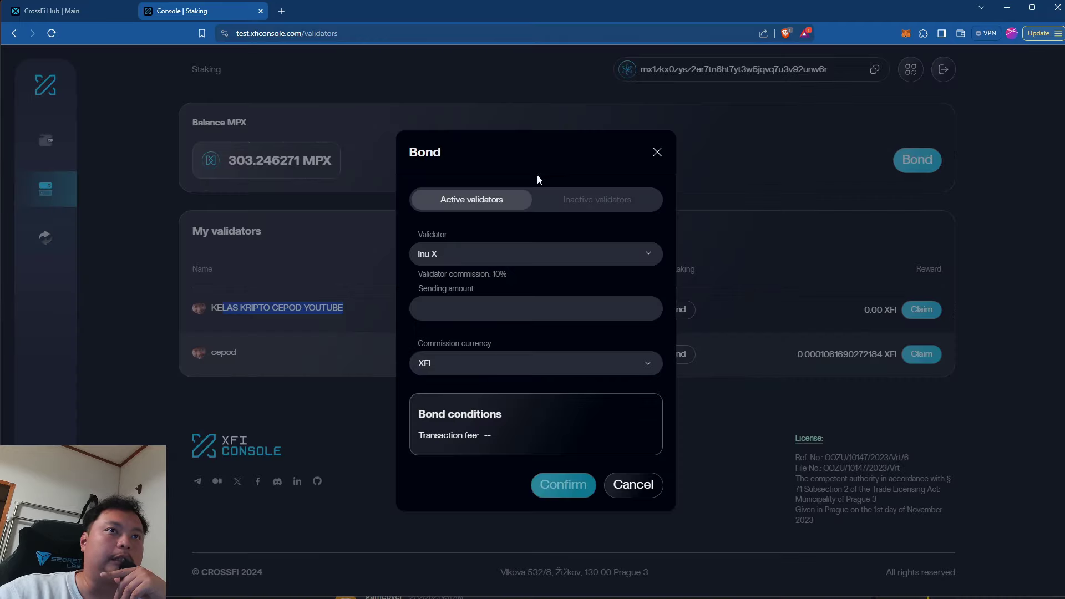
{"action": "left_click", "coordinate": [476, 245]}
{"action": "type", "text": "cepo"}
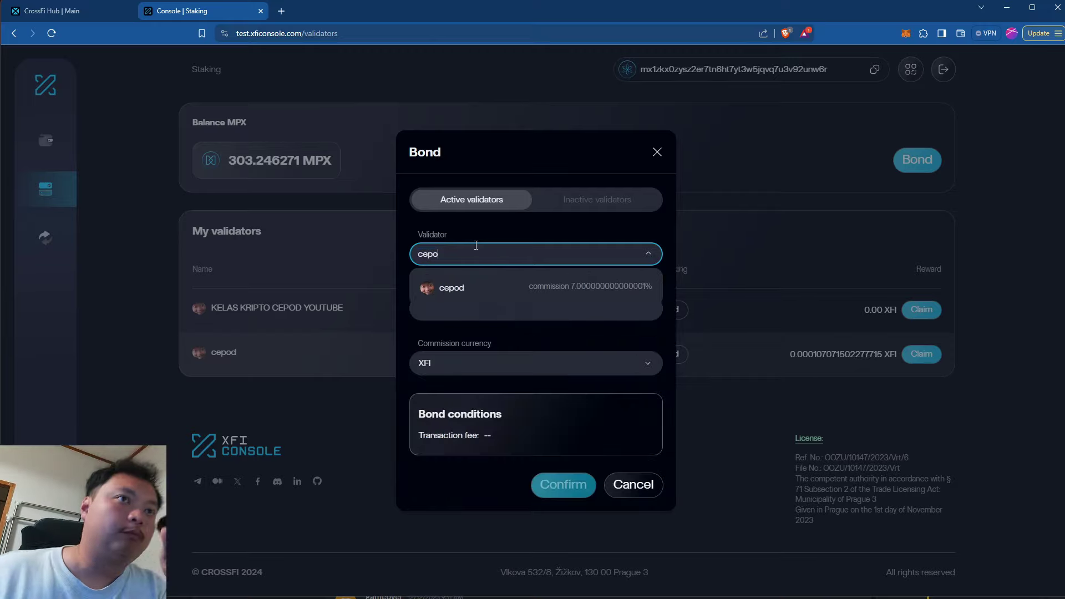
{"action": "left_click", "coordinate": [561, 294]}
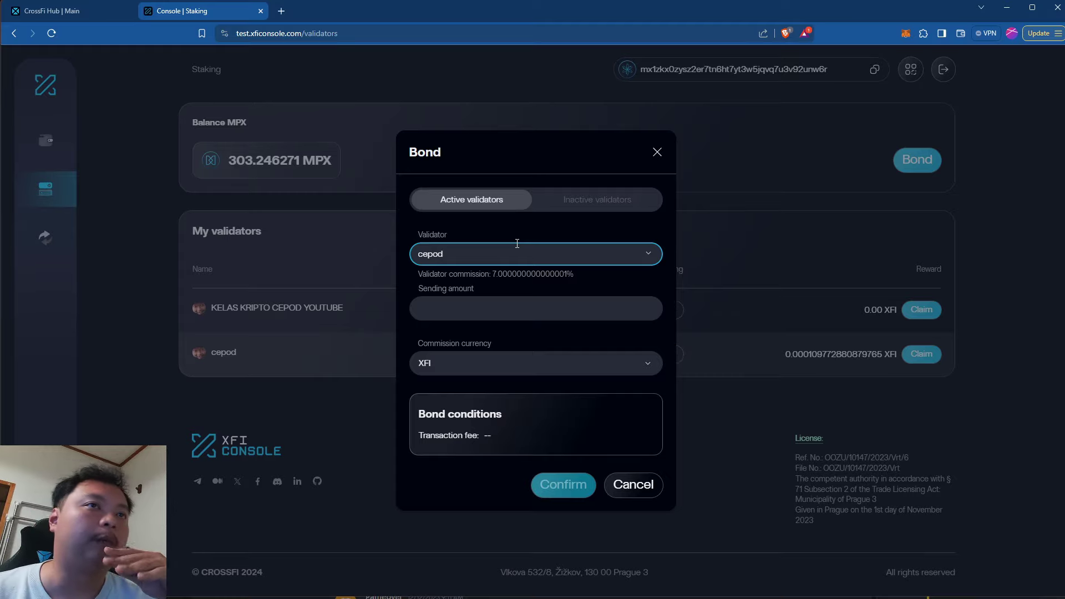
- Browse the validator list and inactive validators, then cancel the bond form without bonding
{"action": "left_click", "coordinate": [551, 250]}
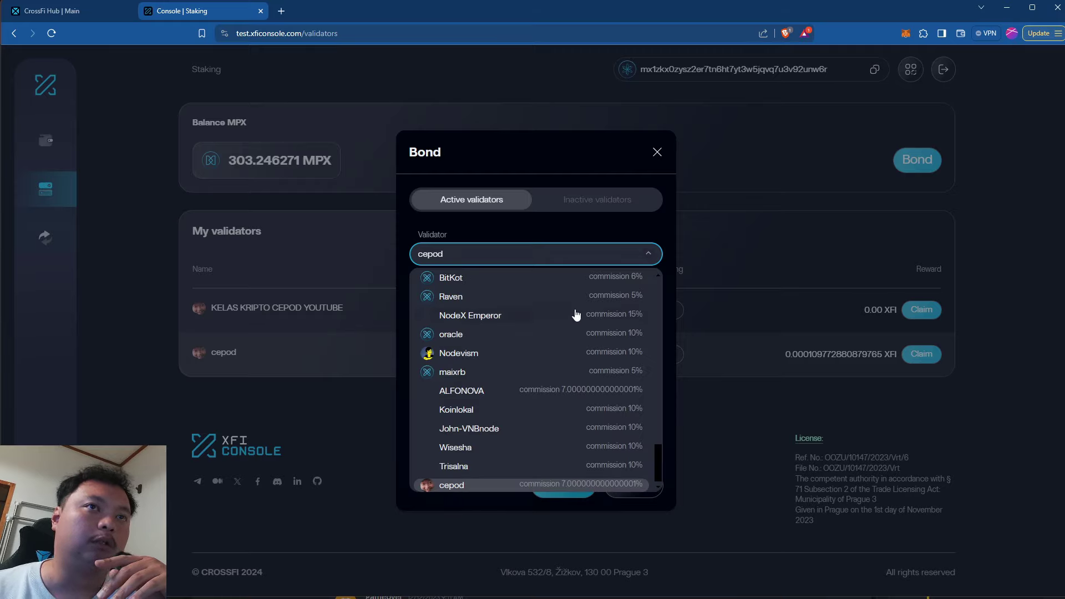
{"action": "scroll", "coordinate": [577, 299], "scroll_direction": "down", "scroll_amount": 5}
{"action": "scroll", "coordinate": [597, 380], "scroll_direction": "up", "scroll_amount": 3}
{"action": "scroll", "coordinate": [603, 419], "scroll_direction": "down", "scroll_amount": 3}
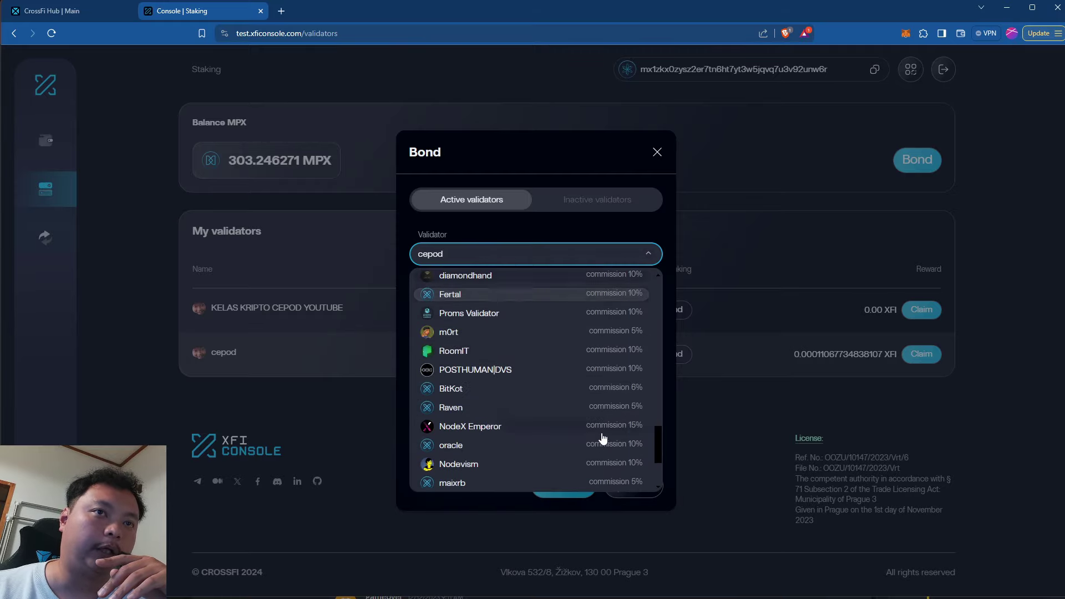
{"action": "scroll", "coordinate": [600, 407], "scroll_direction": "up", "scroll_amount": 15}
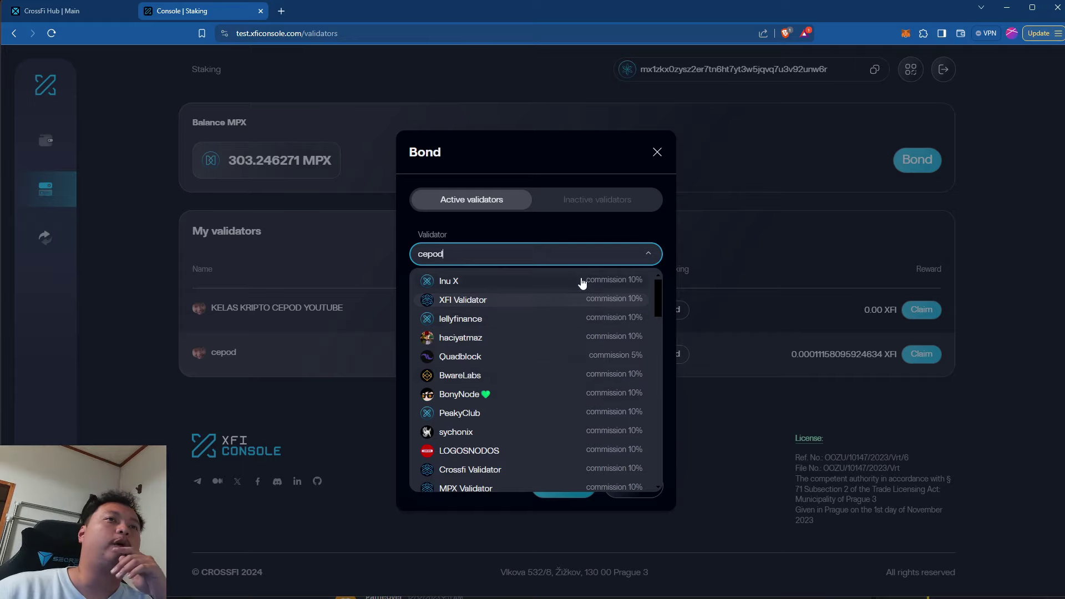
{"action": "left_click", "coordinate": [602, 255]}
{"action": "left_click", "coordinate": [627, 209]}
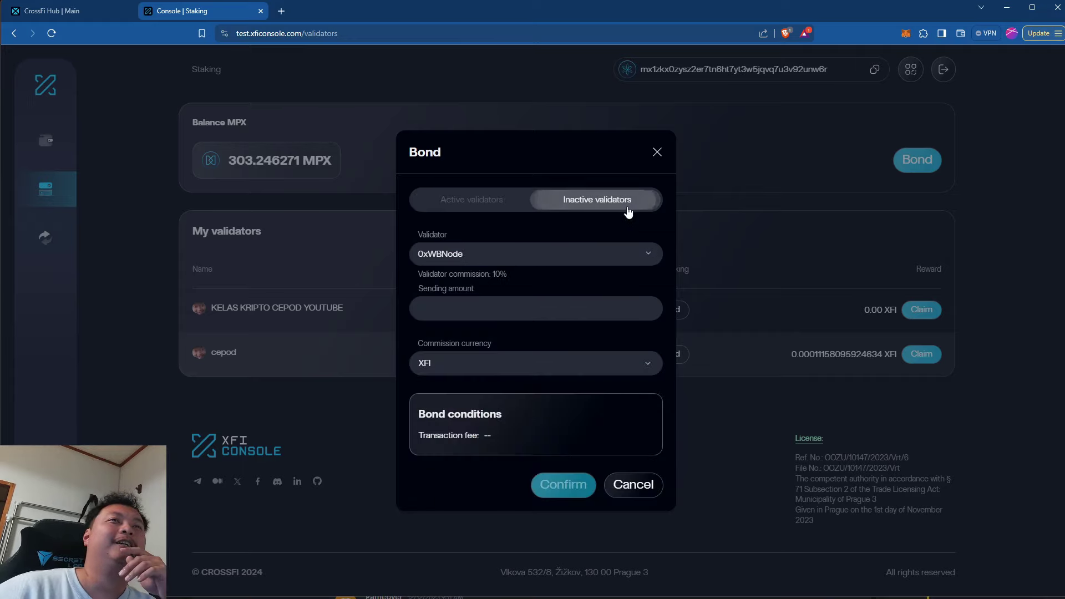
{"action": "left_click", "coordinate": [656, 152]}
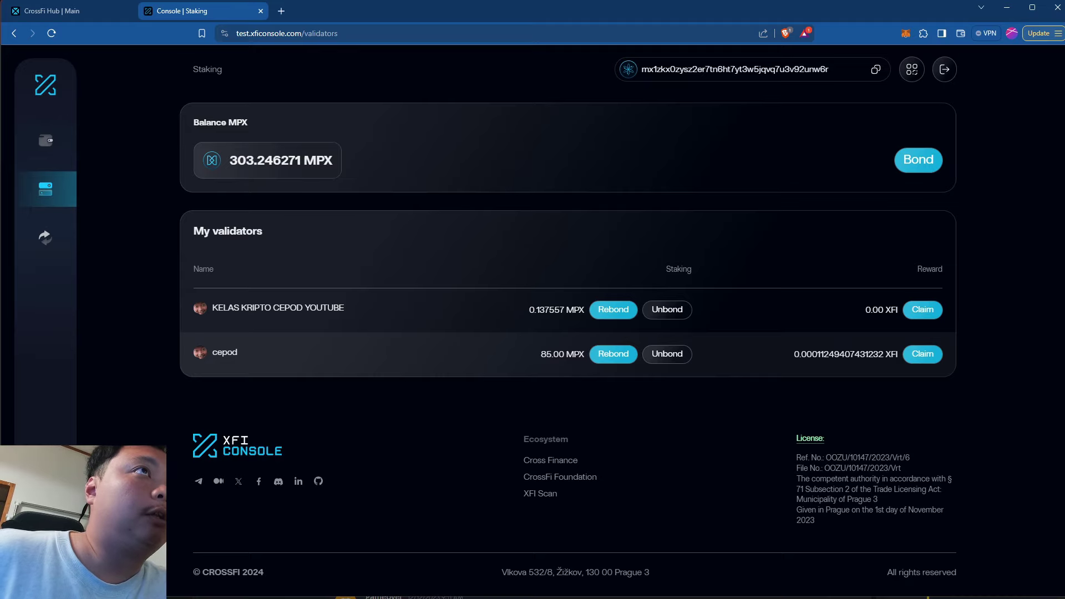
- Switch to XFI Scan and go back from cepod's overview to the active validators list
{"action": "key", "text": "alt+Tab"}
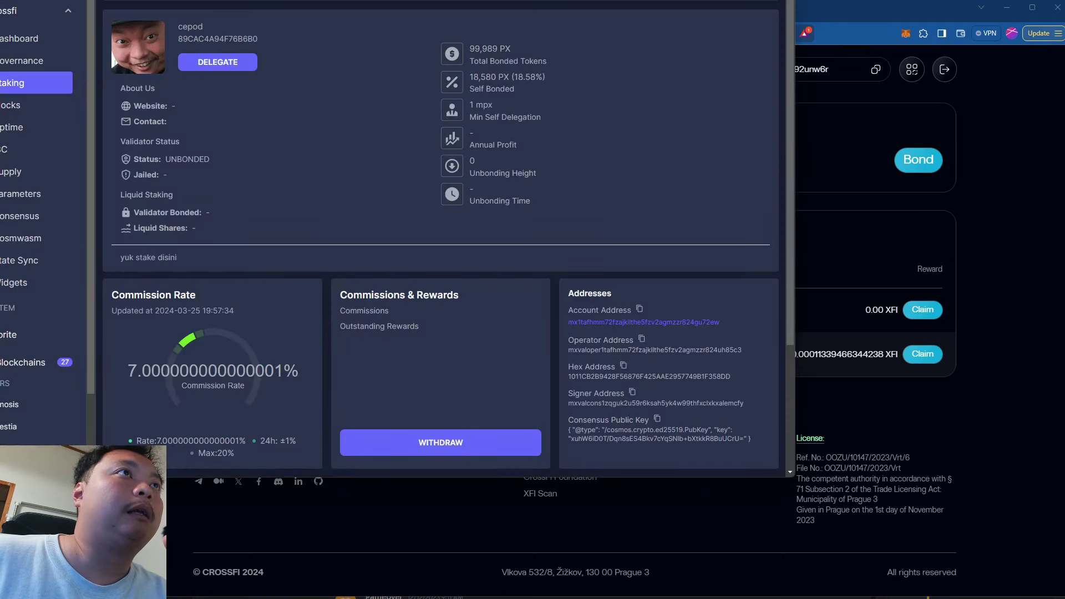
{"action": "key", "text": "alt+Tab"}
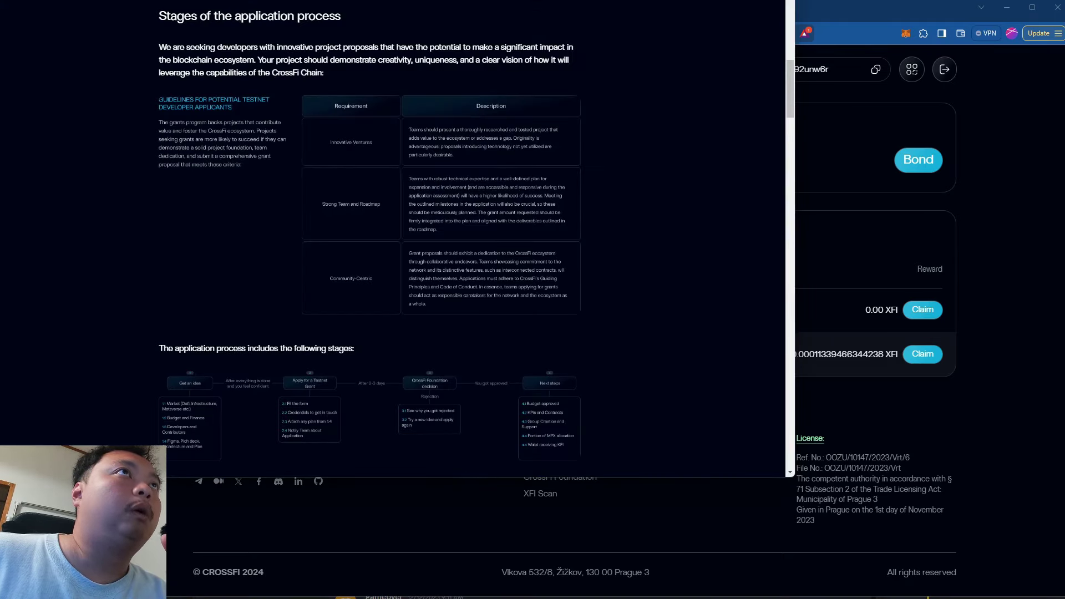
{"action": "key", "text": "alt+Tab"}
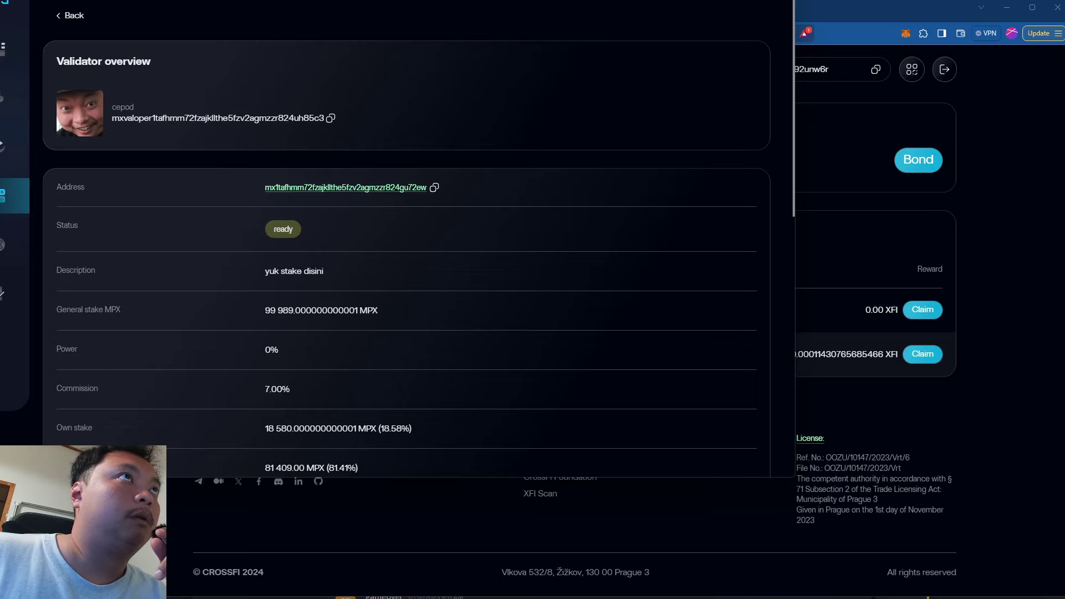
{"action": "key", "text": "alt+Left"}
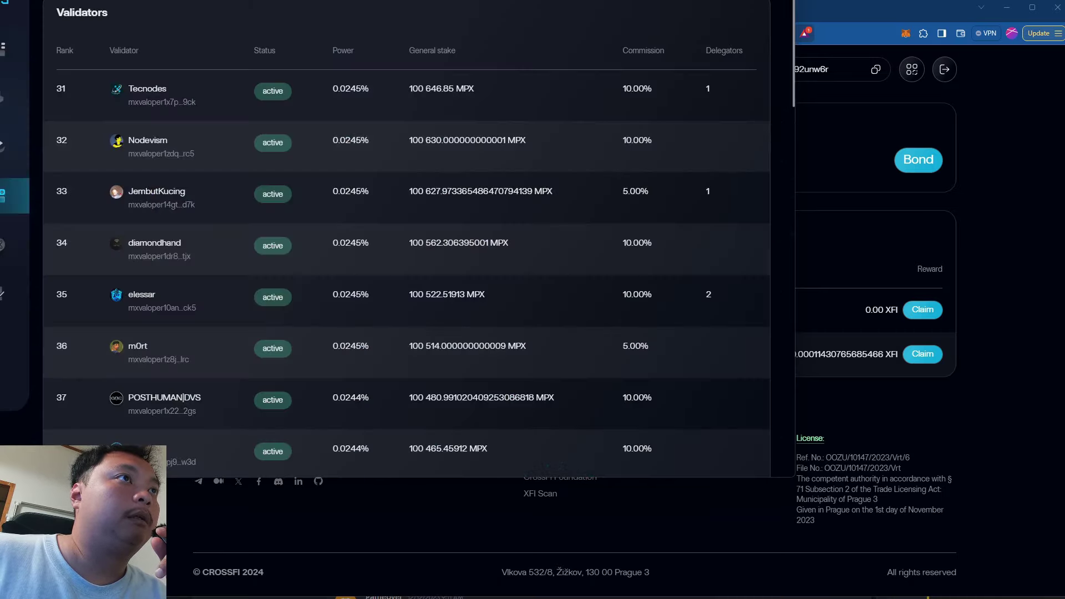
{"action": "scroll", "coordinate": [155, 261], "scroll_direction": "down", "scroll_amount": 15}
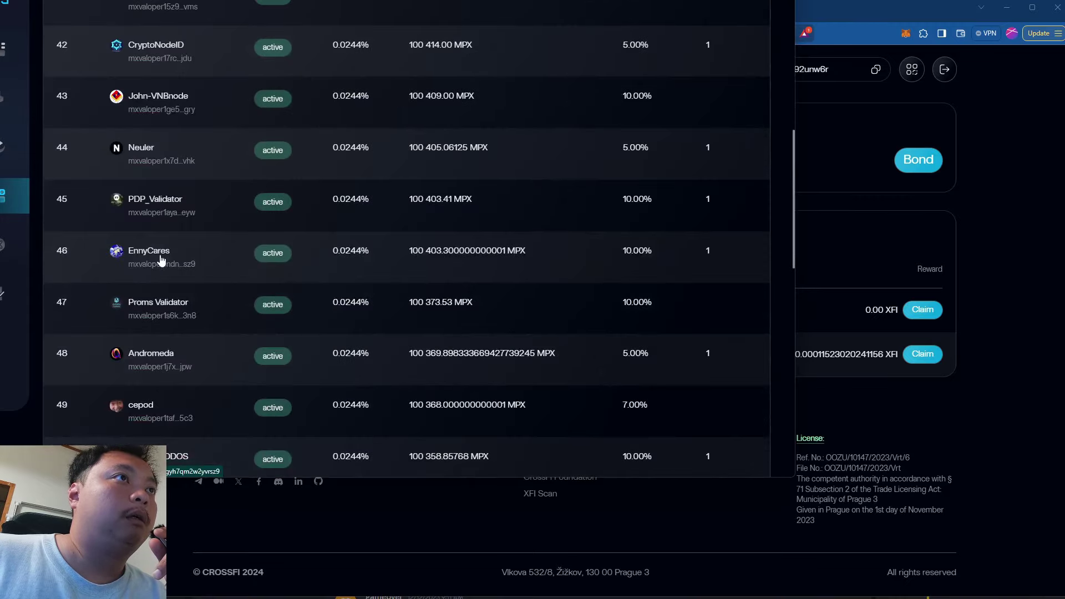
{"action": "scroll", "coordinate": [234, 301], "scroll_direction": "up", "scroll_amount": 8}
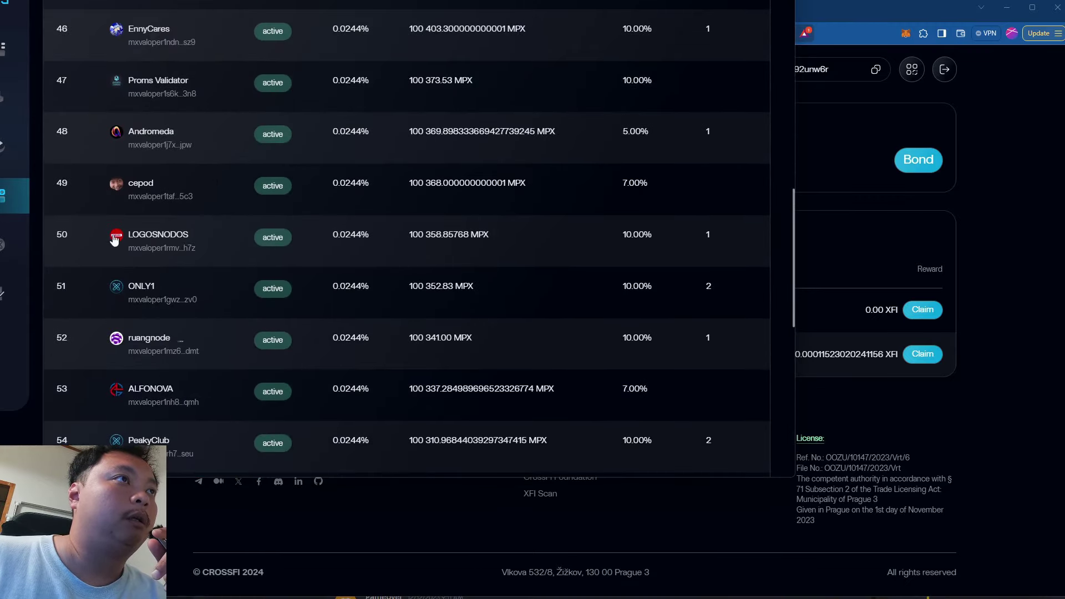
{"action": "left_click_drag", "start_coordinate": [65, 191], "coordinate": [175, 206]}
{"action": "scroll", "coordinate": [175, 205], "scroll_direction": "up", "scroll_amount": 8}
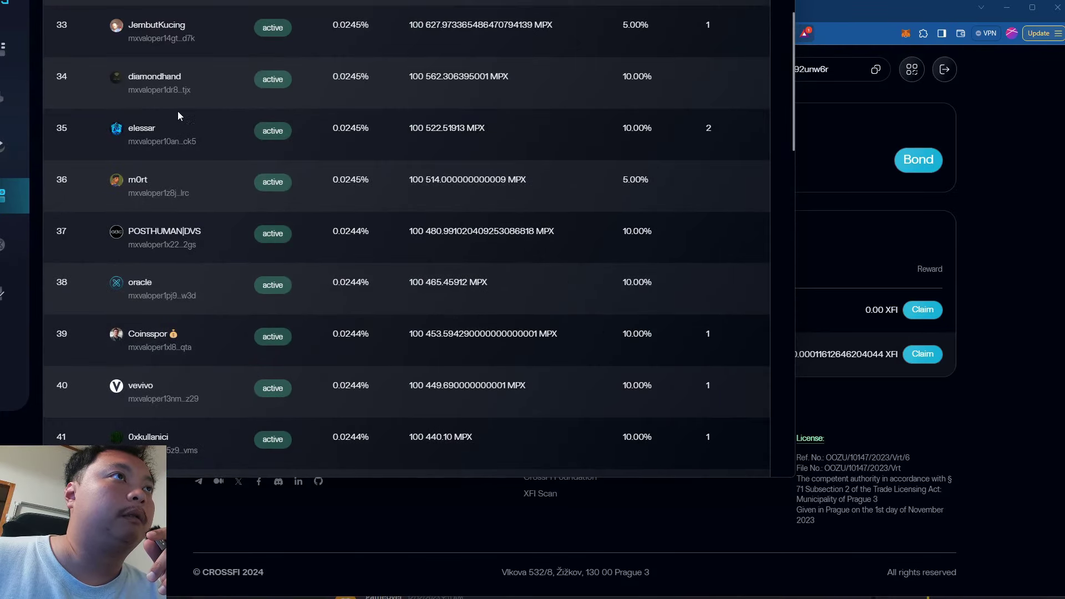
{"action": "scroll", "coordinate": [178, 111], "scroll_direction": "up", "scroll_amount": 3}
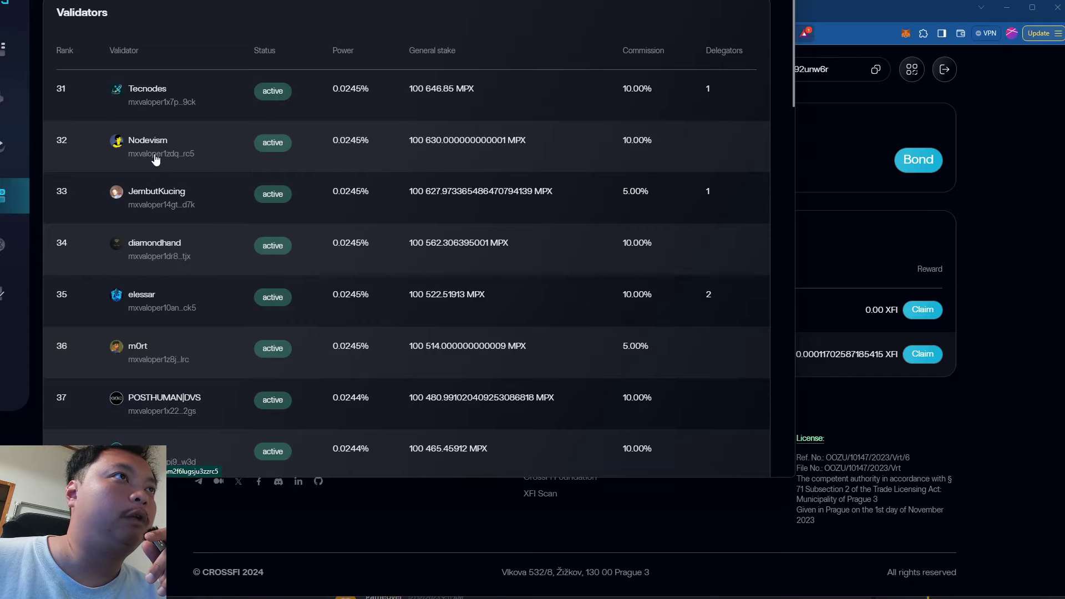
{"action": "scroll", "coordinate": [210, 239], "scroll_direction": "down", "scroll_amount": 6}
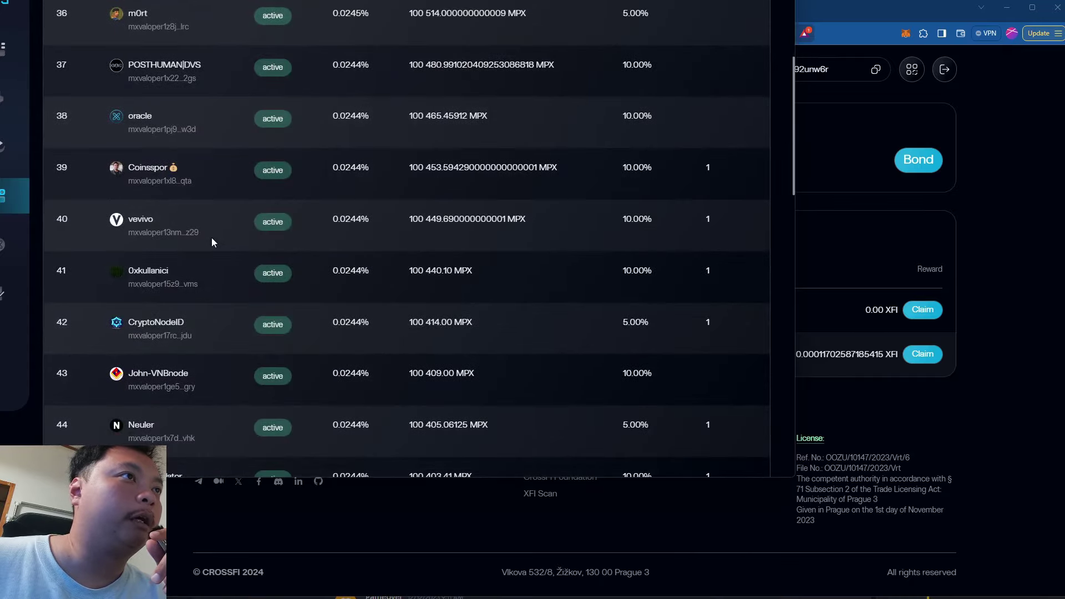
{"action": "scroll", "coordinate": [211, 237], "scroll_direction": "down", "scroll_amount": 12}
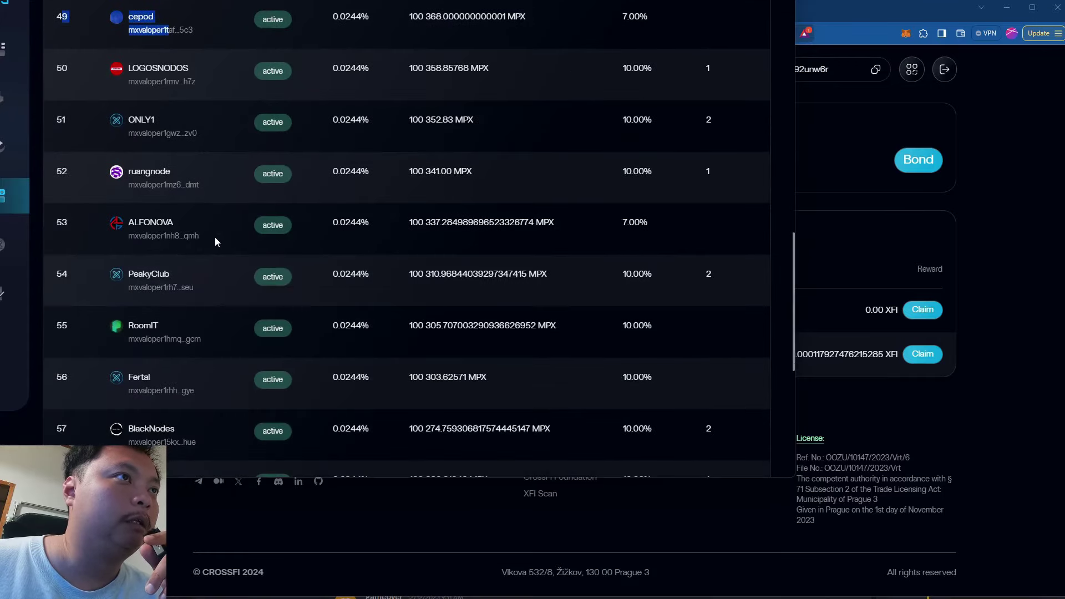
{"action": "scroll", "coordinate": [215, 238], "scroll_direction": "down", "scroll_amount": 4}
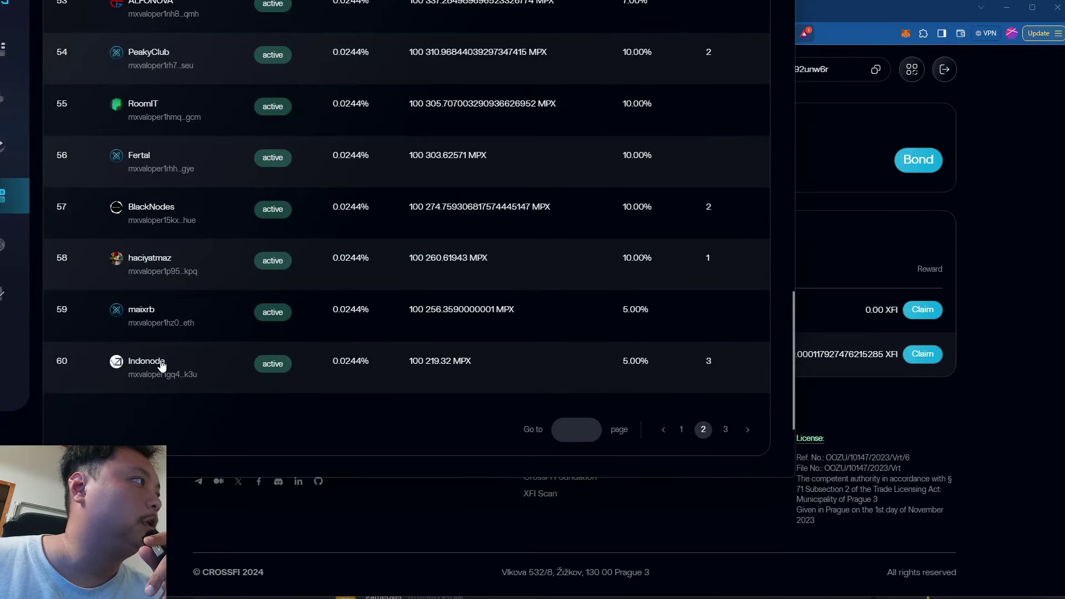
- Page through the validators ranking on pages 1, 3 and then 2
{"action": "left_click", "coordinate": [682, 430]}
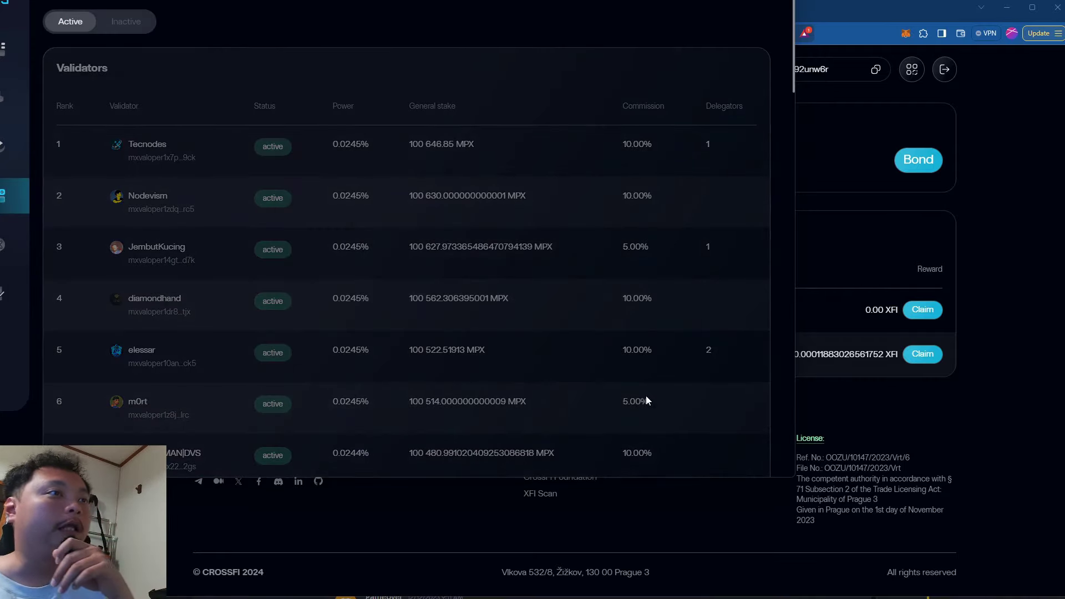
{"action": "scroll", "coordinate": [311, 310], "scroll_direction": "down", "scroll_amount": 3}
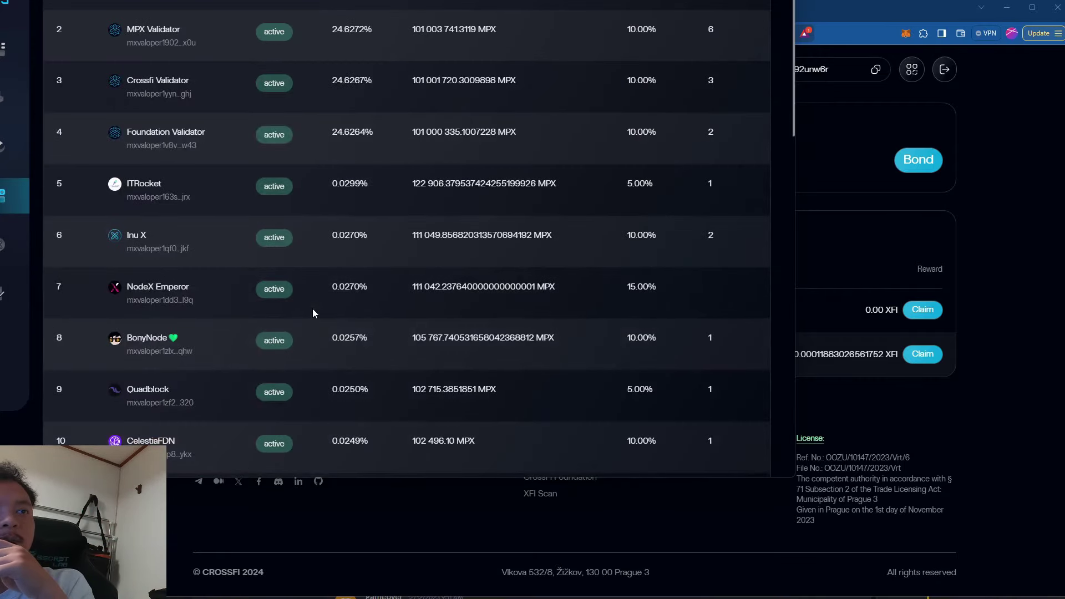
{"action": "scroll", "coordinate": [311, 308], "scroll_direction": "down", "scroll_amount": 2}
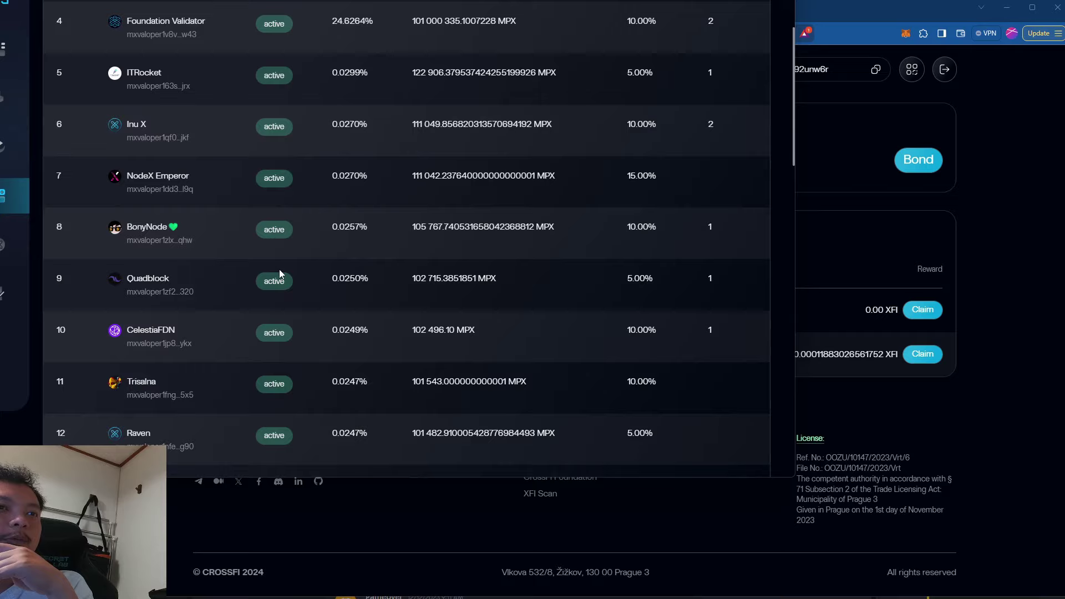
{"action": "scroll", "coordinate": [279, 272], "scroll_direction": "down", "scroll_amount": 3}
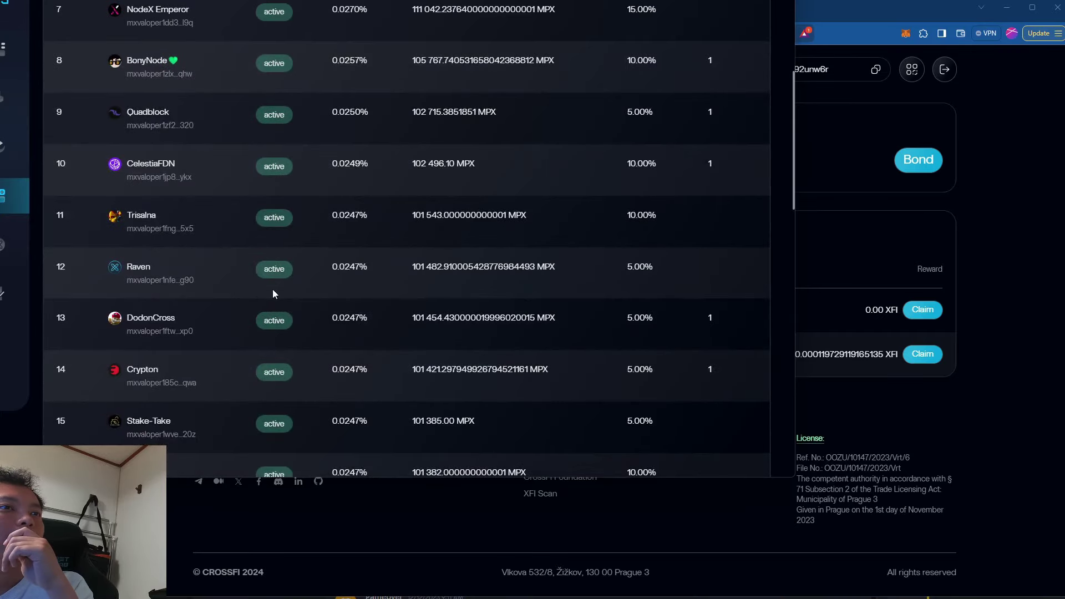
{"action": "scroll", "coordinate": [272, 297], "scroll_direction": "down", "scroll_amount": 6}
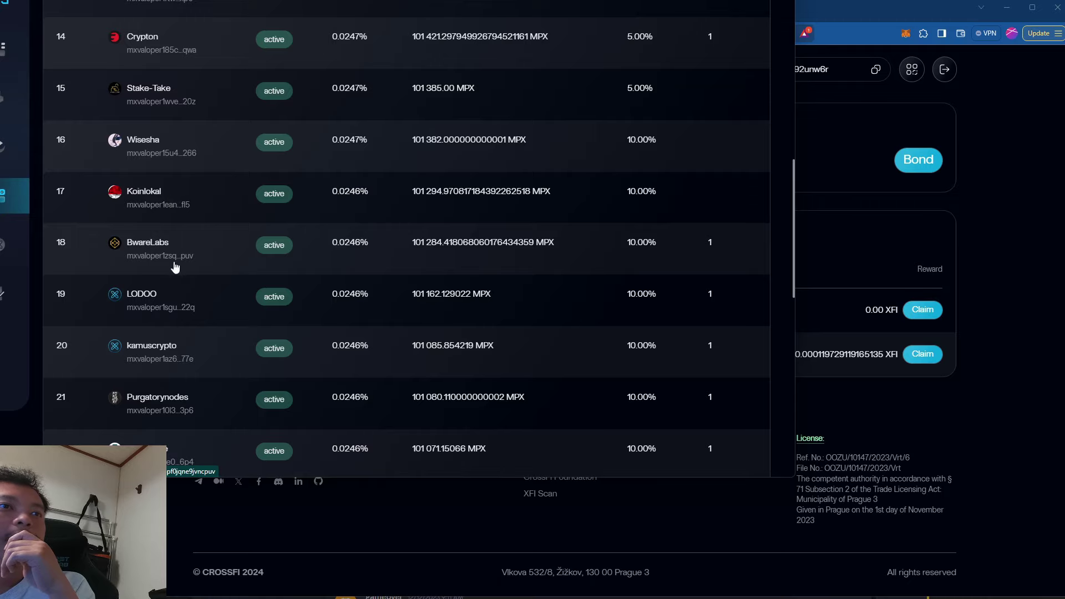
{"action": "scroll", "coordinate": [185, 285], "scroll_direction": "down", "scroll_amount": 3}
{"action": "scroll", "coordinate": [185, 286], "scroll_direction": "down", "scroll_amount": 3}
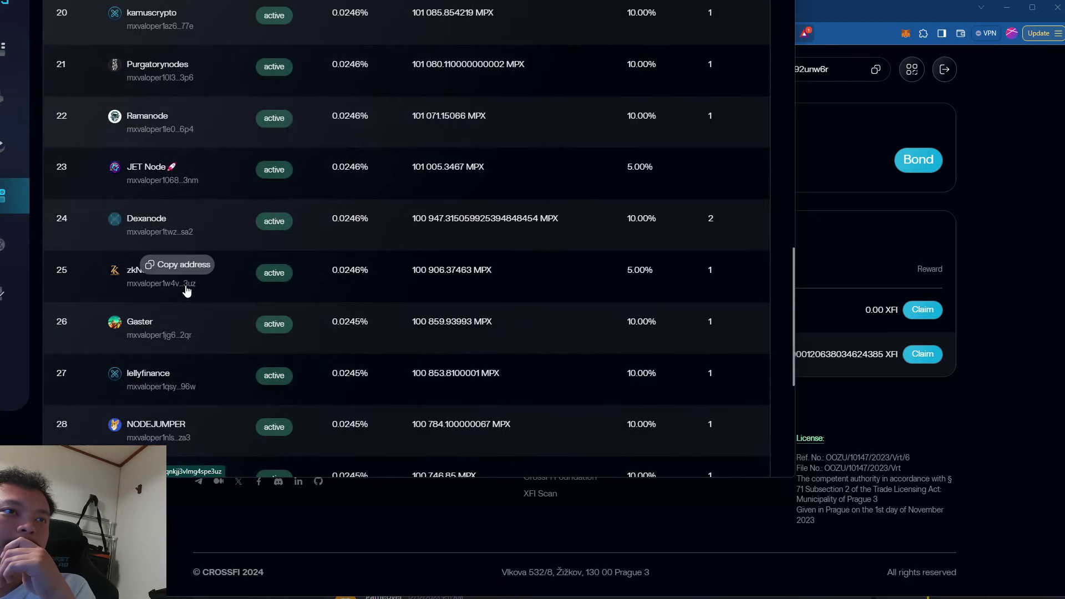
{"action": "scroll", "coordinate": [185, 286], "scroll_direction": "down", "scroll_amount": 1}
{"action": "scroll", "coordinate": [186, 285], "scroll_direction": "down", "scroll_amount": 2}
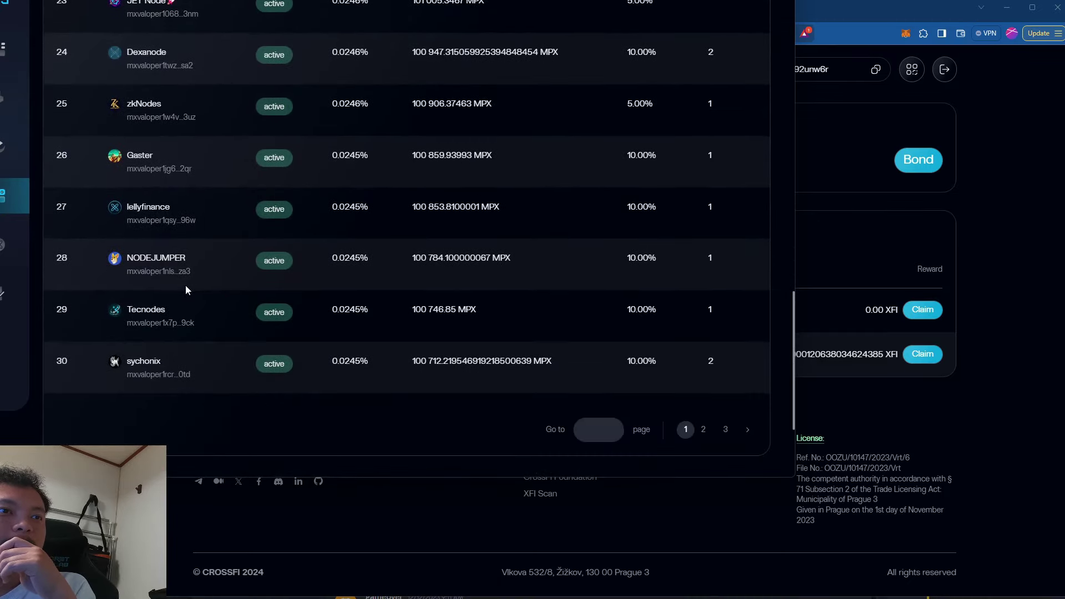
{"action": "left_click", "coordinate": [725, 430]}
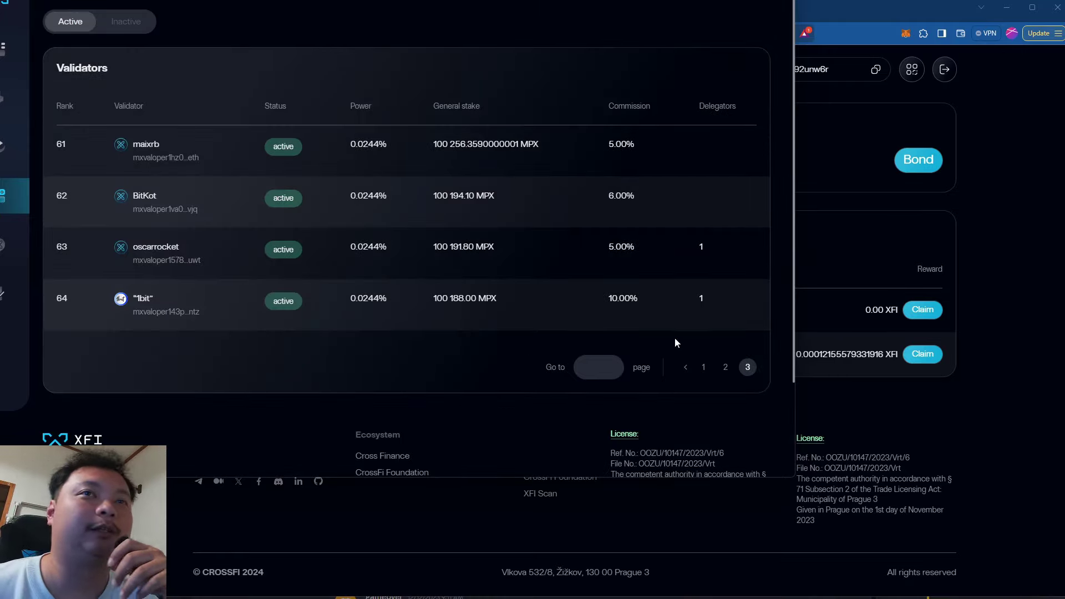
{"action": "left_click", "coordinate": [725, 366]}
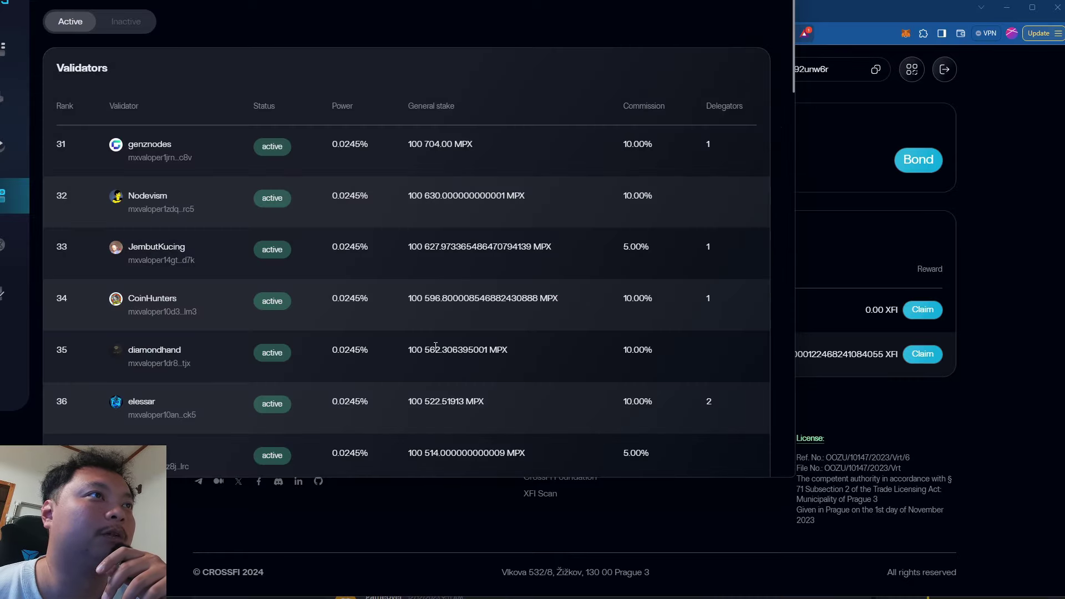
{"action": "scroll", "coordinate": [188, 277], "scroll_direction": "down", "scroll_amount": 5}
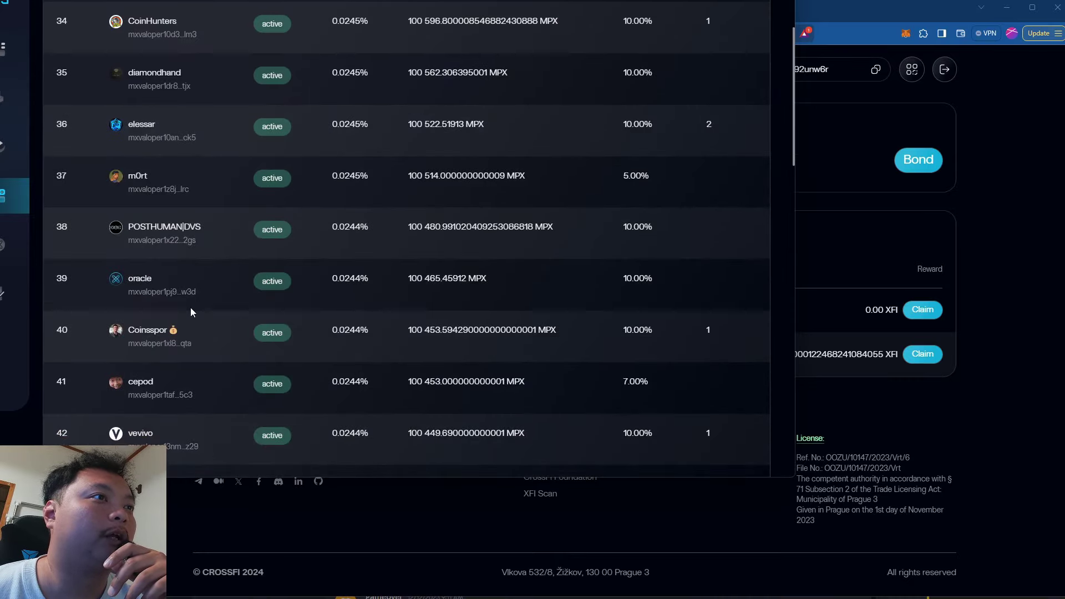
{"action": "scroll", "coordinate": [191, 309], "scroll_direction": "down", "scroll_amount": 4}
{"action": "scroll", "coordinate": [191, 307], "scroll_direction": "down", "scroll_amount": 4}
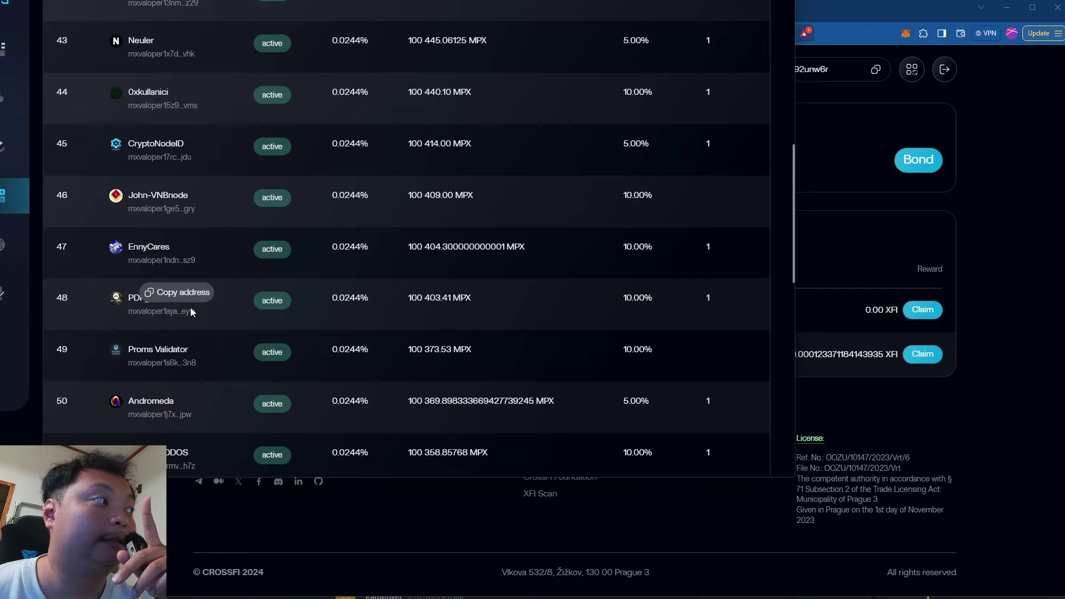
- Bring Telegram's Cepod Kripto Chat group forward and move it up to read messages
{"action": "key", "text": "alt+Tab"}
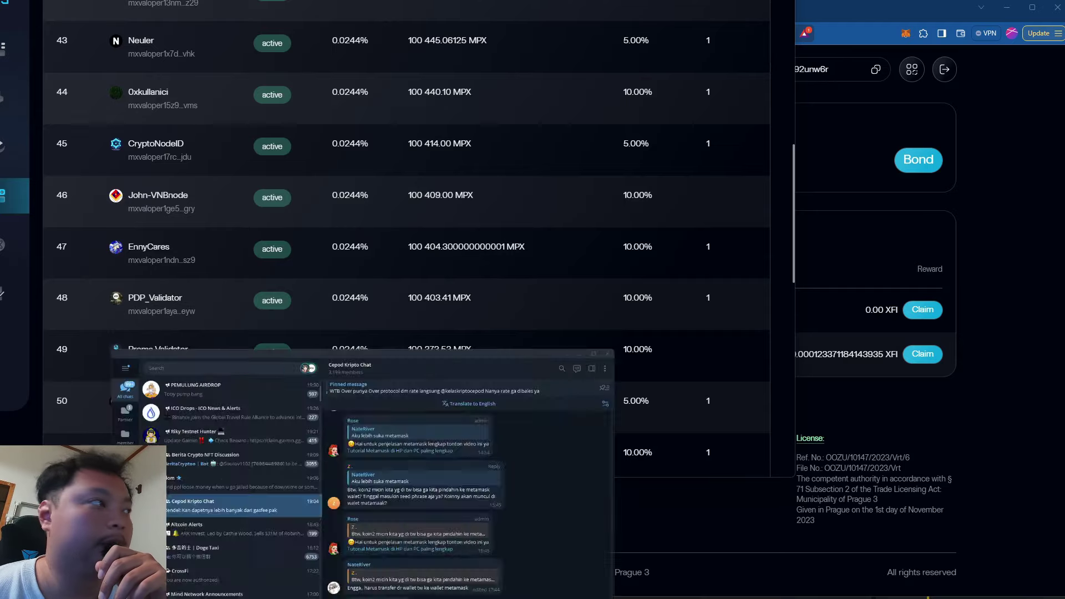
{"action": "left_click_drag", "start_coordinate": [308, 38], "coordinate": [258, 1]}
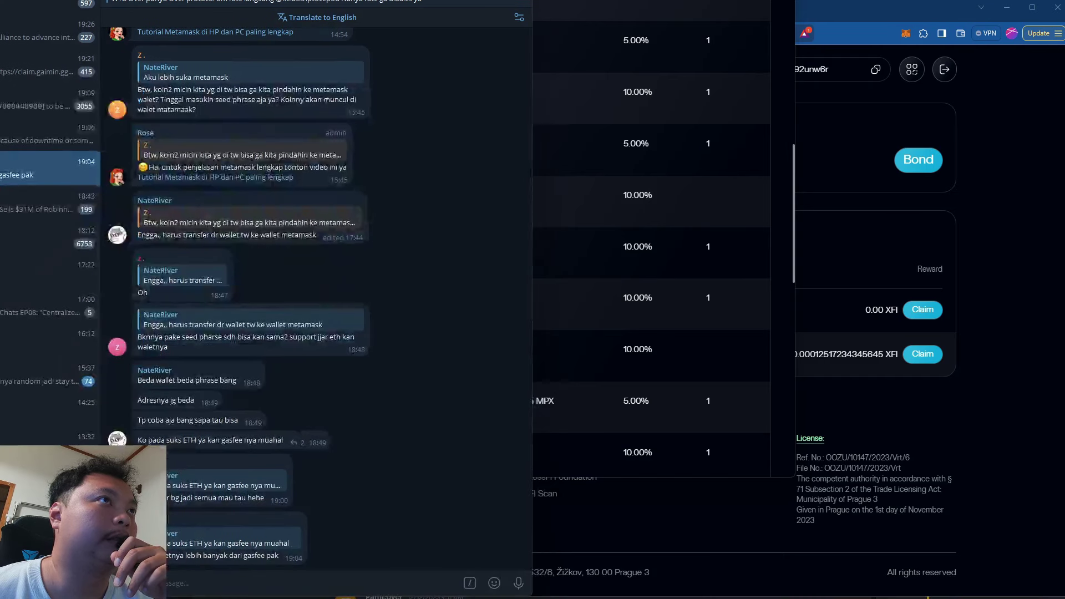